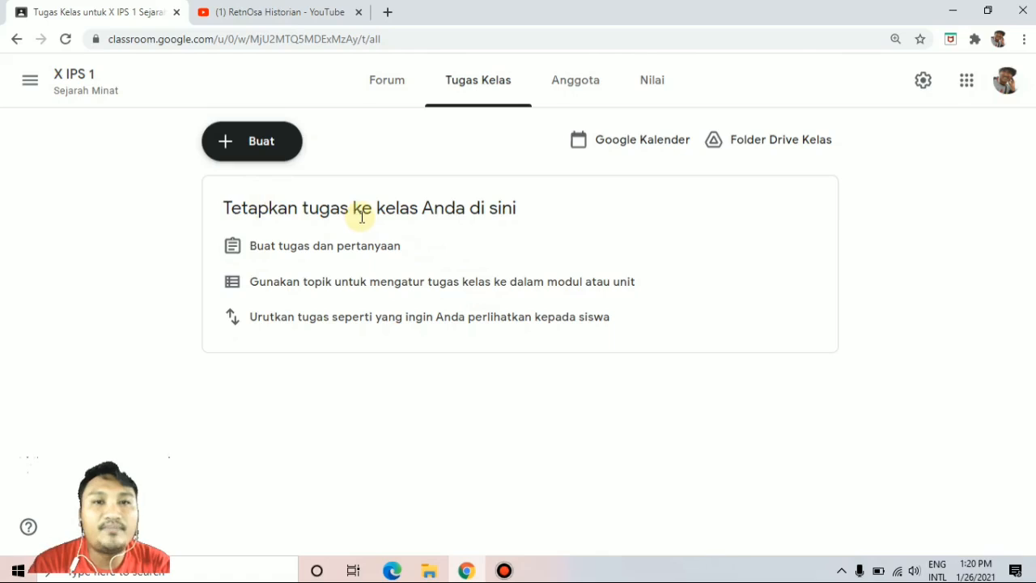
Create a classwork topic named "Pertemuan 1 Reformasi" in the X IPS 1 class.
{"action": "left_click", "coordinate": [269, 155]}
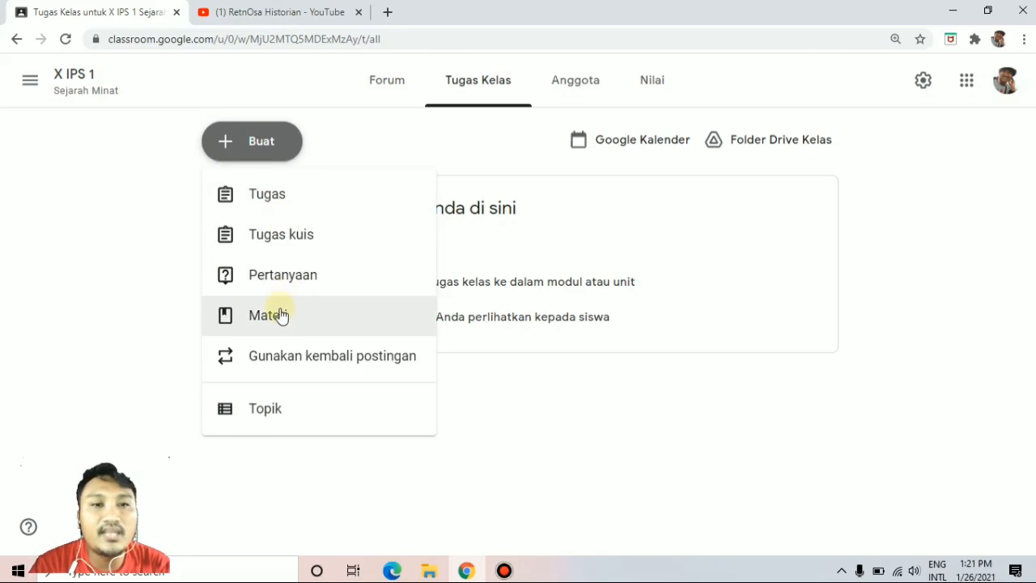
{"action": "left_click", "coordinate": [270, 409]}
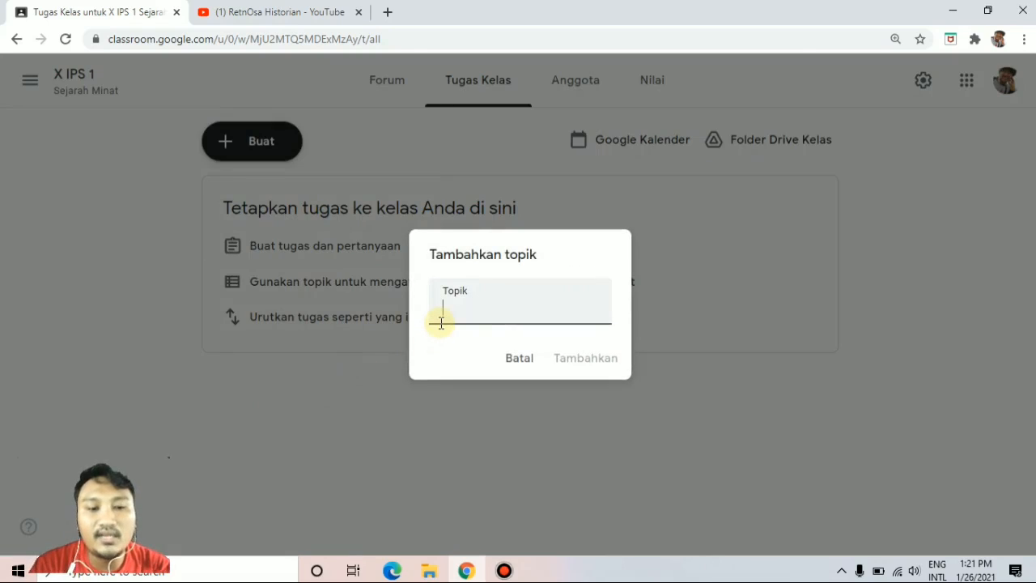
{"action": "type", "text": "Pertem"}
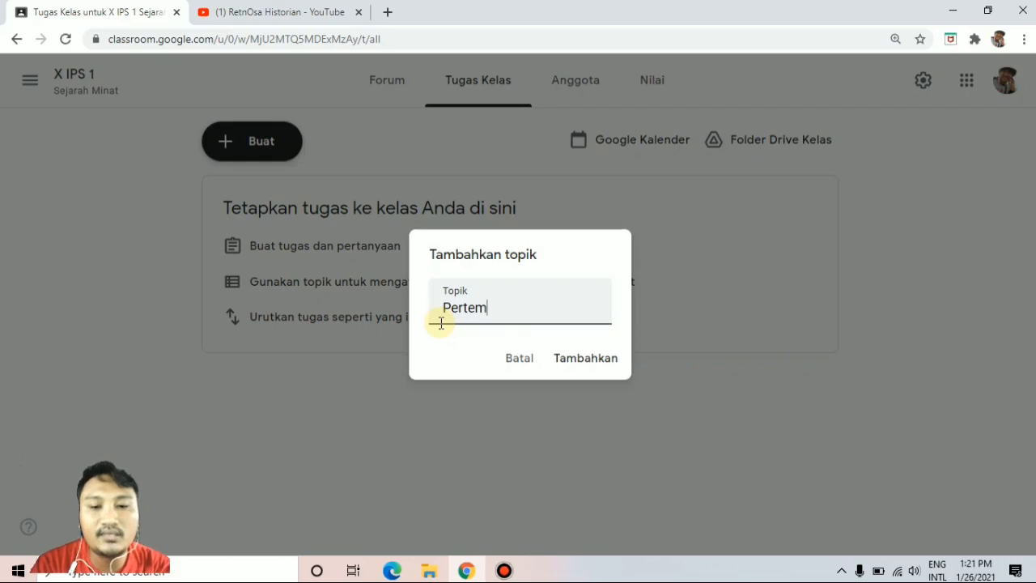
{"action": "type", "text": "uan 1"}
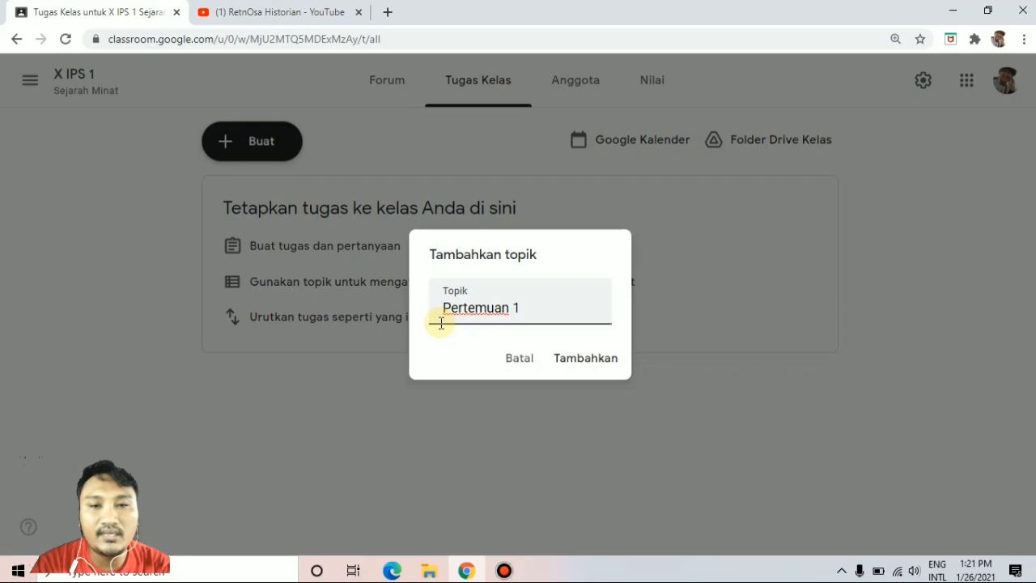
{"action": "type", "text": "Reformasi"}
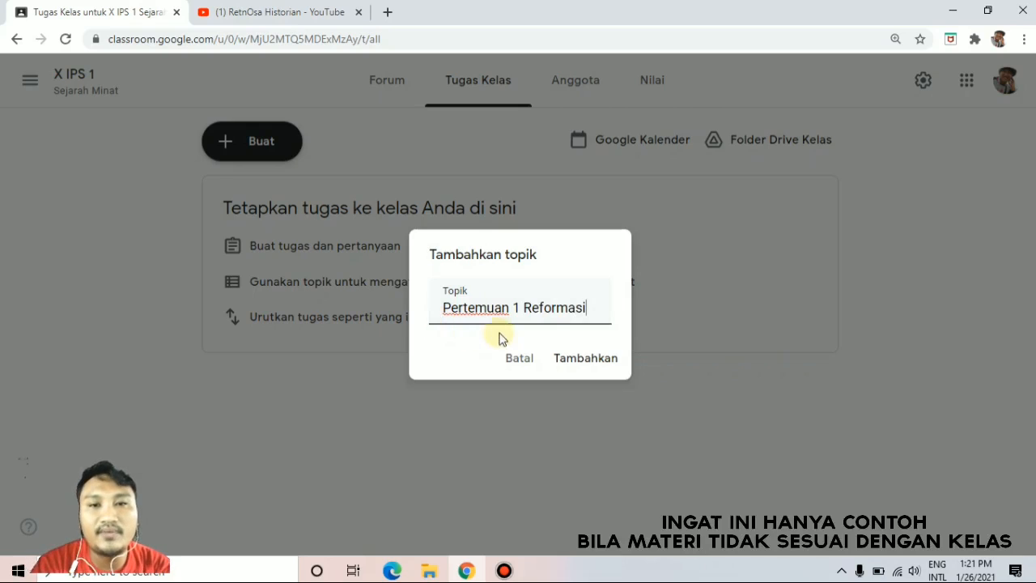
{"action": "left_click", "coordinate": [577, 361]}
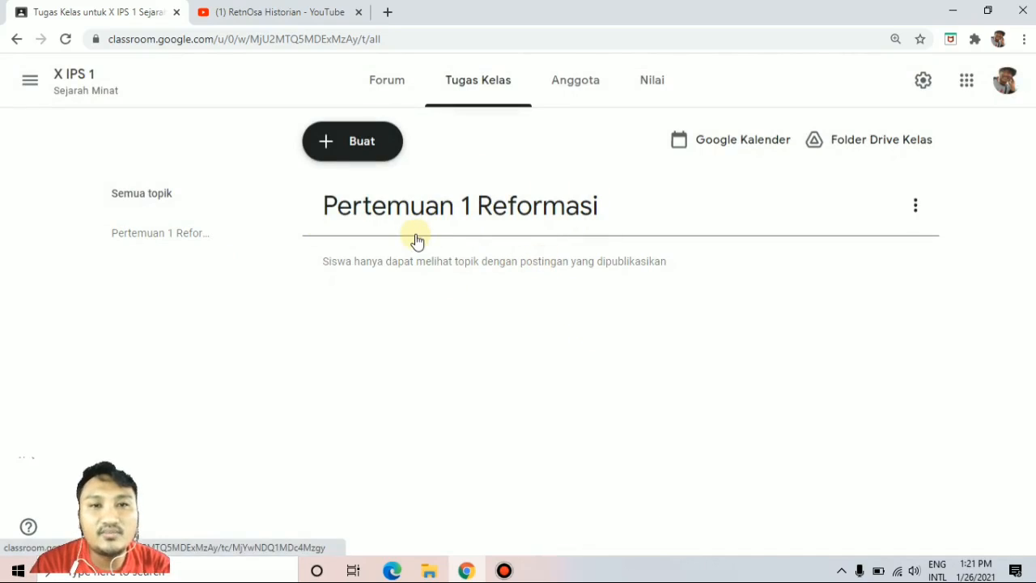
Create a new Pertanyaan (question) post with the question text "Absensi Sejarah Indonesia".
{"action": "left_click", "coordinate": [348, 144]}
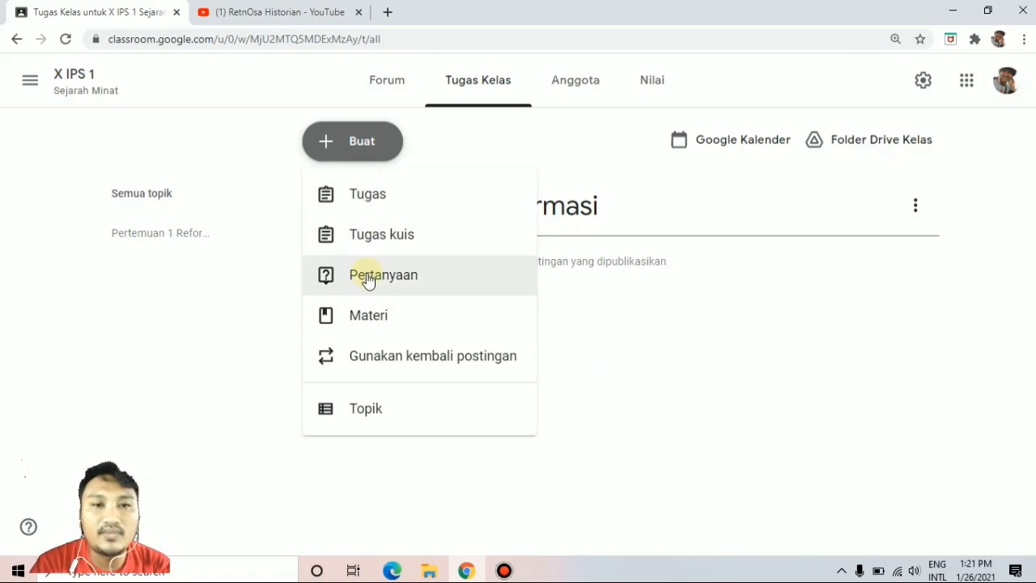
{"action": "left_click", "coordinate": [361, 283]}
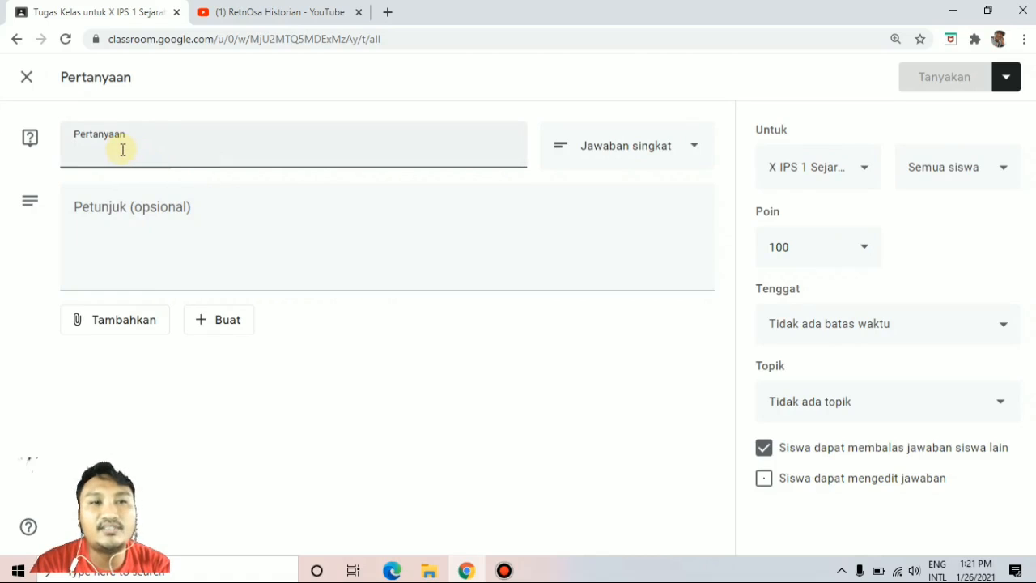
{"action": "type", "text": "Abse"}
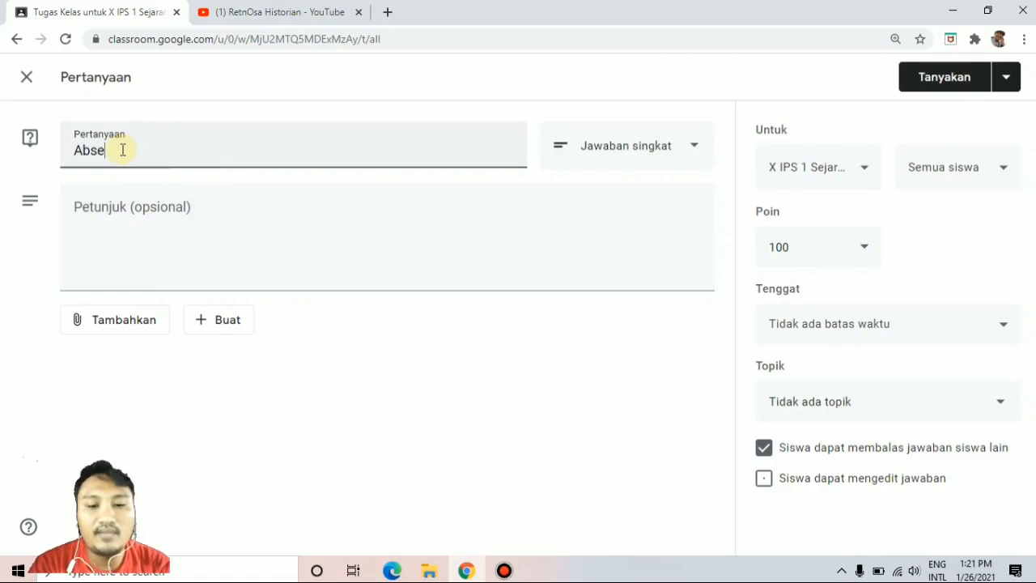
{"action": "type", "text": "nsi Sejarah"}
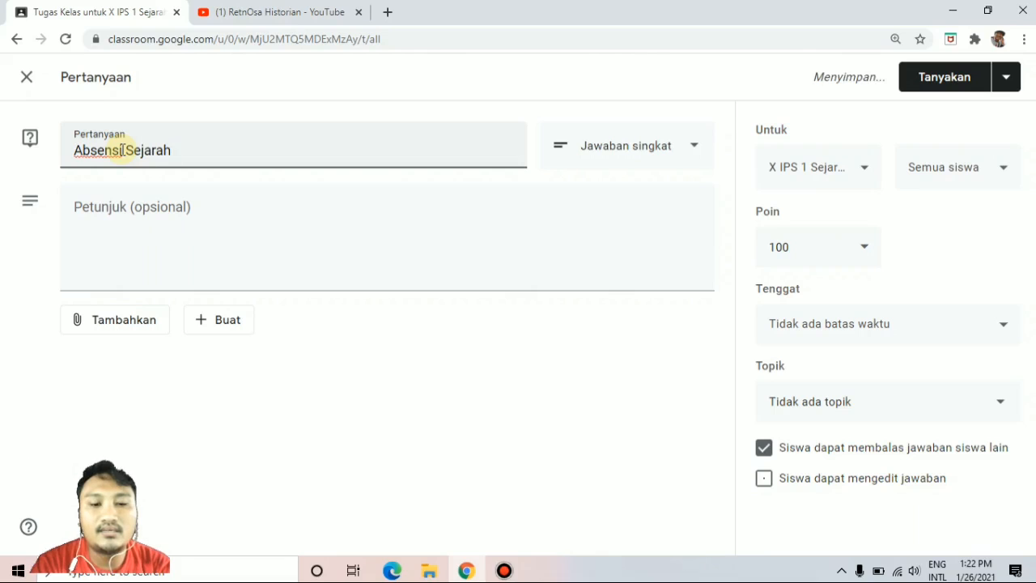
{"action": "type", "text": " Indonesia"}
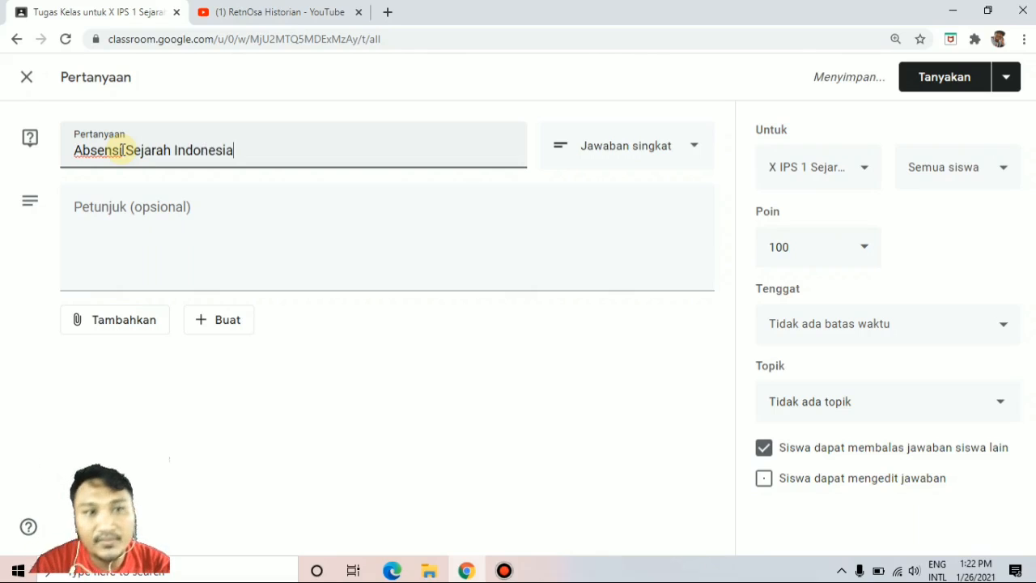
Fill in the question's optional instructions with "Isilah salah satu jawaban di bawah ini dengan jujur!".
{"action": "left_click", "coordinate": [133, 205]}
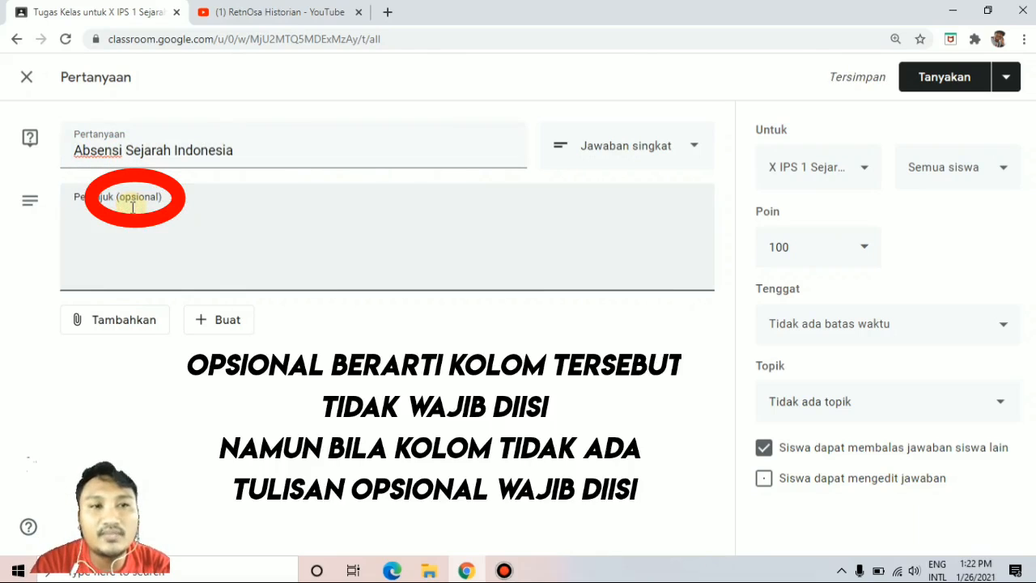
{"action": "type", "text": "Isilah salah s"}
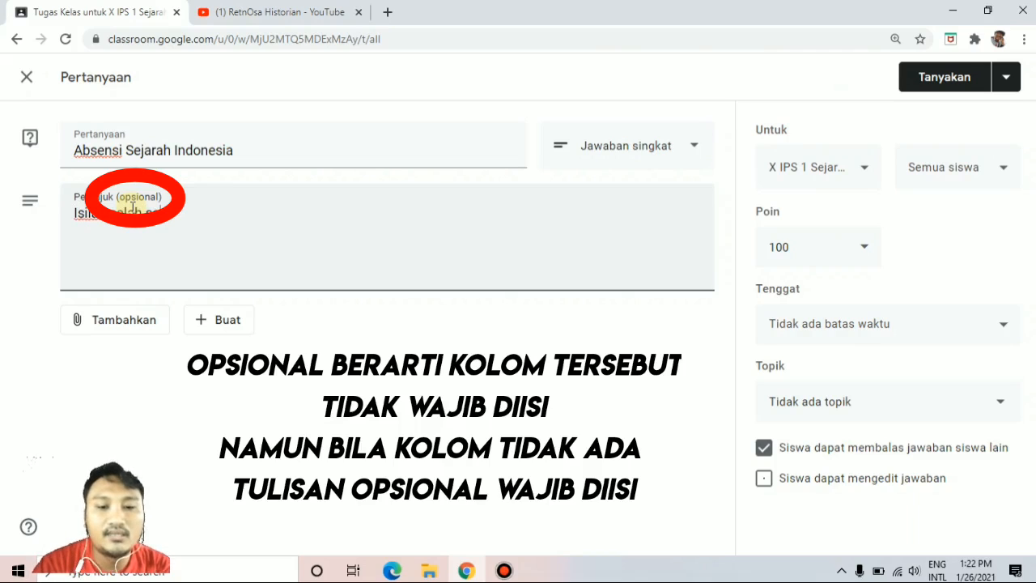
{"action": "type", "text": "atu jaw"}
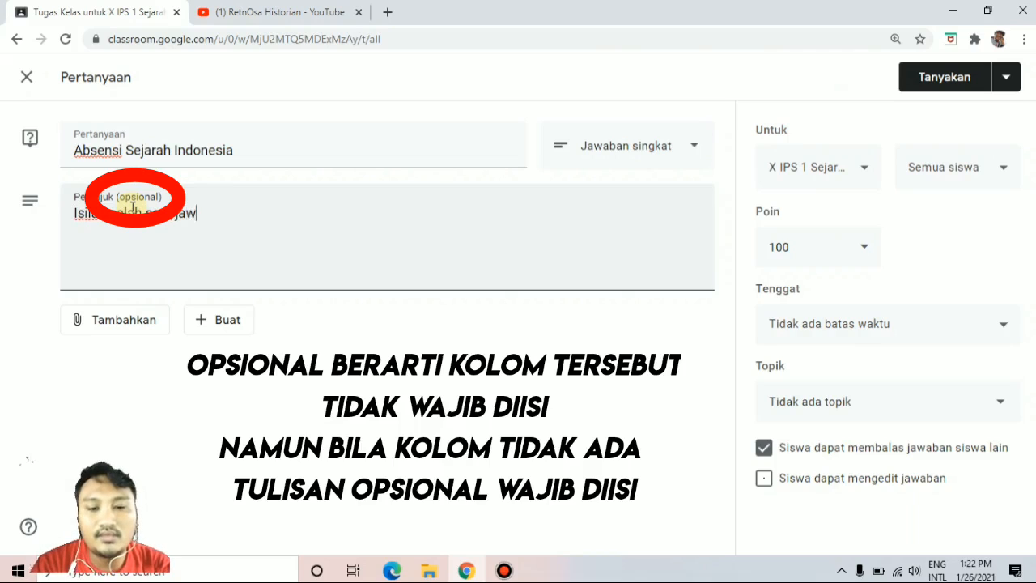
{"action": "type", "text": "aban di bawah "}
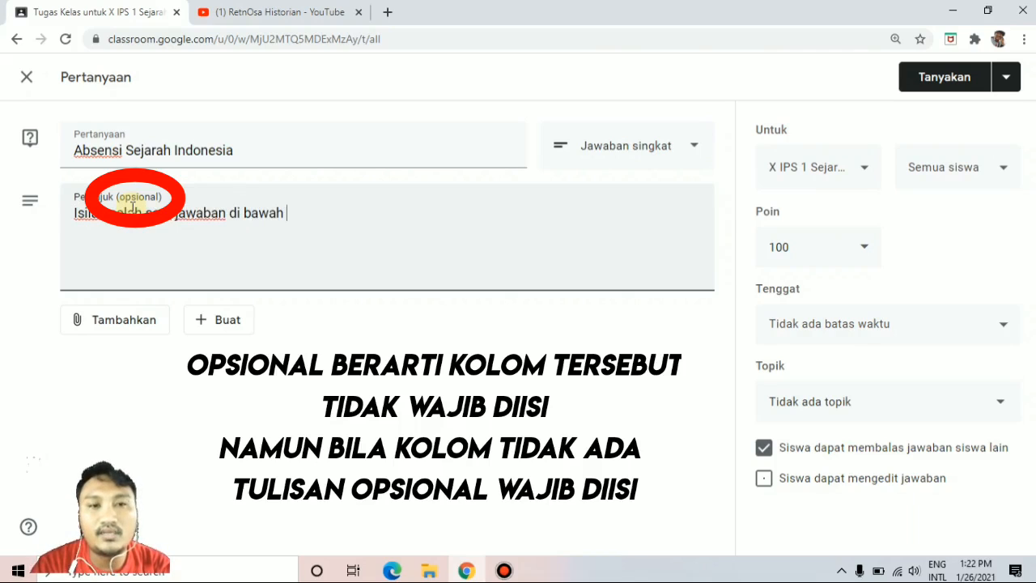
{"action": "type", "text": "ini dengan j"}
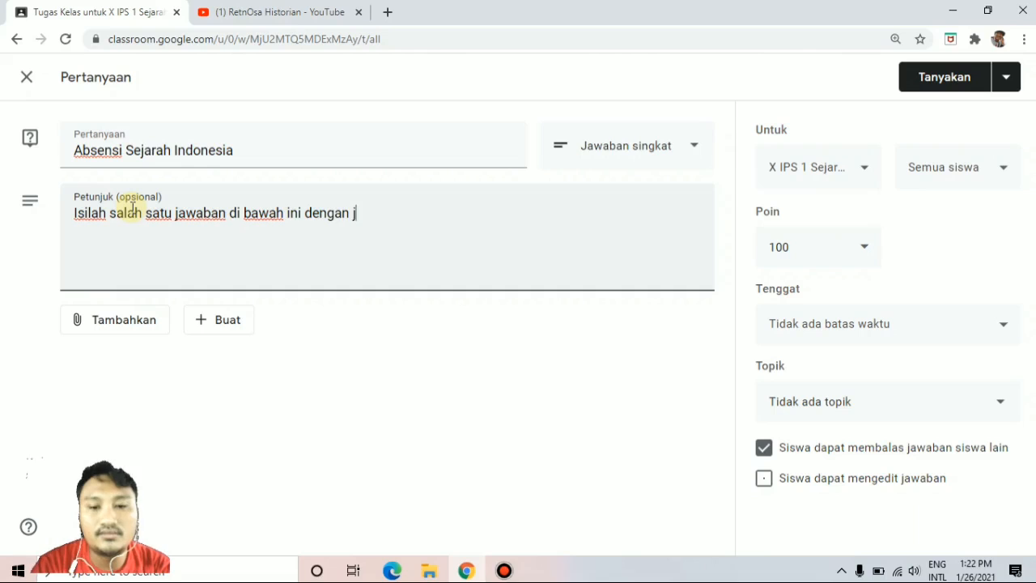
{"action": "type", "text": "ujur!"}
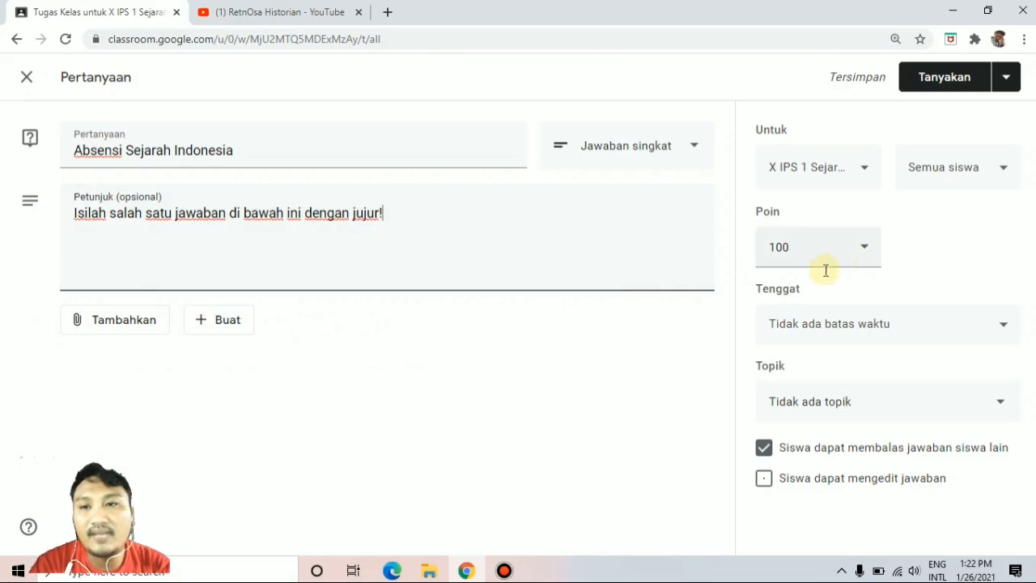
Make the question multiple choice (Pilihan ganda) with the answer options Hadir, Sakit and Izin.
{"action": "left_click", "coordinate": [686, 150]}
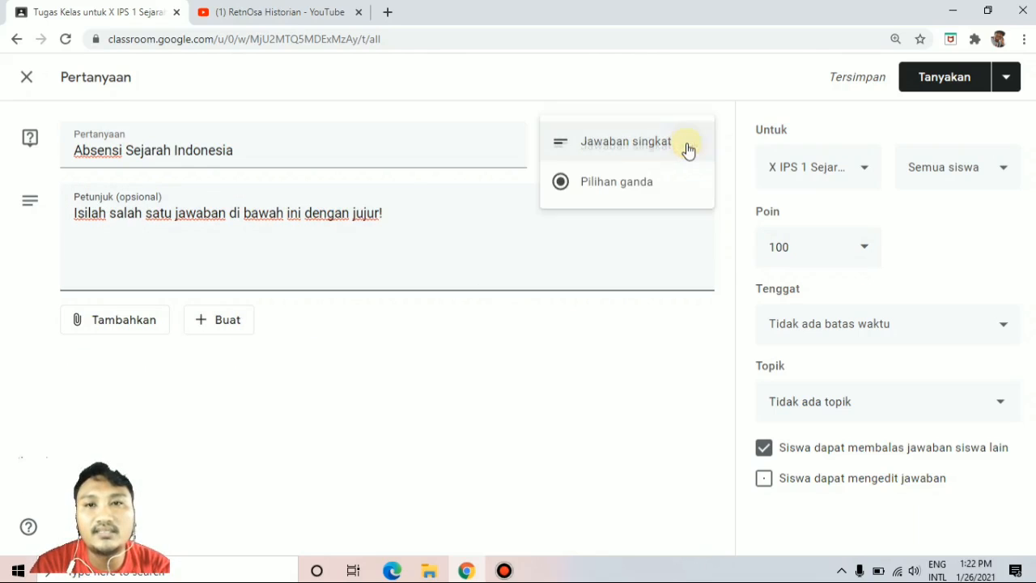
{"action": "left_click", "coordinate": [639, 186]}
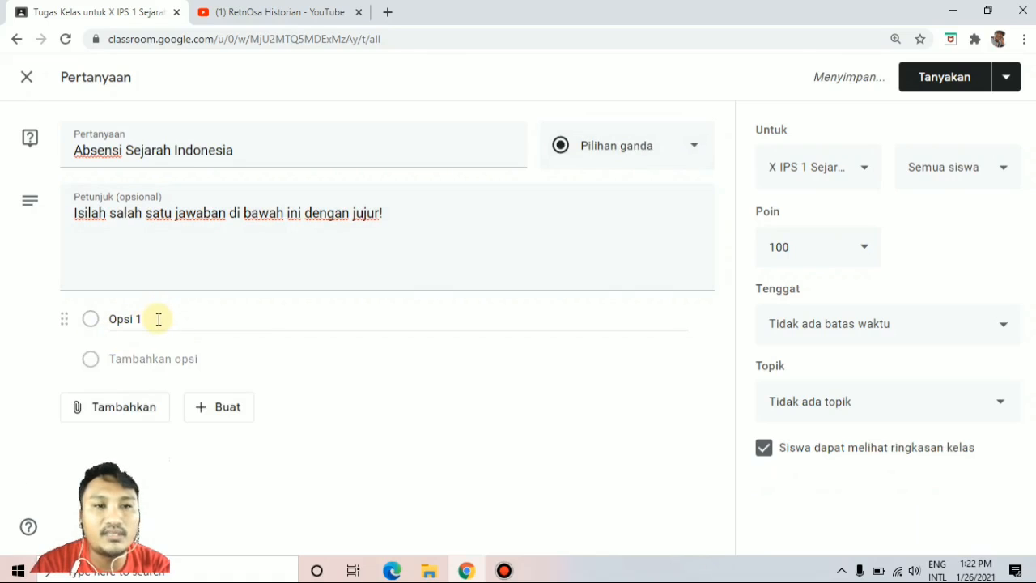
{"action": "left_click", "coordinate": [156, 319]}
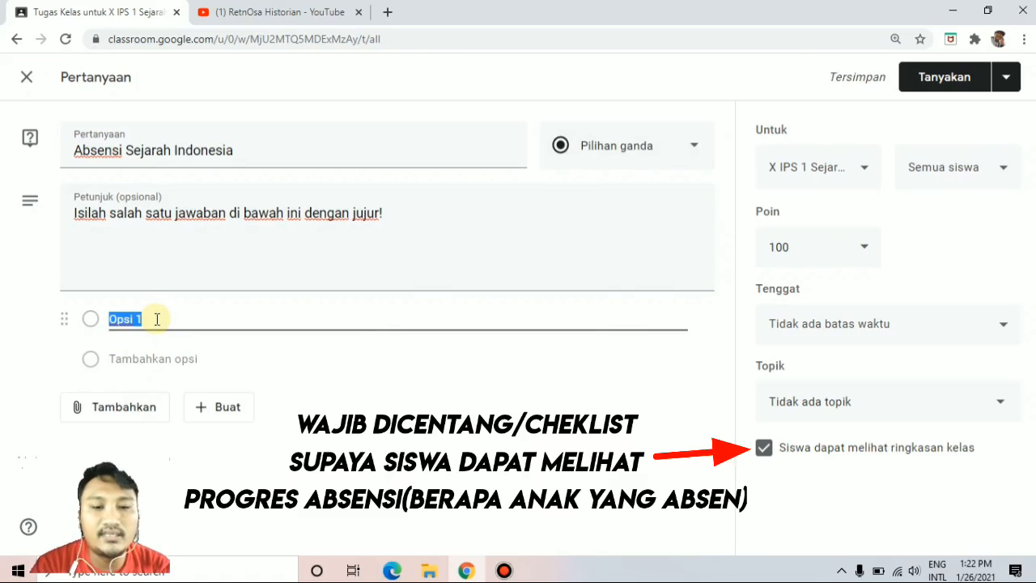
{"action": "type", "text": "Hadir"}
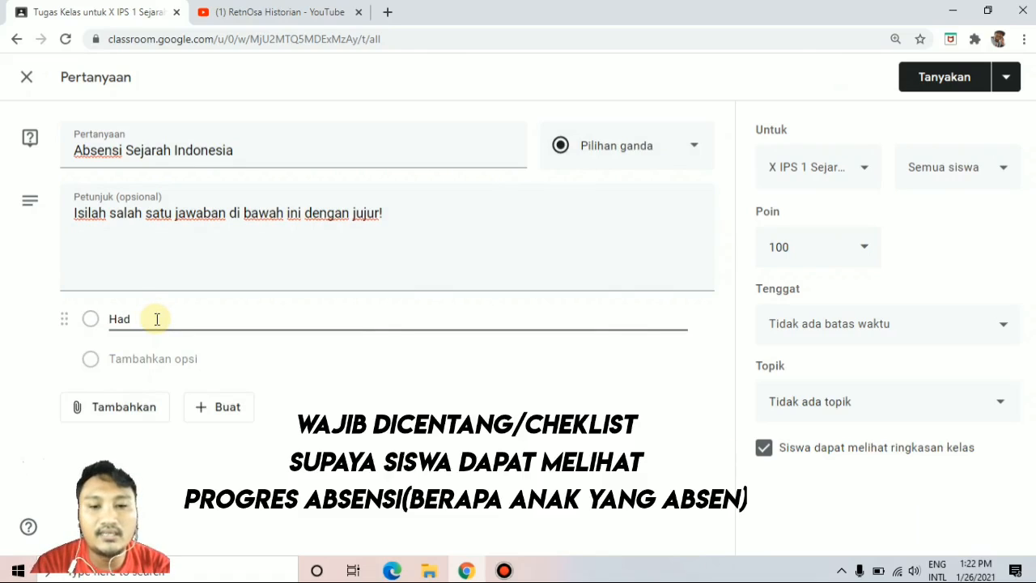
{"action": "left_click", "coordinate": [155, 359]}
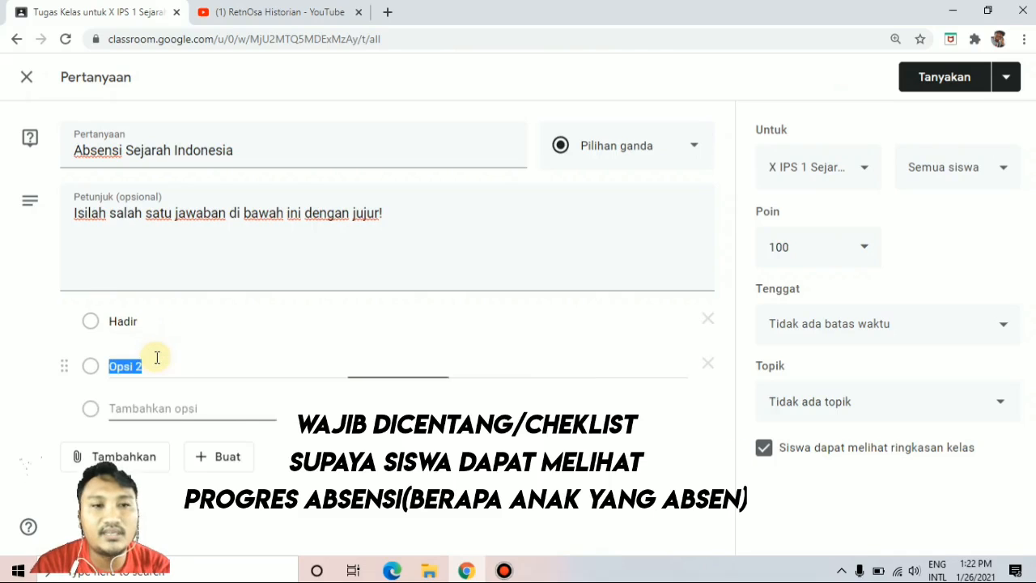
{"action": "type", "text": "Sakit"}
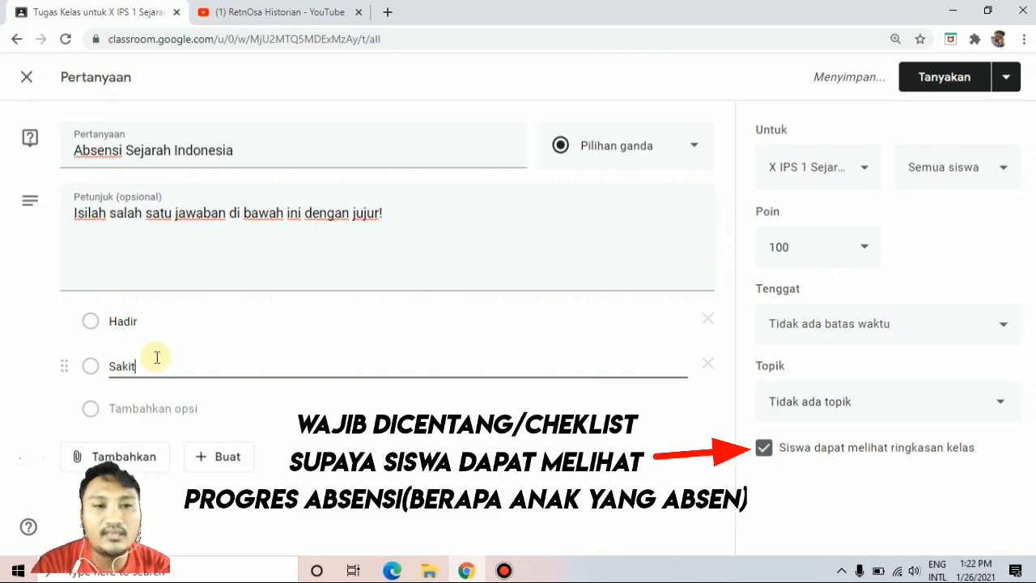
{"action": "left_click", "coordinate": [155, 407]}
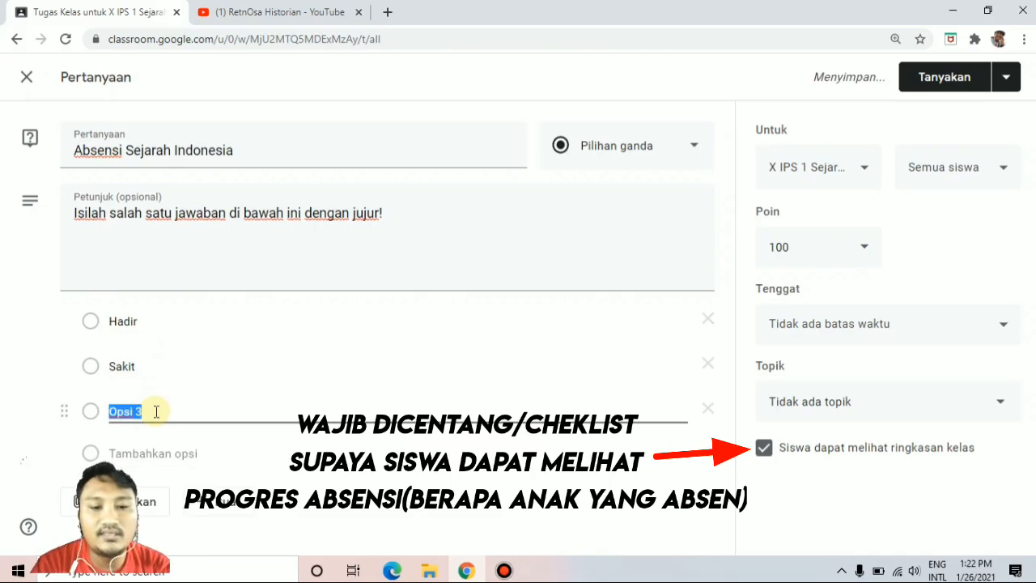
{"action": "type", "text": "Izin"}
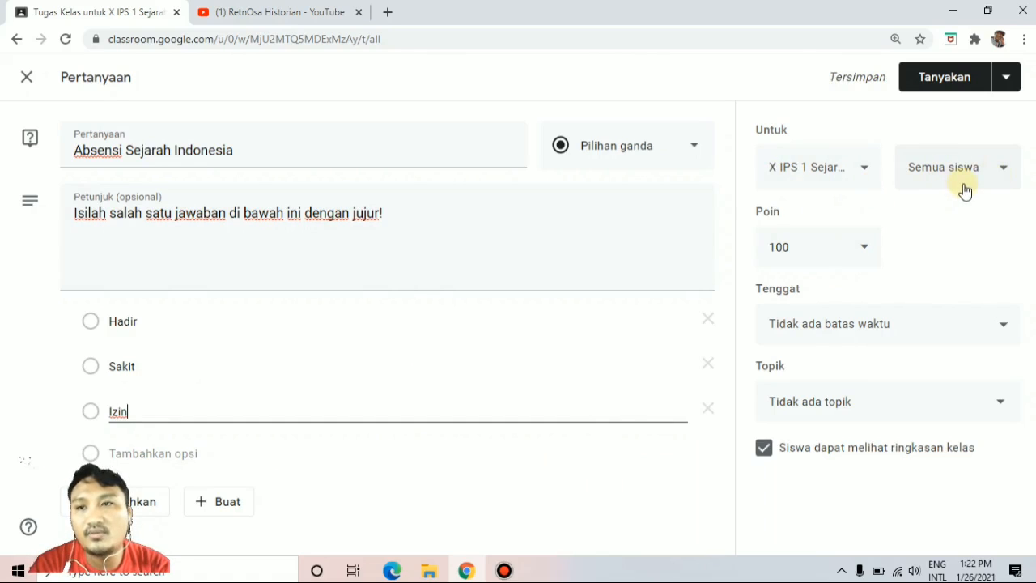
Set the question's points to ungraded (Tidak dinilai).
{"action": "left_click", "coordinate": [858, 250]}
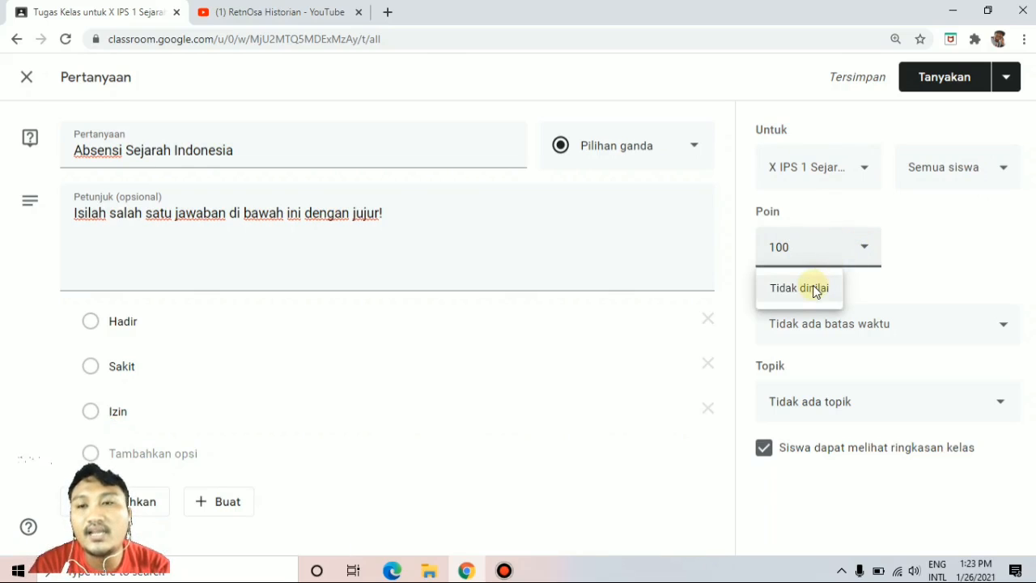
{"action": "left_click", "coordinate": [931, 253]}
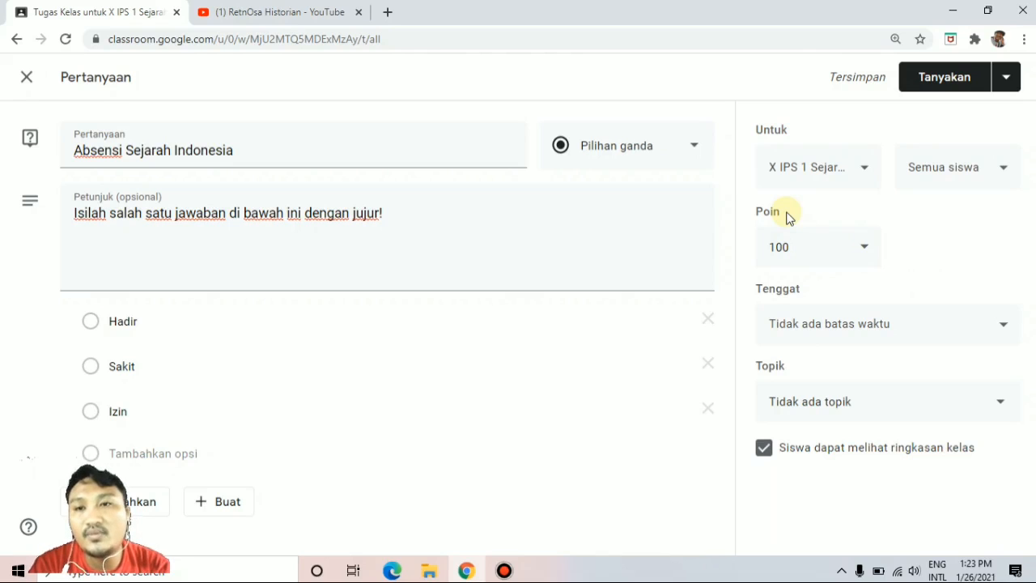
{"action": "left_click", "coordinate": [849, 256]}
{"action": "left_click", "coordinate": [803, 288]}
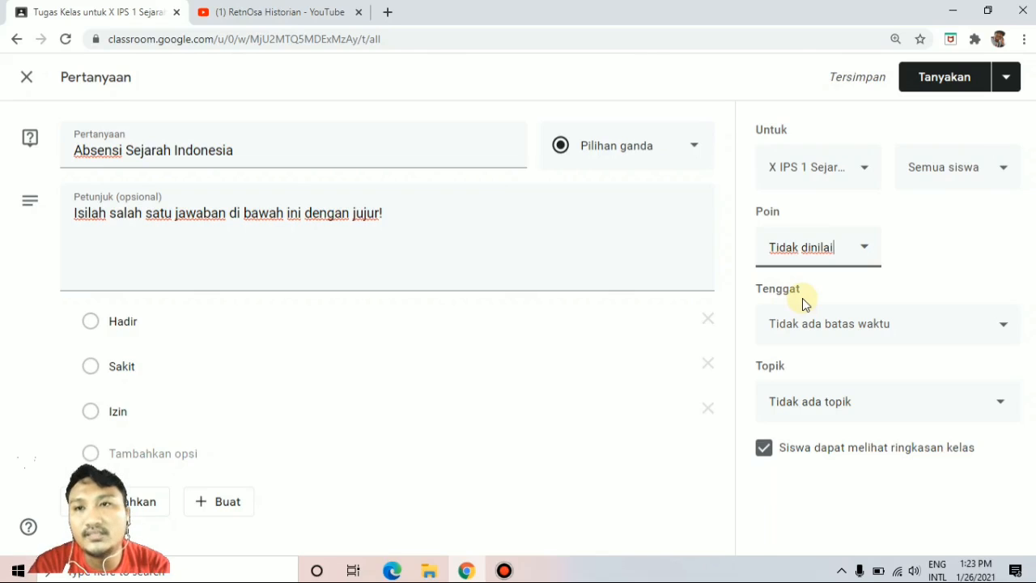
Set the question's deadline to 27 Jan 2021 at 08.30 and assign it to the topic "Pertemuan 1 Reformasi".
{"action": "left_click", "coordinate": [874, 330]}
{"action": "left_click", "coordinate": [864, 390]}
{"action": "left_click", "coordinate": [872, 324]}
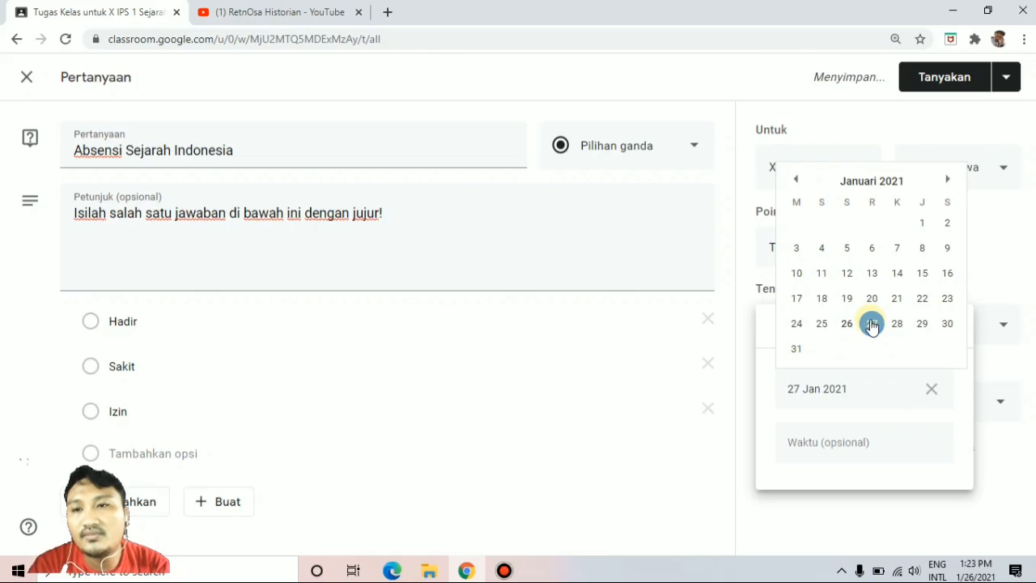
{"action": "left_click", "coordinate": [872, 324]}
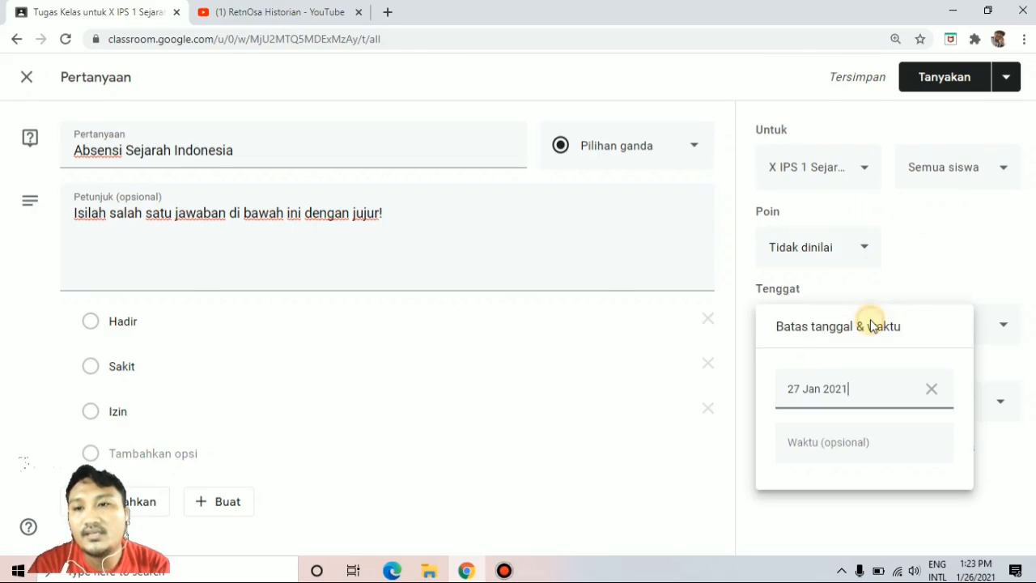
{"action": "left_click", "coordinate": [825, 442]}
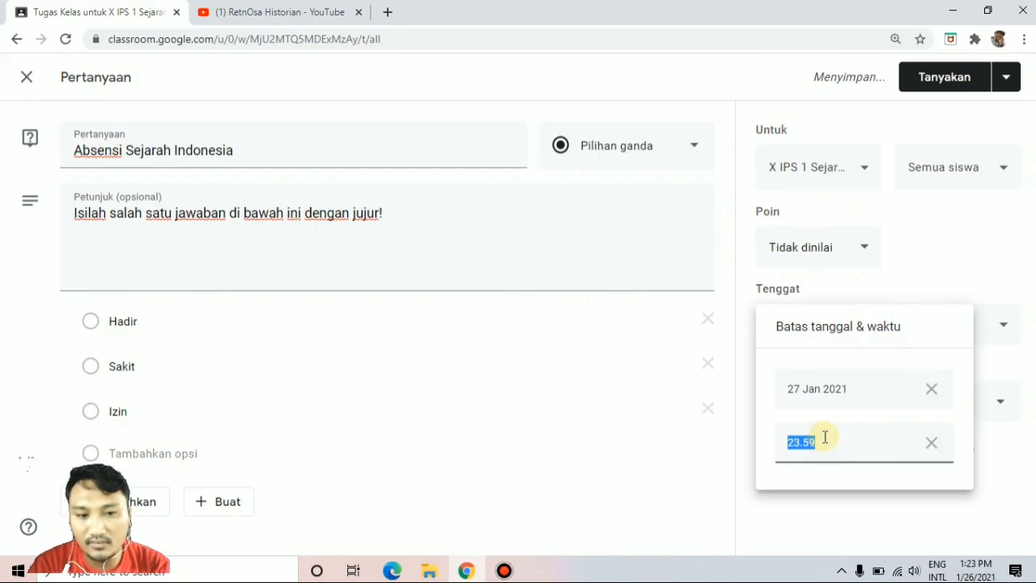
{"action": "type", "text": "08.30"}
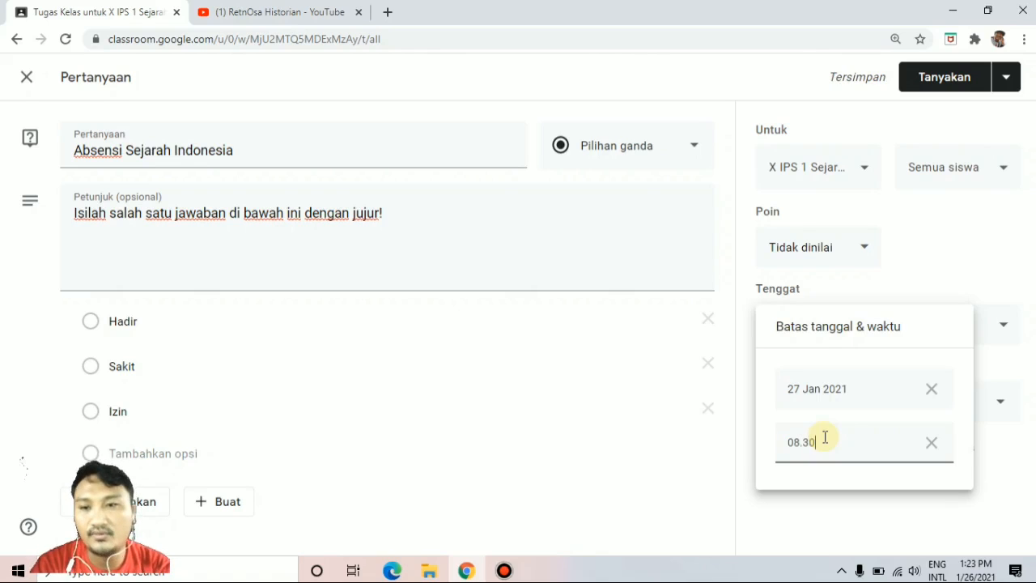
{"action": "left_click", "coordinate": [1030, 475]}
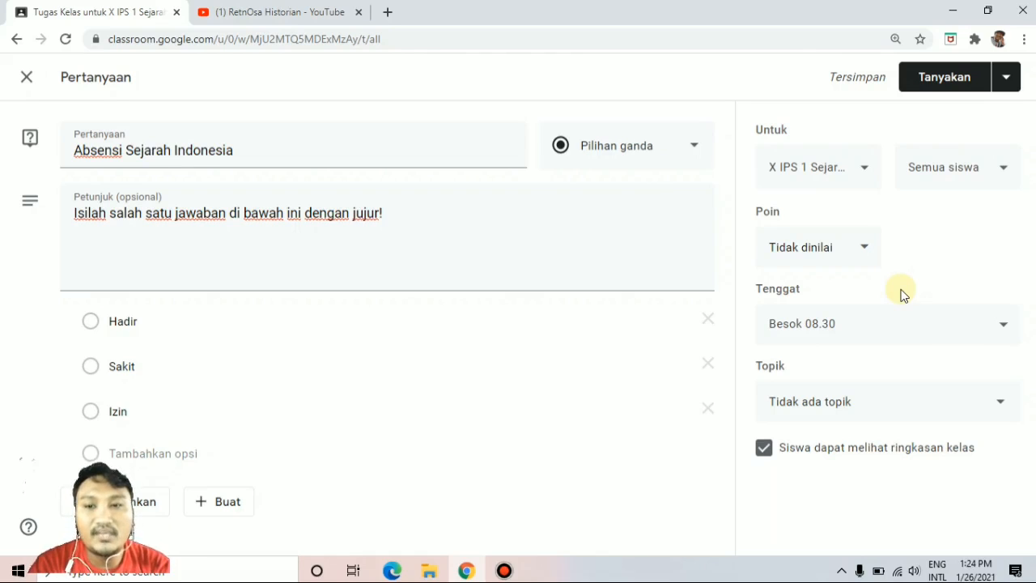
{"action": "left_click", "coordinate": [883, 413]}
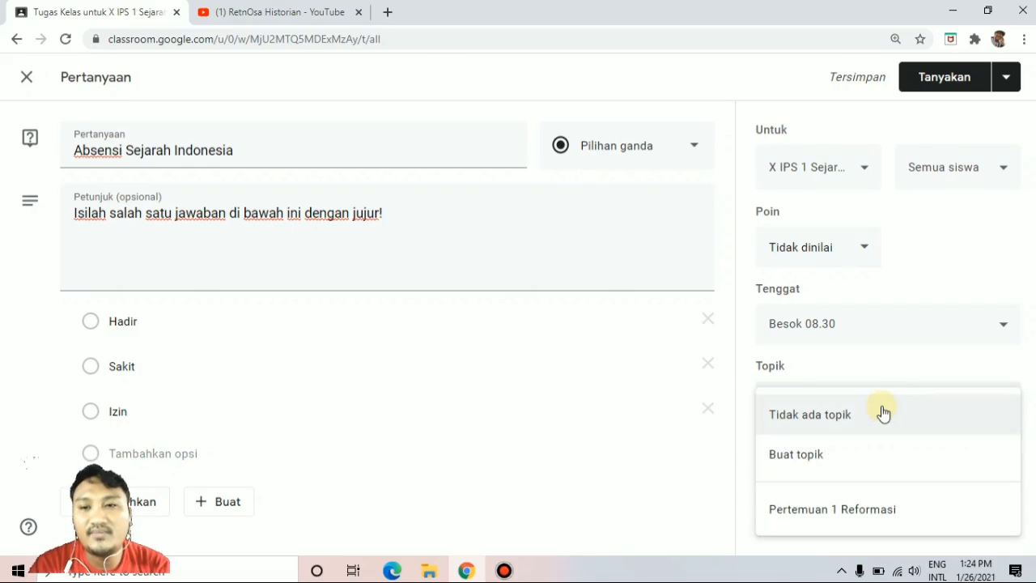
{"action": "left_click", "coordinate": [853, 513]}
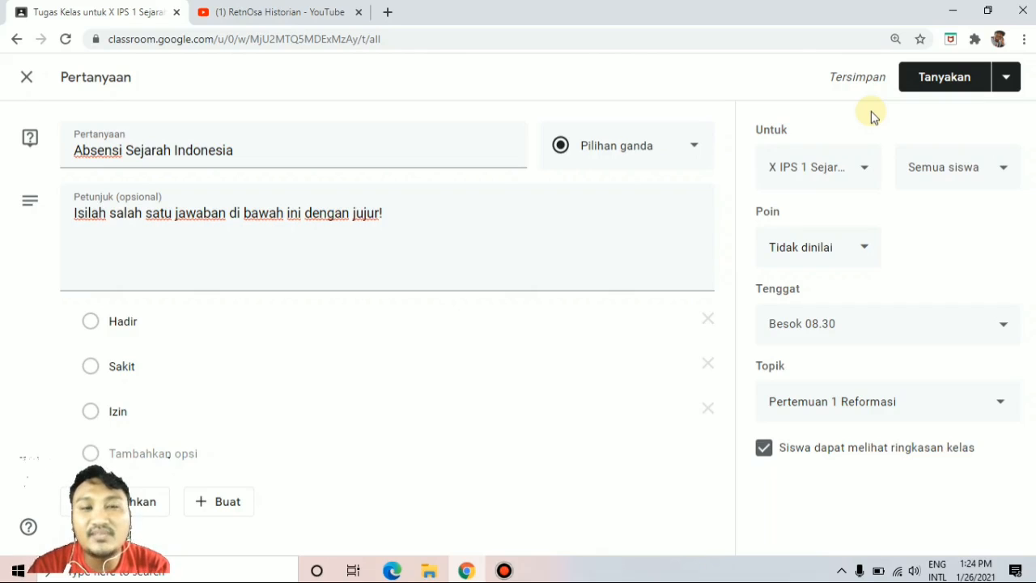
Schedule the attendance question for 27 Jan 2021 at 07.00.
{"action": "left_click", "coordinate": [1012, 88]}
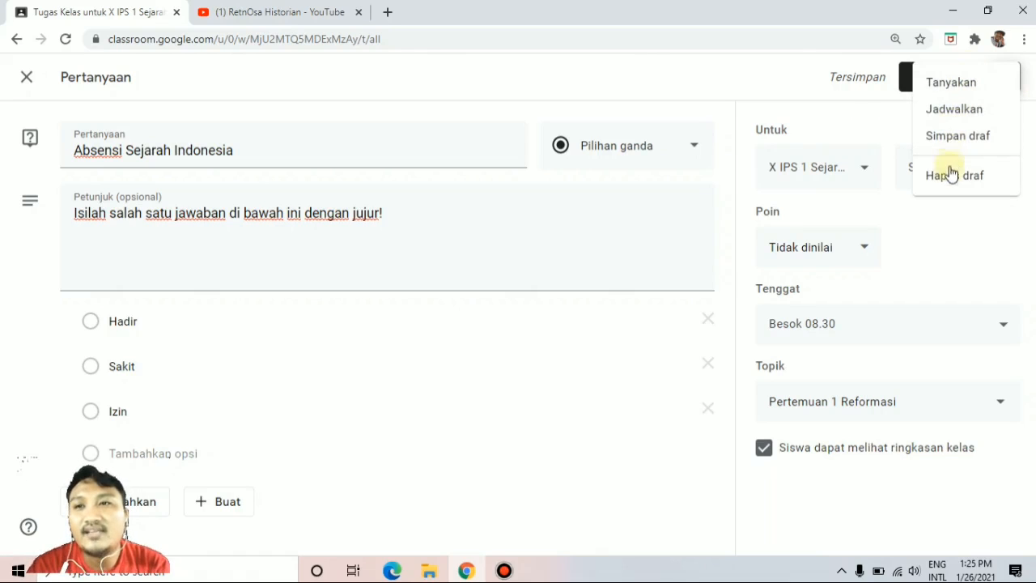
{"action": "left_click", "coordinate": [952, 113]}
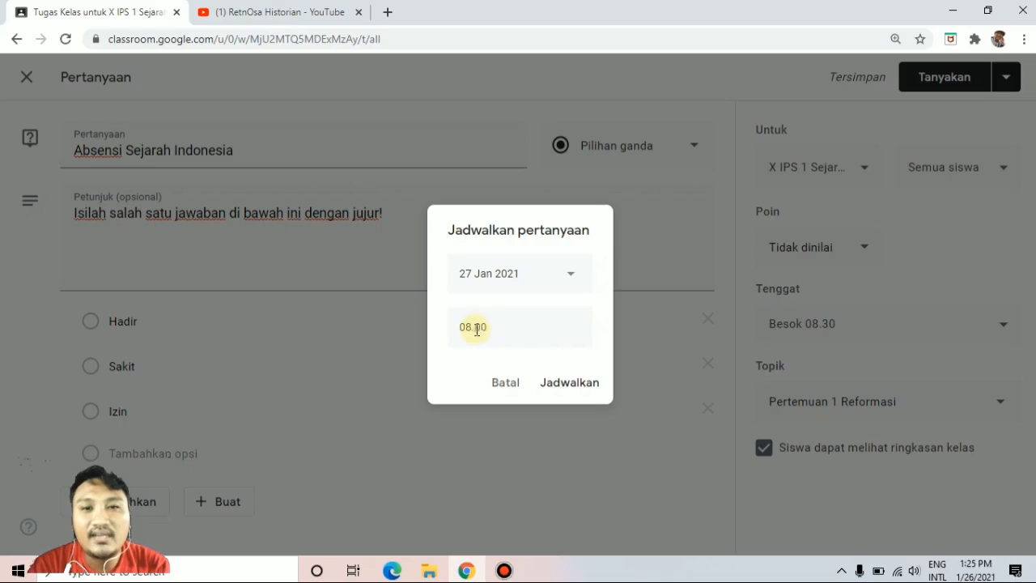
{"action": "left_click", "coordinate": [472, 327]}
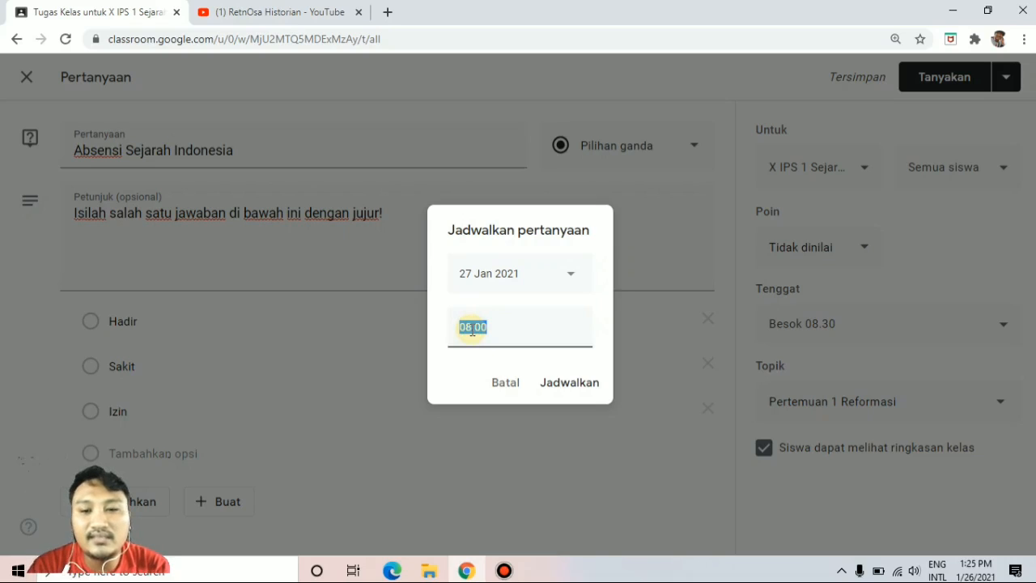
{"action": "type", "text": "07"}
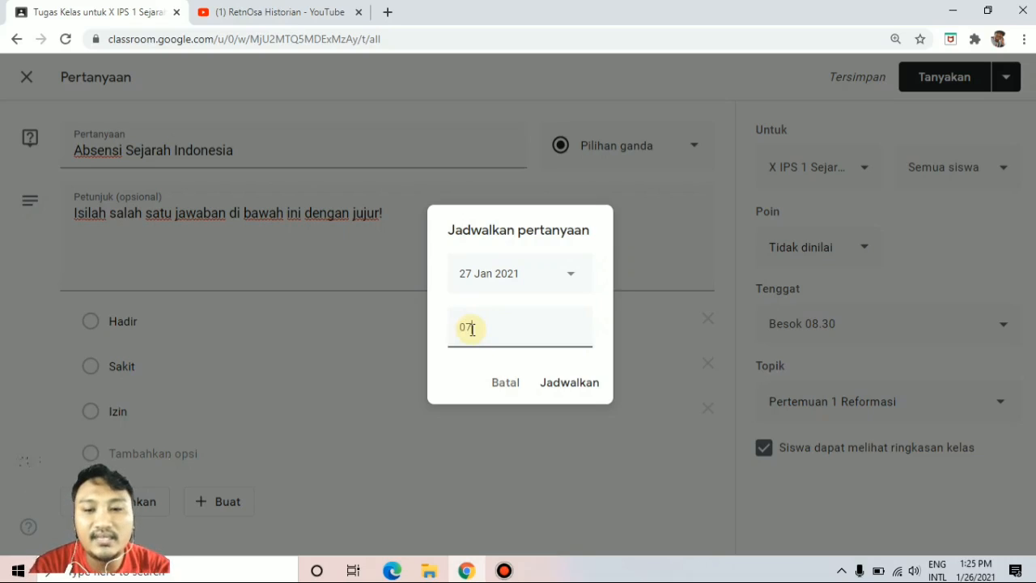
{"action": "type", "text": ".00"}
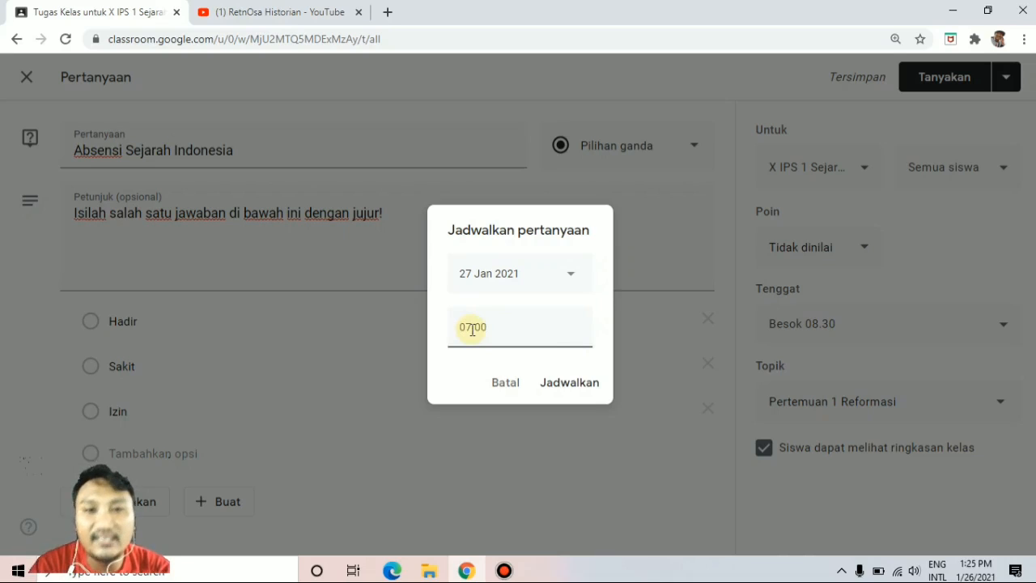
{"action": "left_click", "coordinate": [557, 383]}
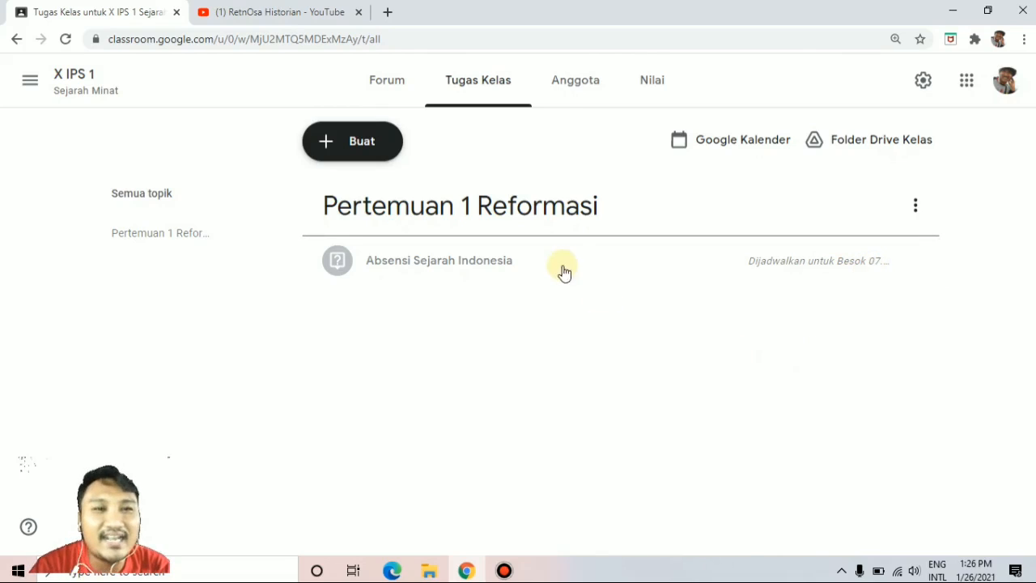
Create a new class material (Materi) titled "Masa Reformasi".
{"action": "left_click", "coordinate": [372, 154]}
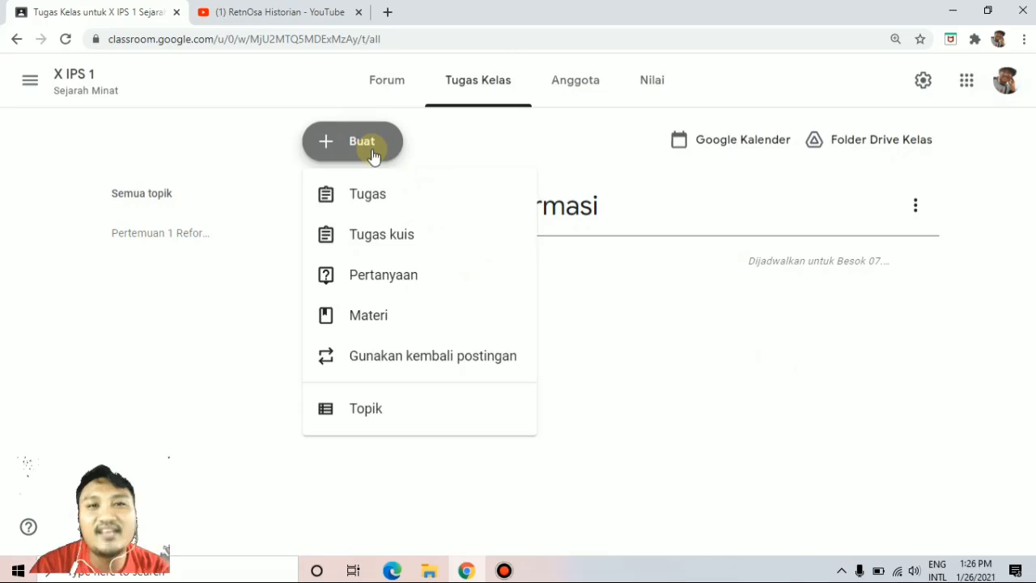
{"action": "left_click", "coordinate": [389, 316]}
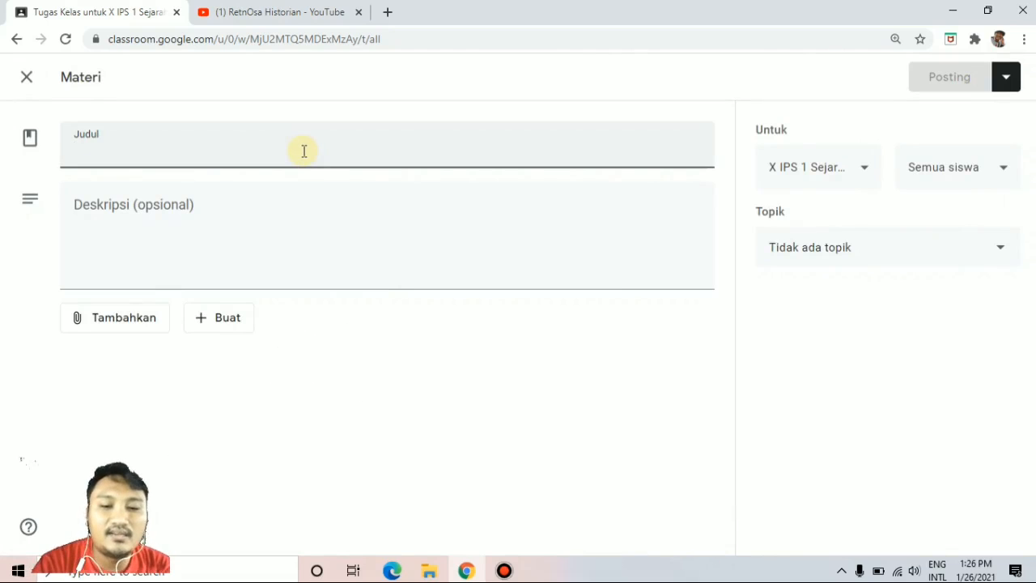
{"action": "type", "text": "Masa Re"}
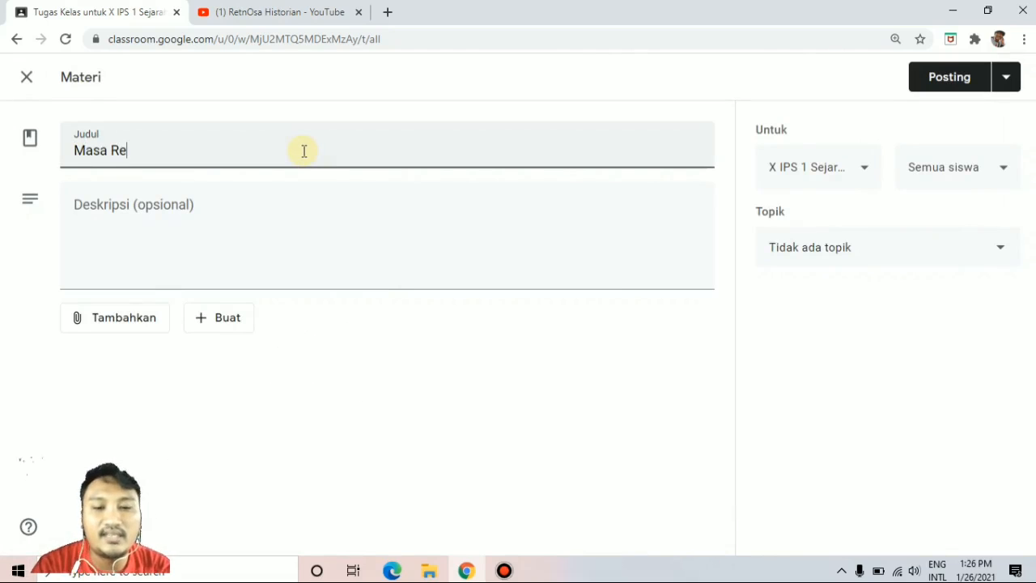
{"action": "type", "text": "formasi"}
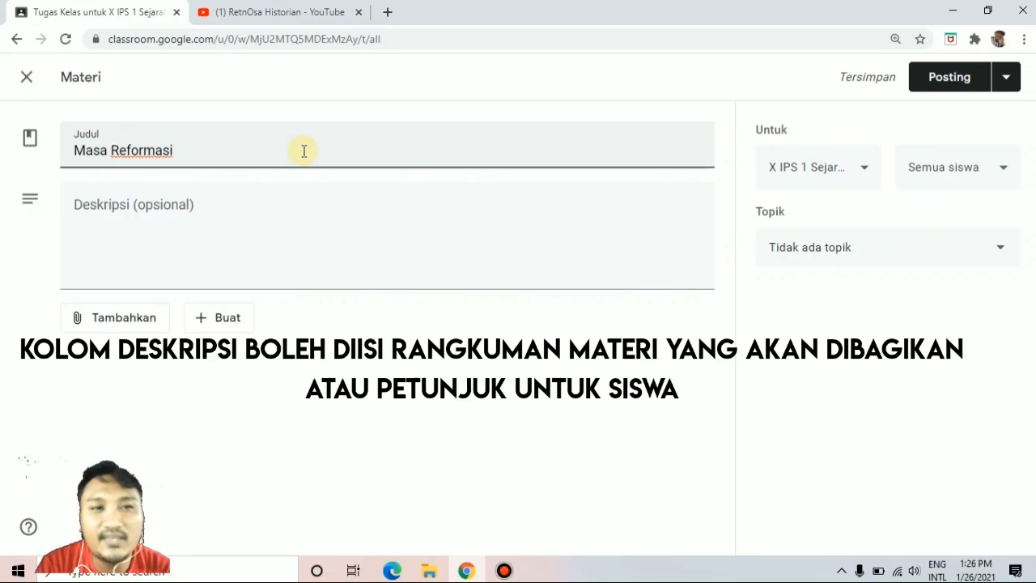
Fill in the material's optional description with "Silahkan baca dan pahami materi yang Bapak Share.".
{"action": "left_click", "coordinate": [187, 205]}
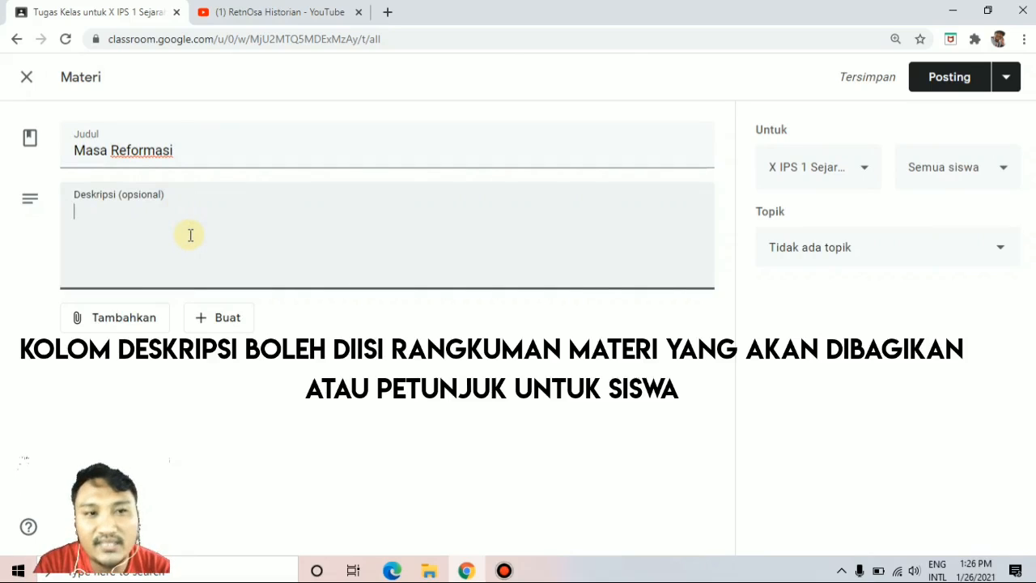
{"action": "type", "text": "Sil"}
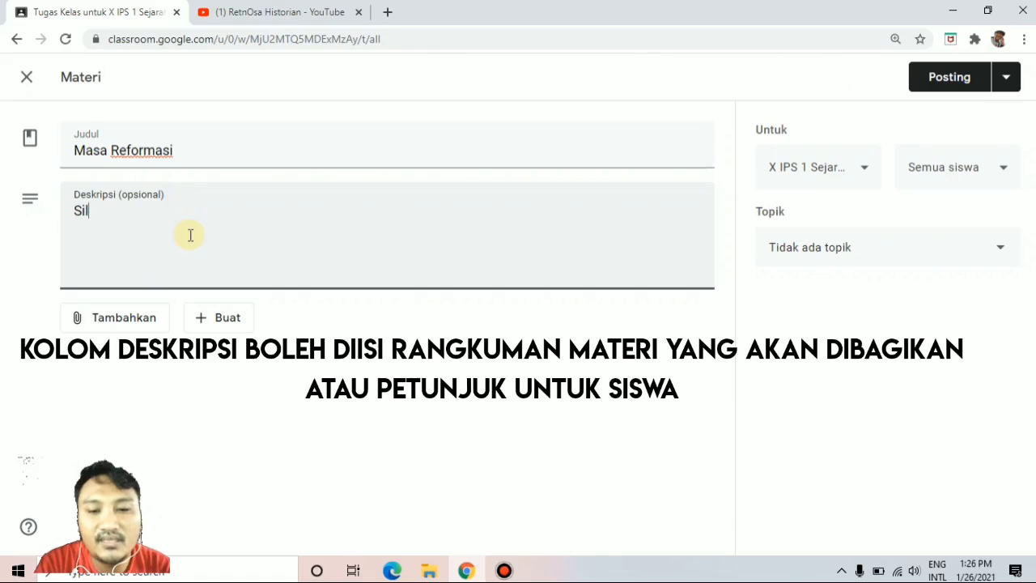
{"action": "type", "text": "ahkan baca"}
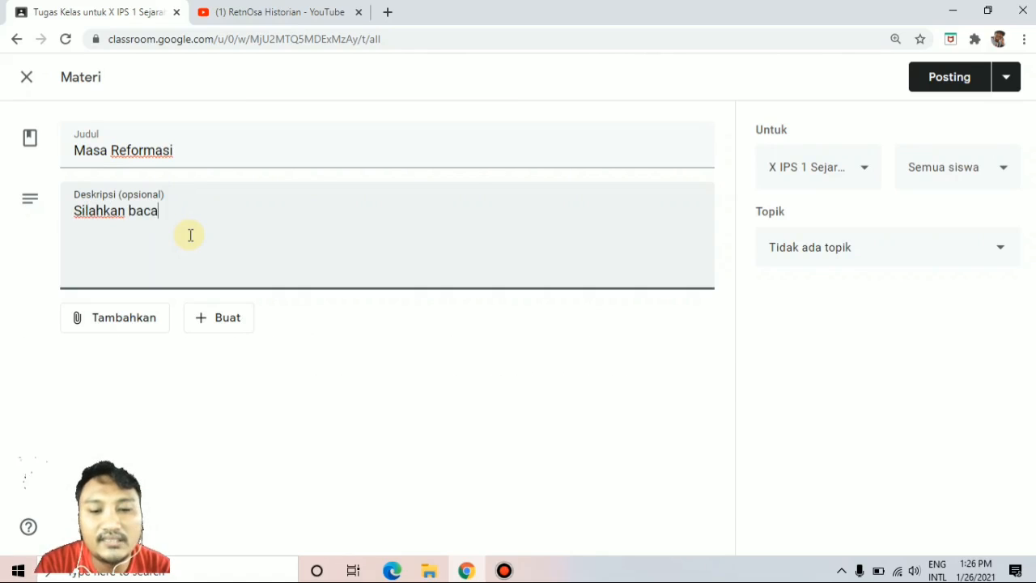
{"action": "type", "text": " dan paham"}
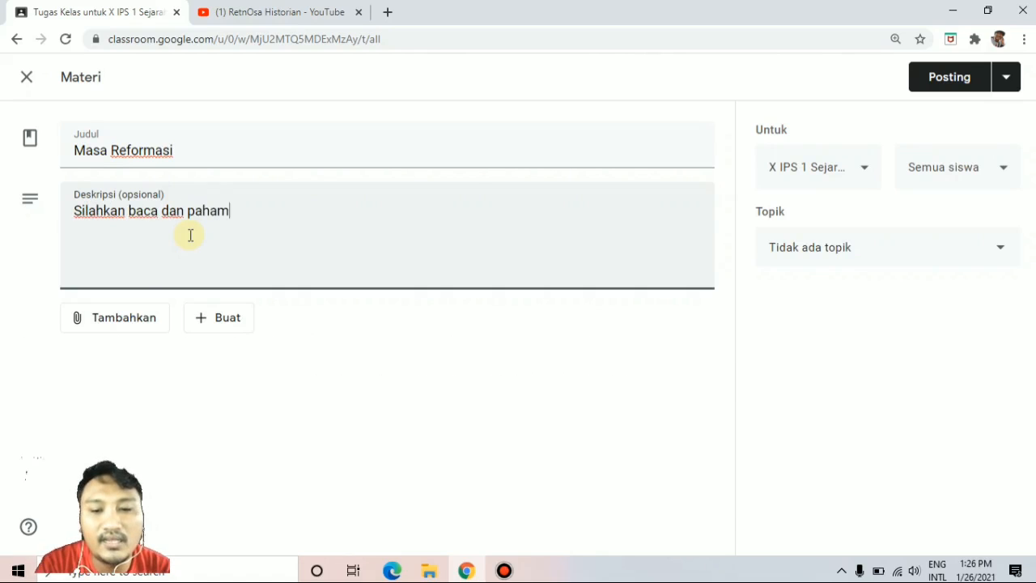
{"action": "type", "text": "i materi yang Bapak"}
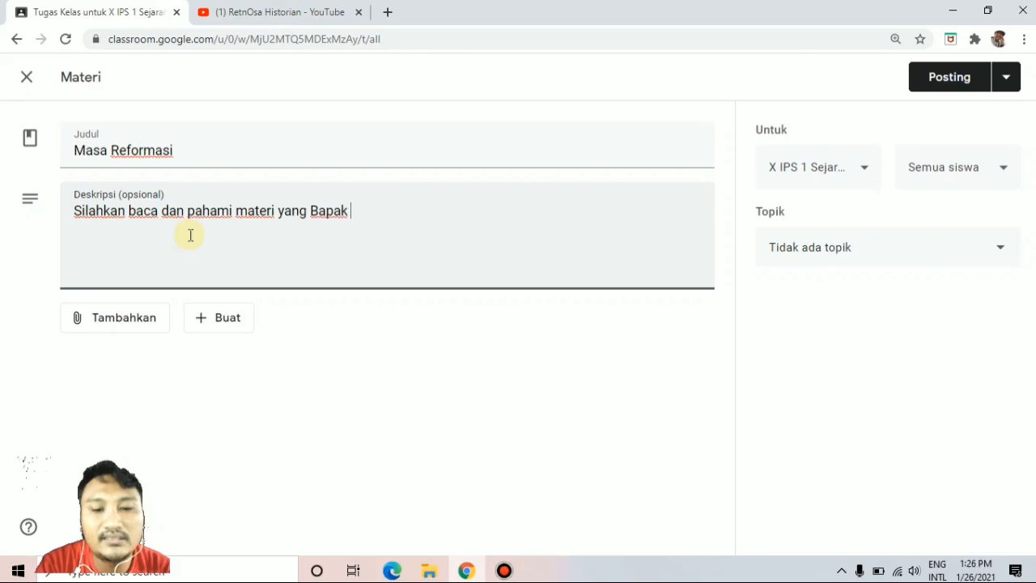
{"action": "type", "text": " Share."}
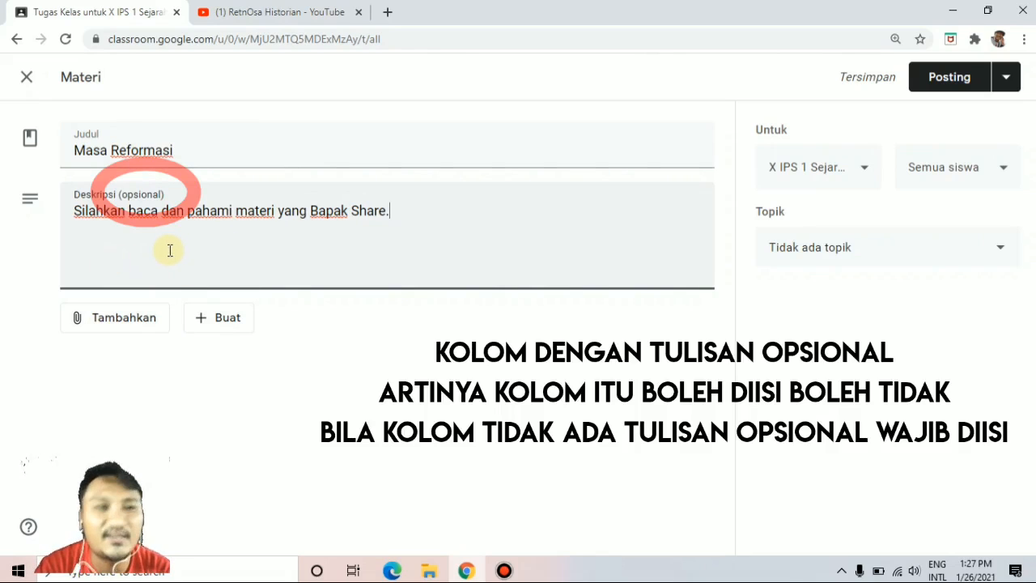
Attach the file REFORMASI.pptx from the computer's Desktop folder to the material.
{"action": "left_click", "coordinate": [121, 320]}
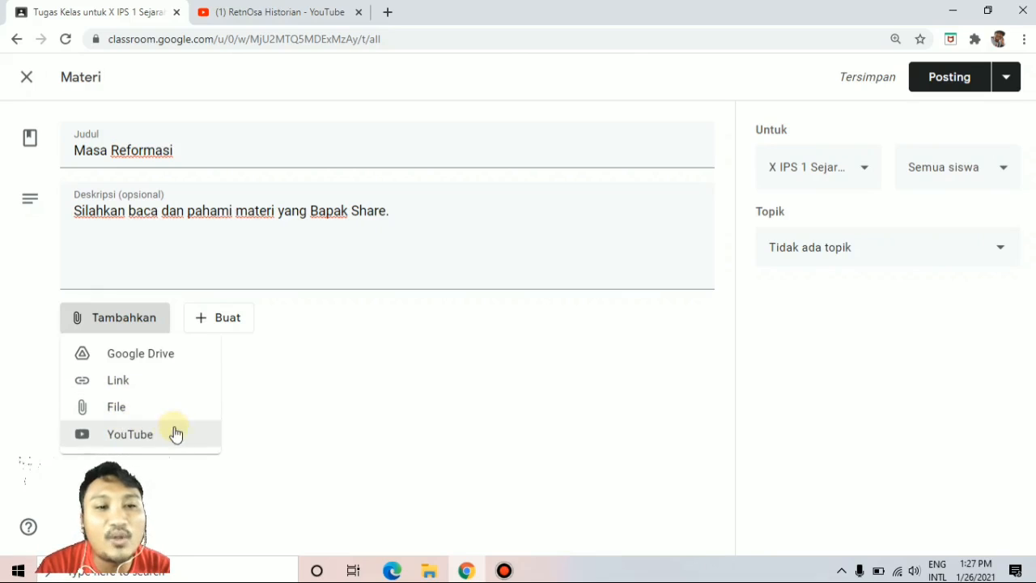
{"action": "left_click", "coordinate": [114, 410]}
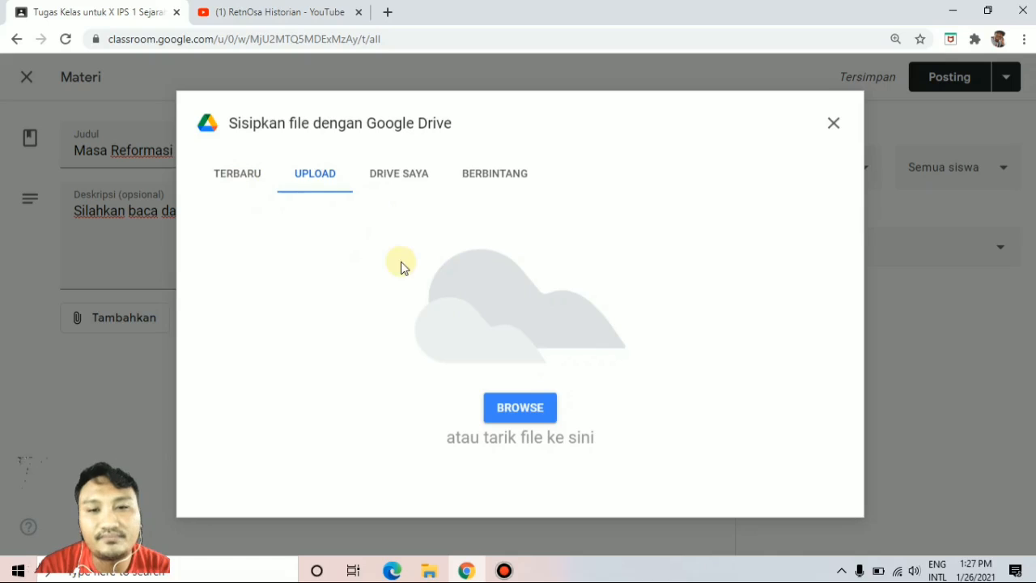
{"action": "left_click", "coordinate": [512, 416]}
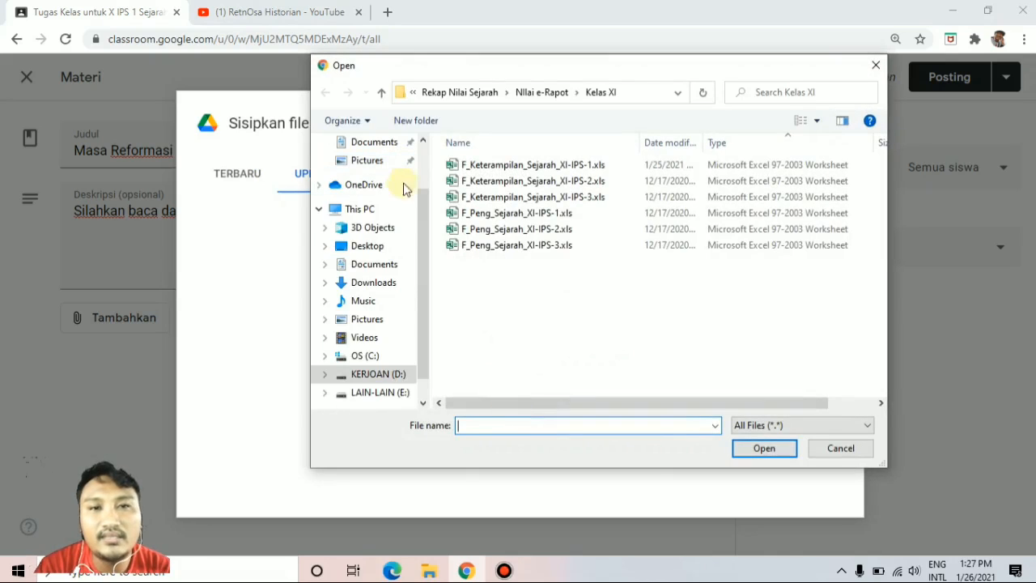
{"action": "left_click_drag", "start_coordinate": [419, 200], "coordinate": [416, 121]}
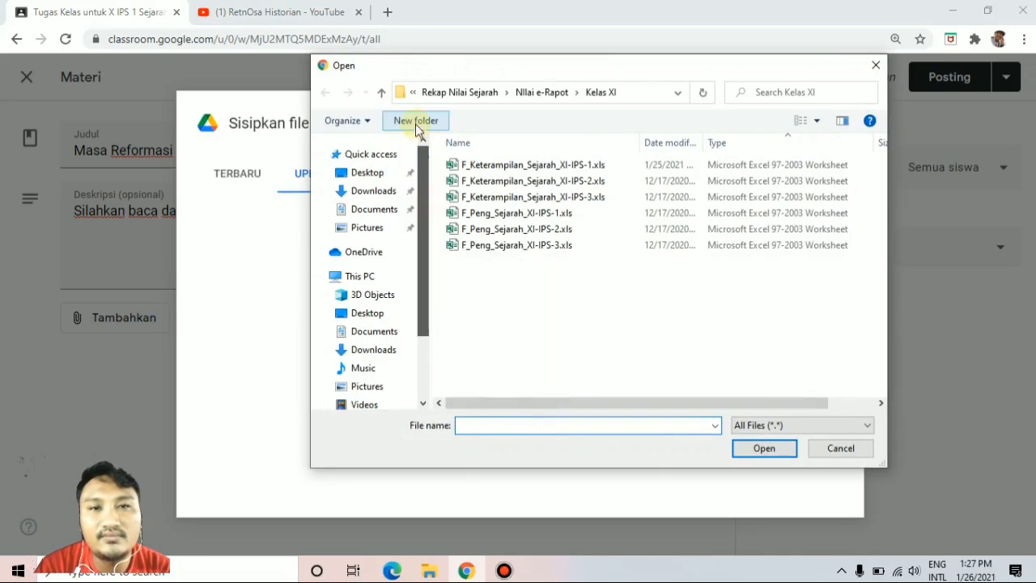
{"action": "left_click", "coordinate": [379, 175]}
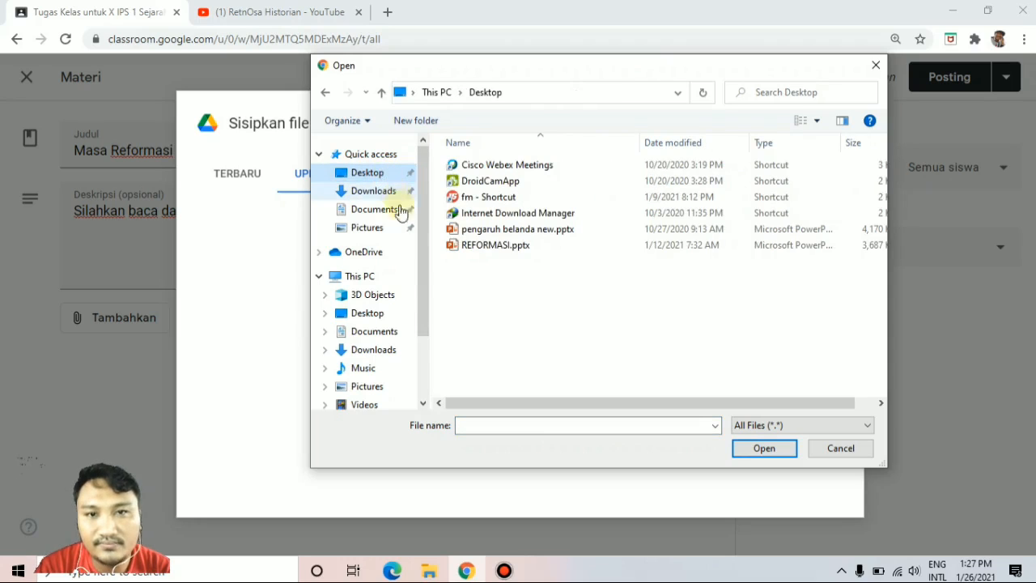
{"action": "left_click", "coordinate": [493, 246]}
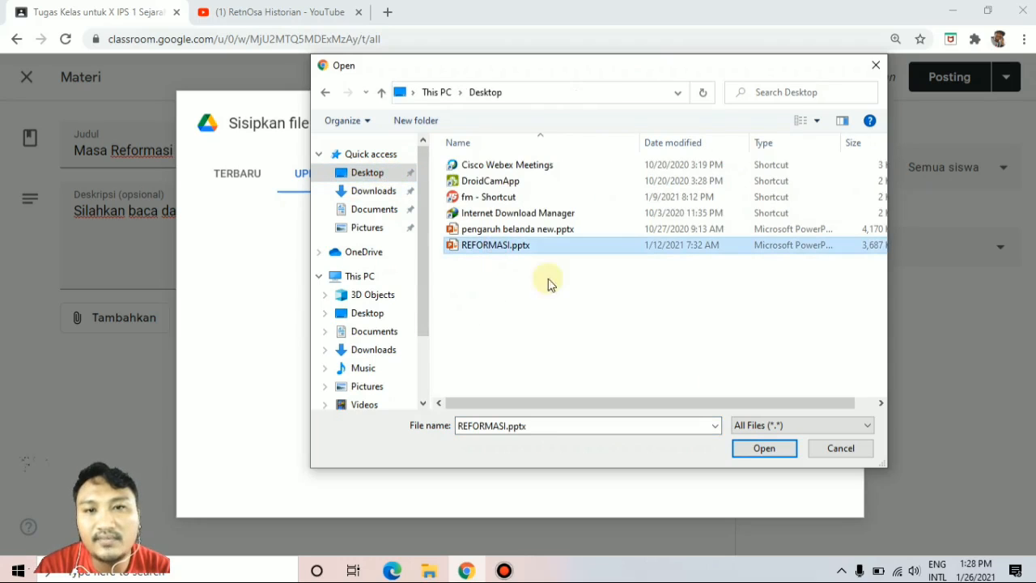
{"action": "left_click", "coordinate": [763, 449]}
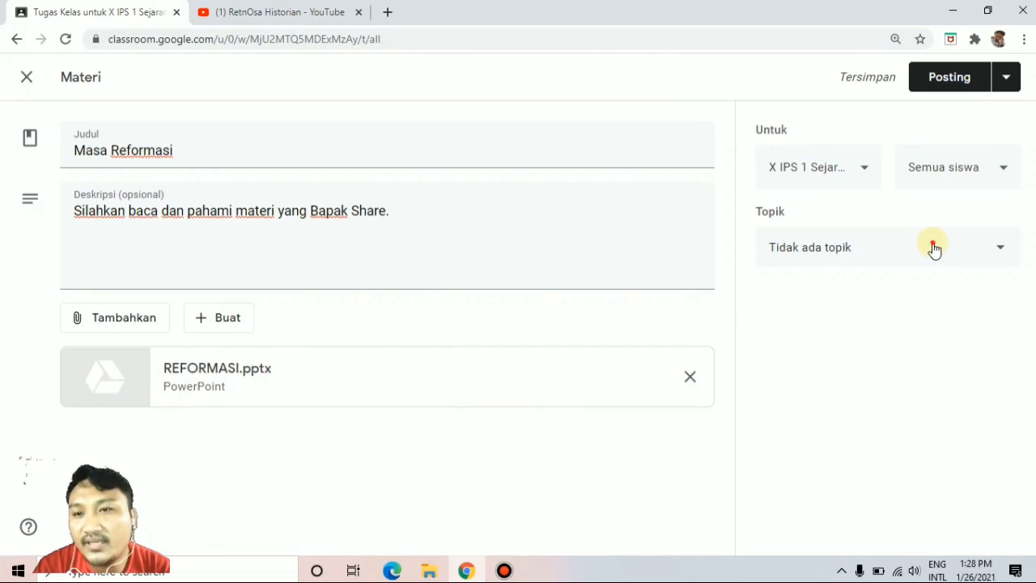
Assign the material to the topic "Pertemuan 1 Reformasi" and schedule it for 27 Jan 2021 at 07.00.
{"action": "left_click", "coordinate": [935, 249]}
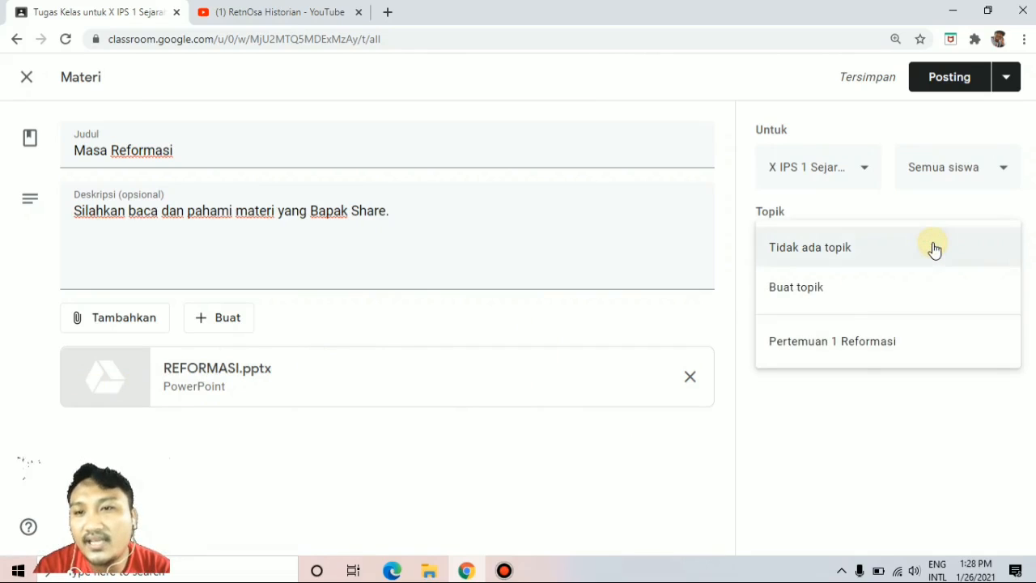
{"action": "left_click", "coordinate": [853, 342]}
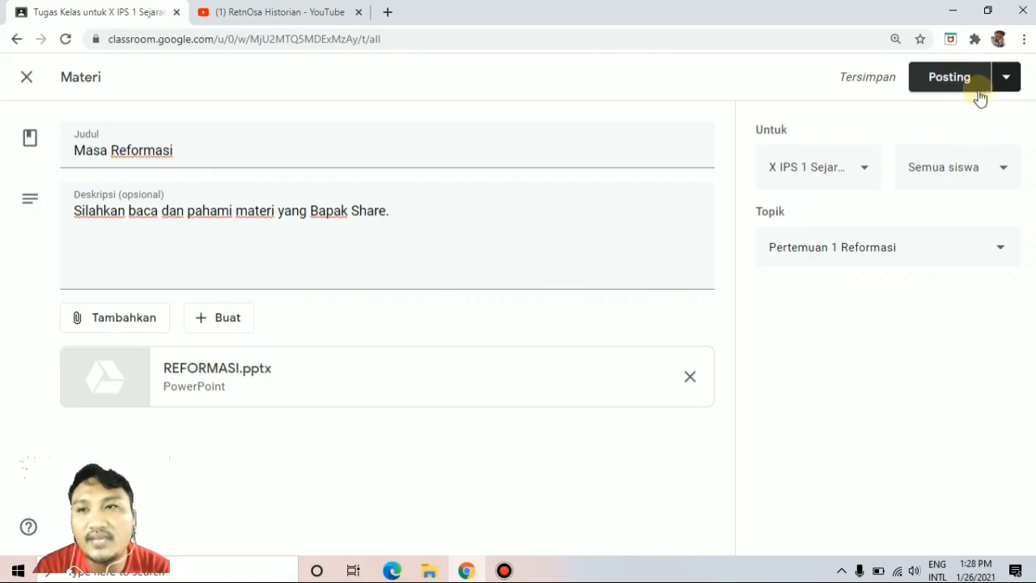
{"action": "left_click", "coordinate": [1006, 84]}
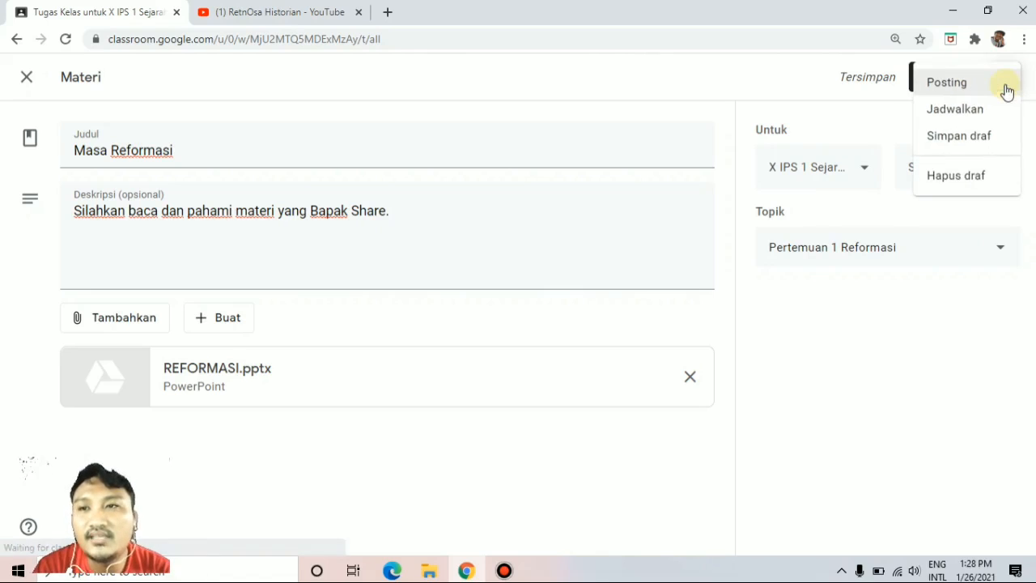
{"action": "left_click", "coordinate": [976, 111]}
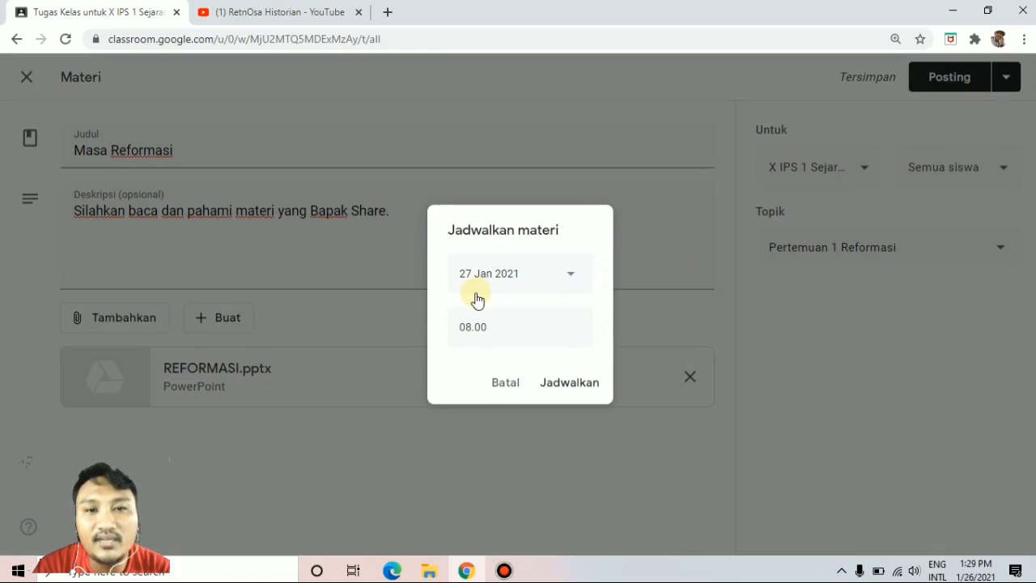
{"action": "left_click", "coordinate": [472, 325]}
{"action": "left_click", "coordinate": [472, 325]}
{"action": "key", "text": "BackSpace"}
{"action": "type", "text": "7"}
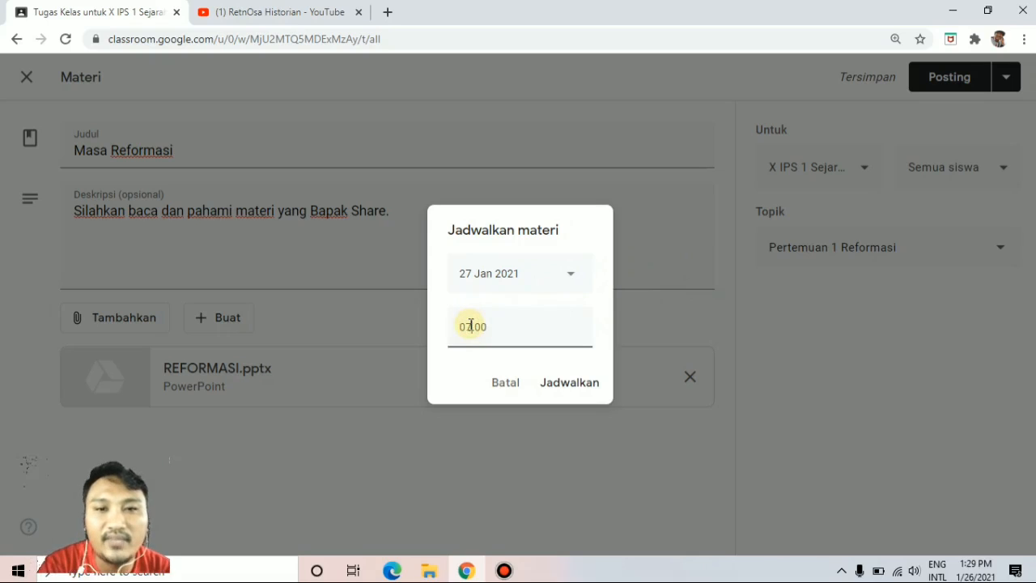
{"action": "left_click", "coordinate": [569, 383]}
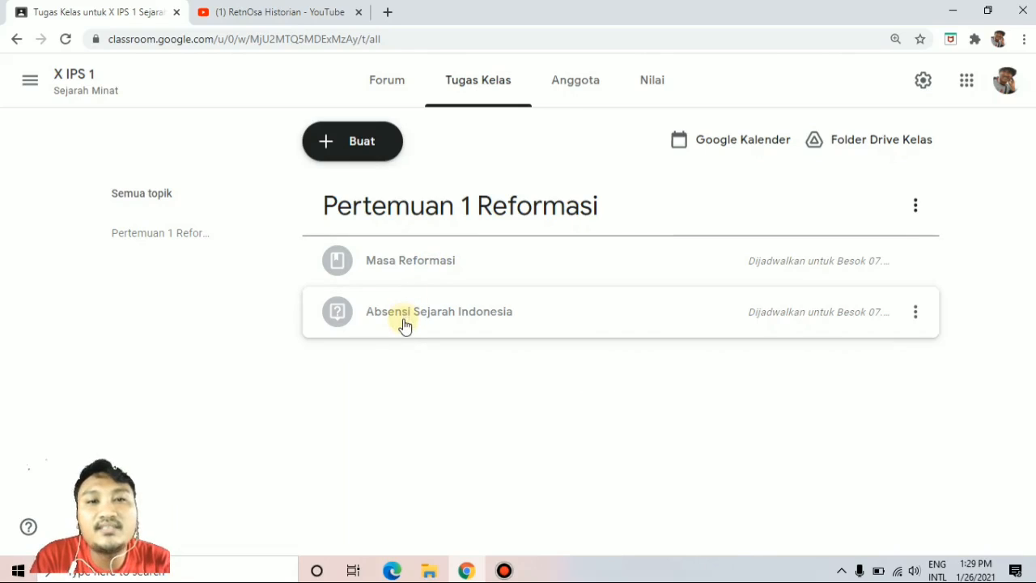
Create a new assignment (Tugas) titled "Membuat Peta Konsep".
{"action": "left_click", "coordinate": [365, 146]}
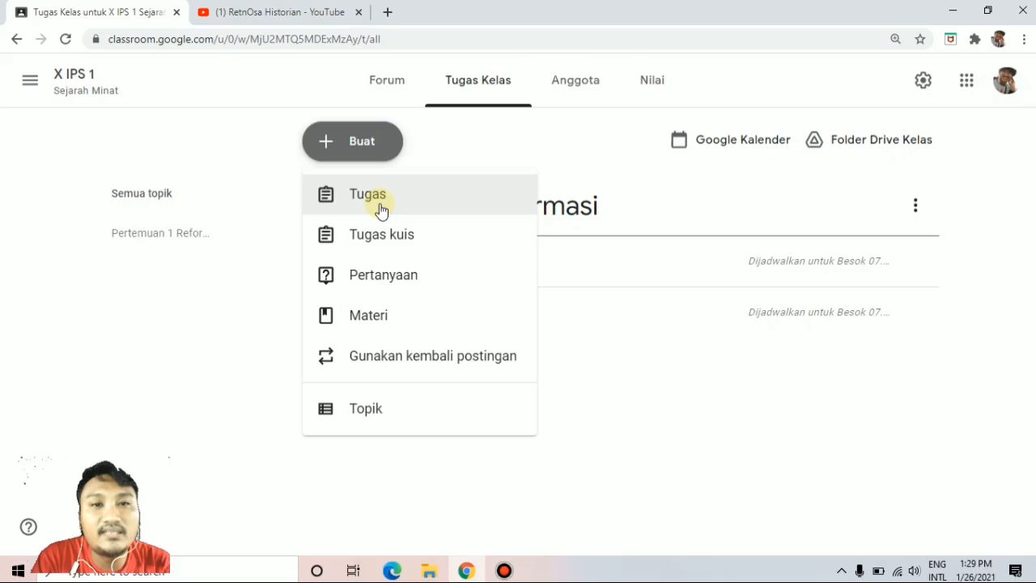
{"action": "left_click", "coordinate": [381, 209]}
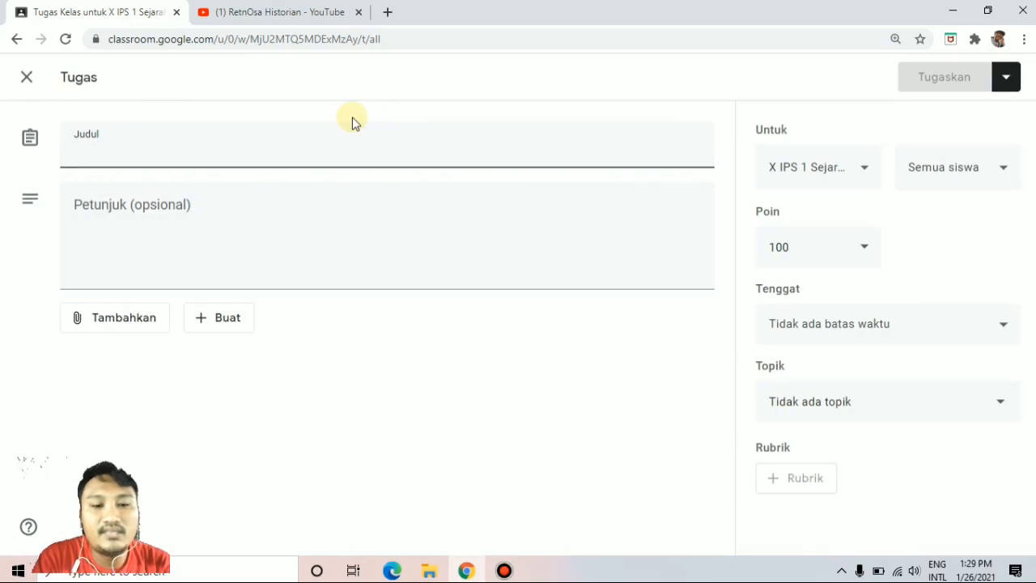
{"action": "type", "text": "Mem"}
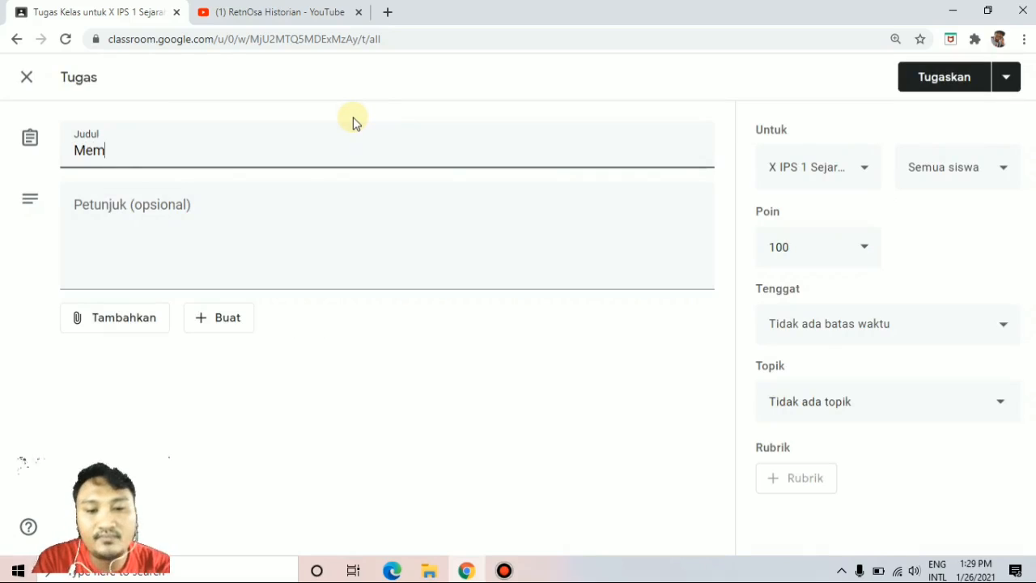
{"action": "type", "text": "buat Peta Konsep"}
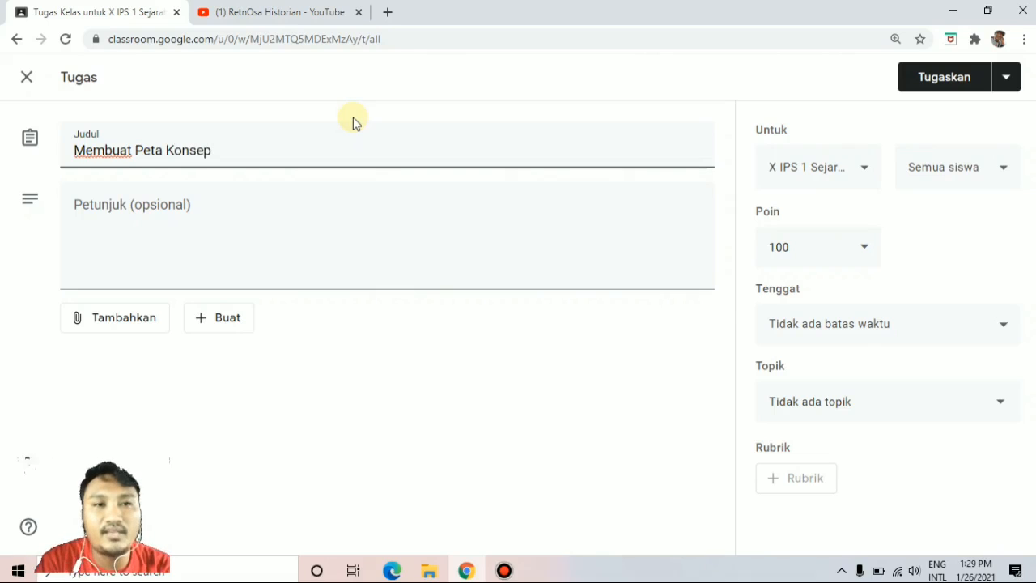
Fill in the assignment's instructions with "Silahkan Buat Peta Konsep boleh tulis tangan maupun lewat HP atau komputer/laptop berupa file power point.".
{"action": "left_click", "coordinate": [203, 211]}
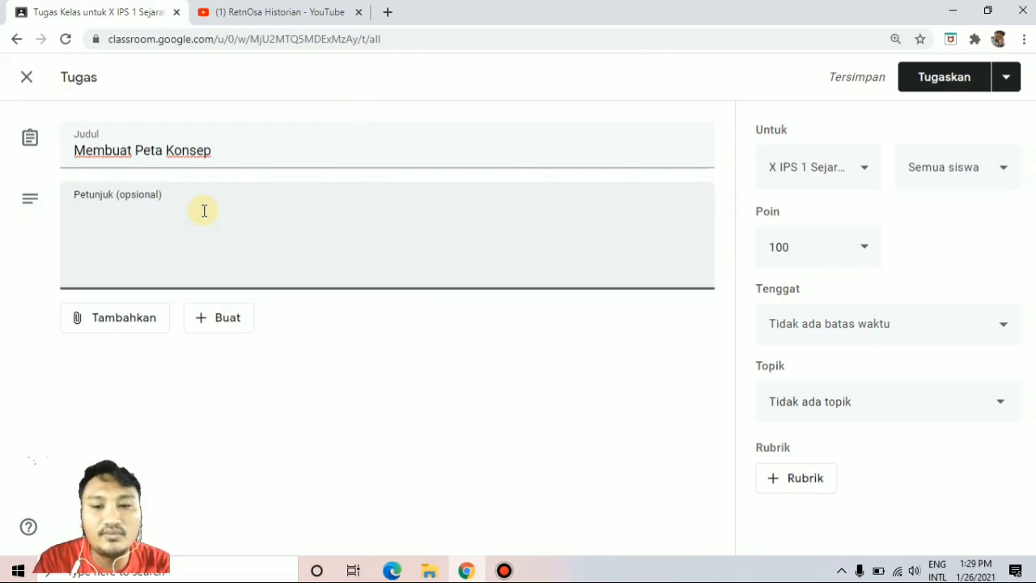
{"action": "type", "text": "Silahkan Buat Peta"}
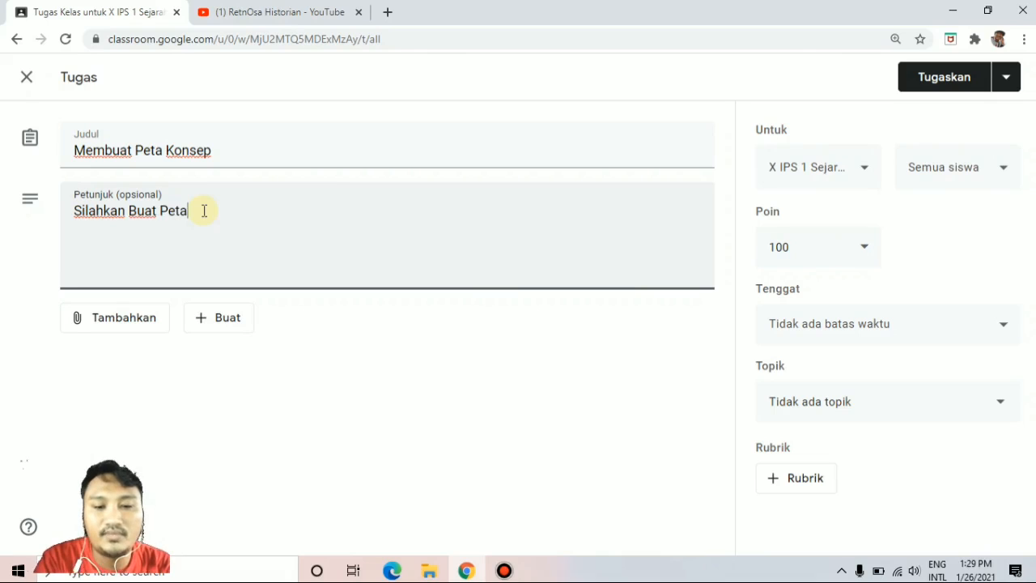
{"action": "type", "text": " Konsep boleh tulis y"}
{"action": "key", "text": "BackSpace"}
{"action": "type", "text": "tangan maupun "}
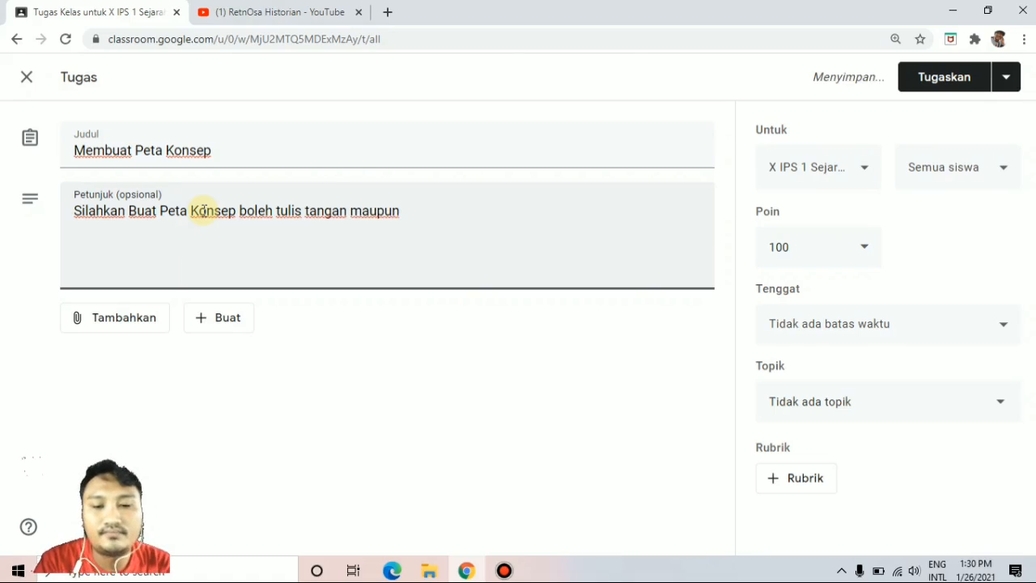
{"action": "type", "text": "lewat"}
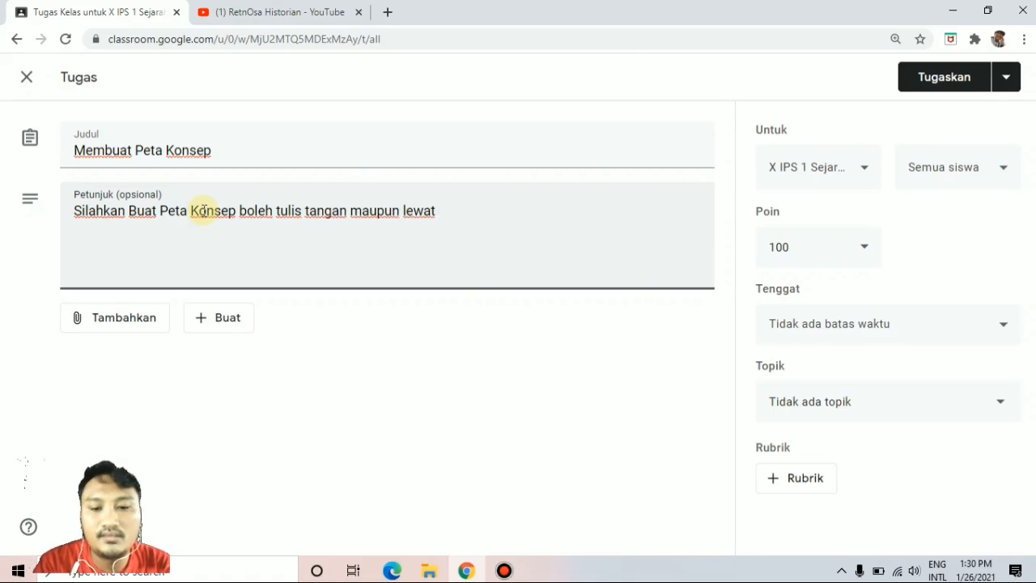
{"action": "type", "text": "P ata"}
{"action": "key", "text": "BackSpace"}
{"action": "type", "text": "komputer/laptop berupa"}
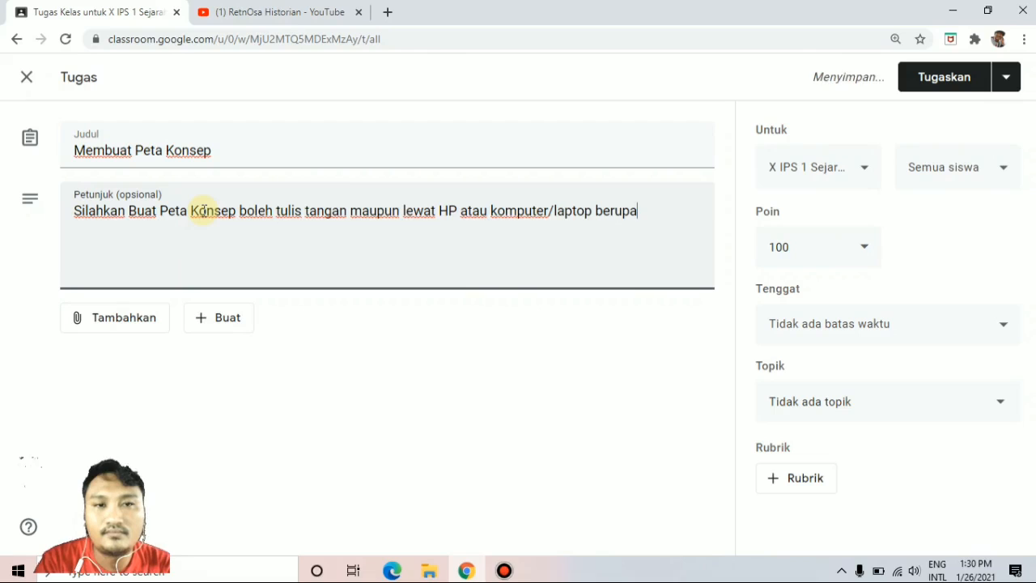
{"action": "type", "text": " file"}
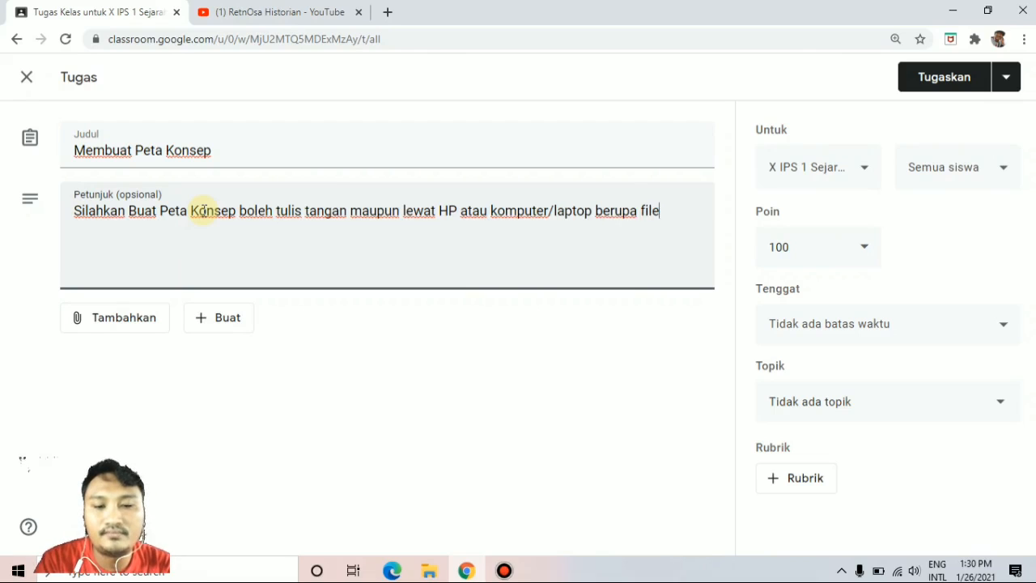
{"action": "type", "text": " power point."}
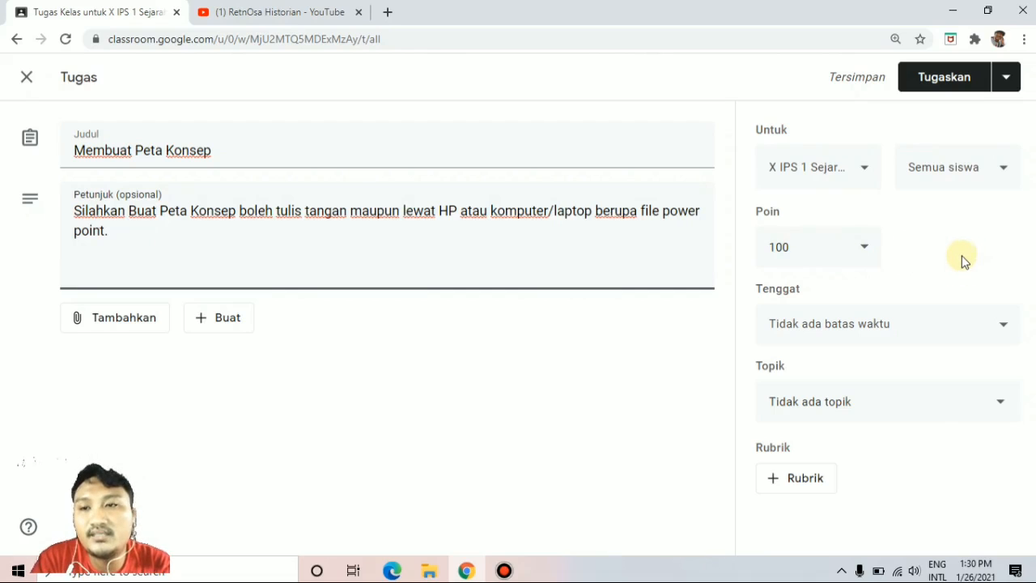
Set the assignment's due date to 3 Feb 2021 with a deadline time of 23.59.
{"action": "left_click", "coordinate": [984, 330]}
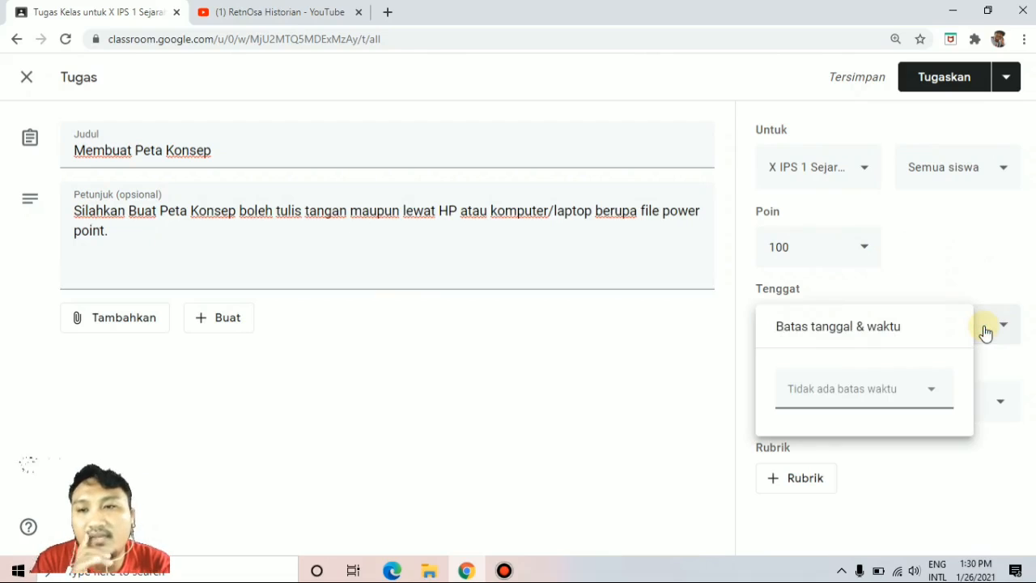
{"action": "left_click", "coordinate": [921, 394]}
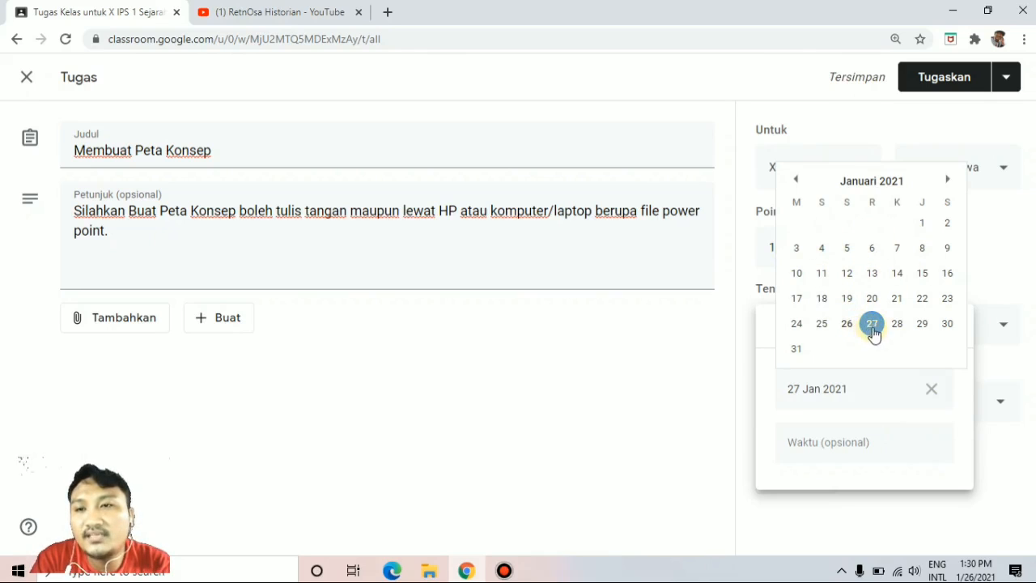
{"action": "left_click", "coordinate": [948, 181]}
{"action": "left_click", "coordinate": [877, 223]}
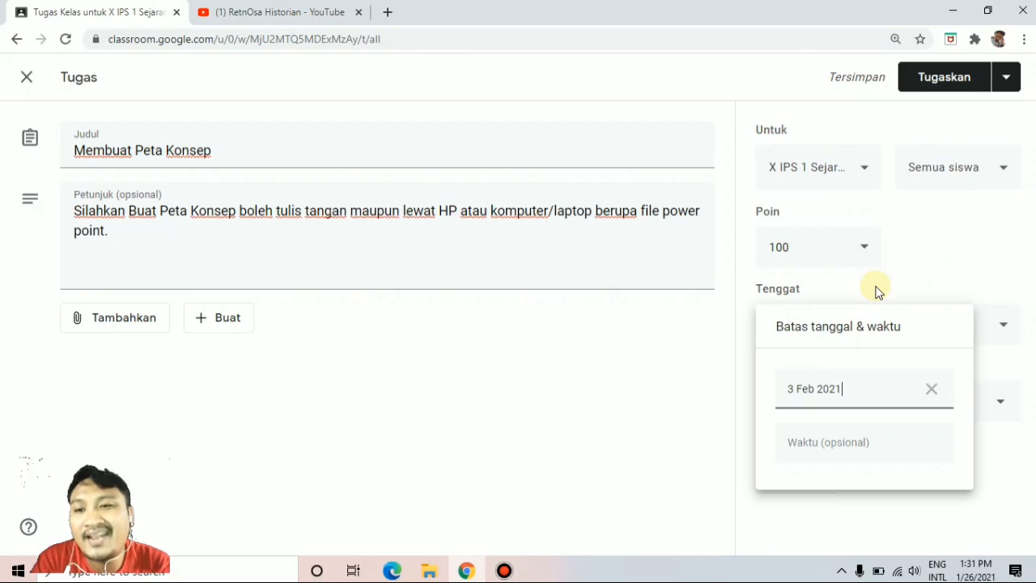
{"action": "left_click", "coordinate": [809, 437]}
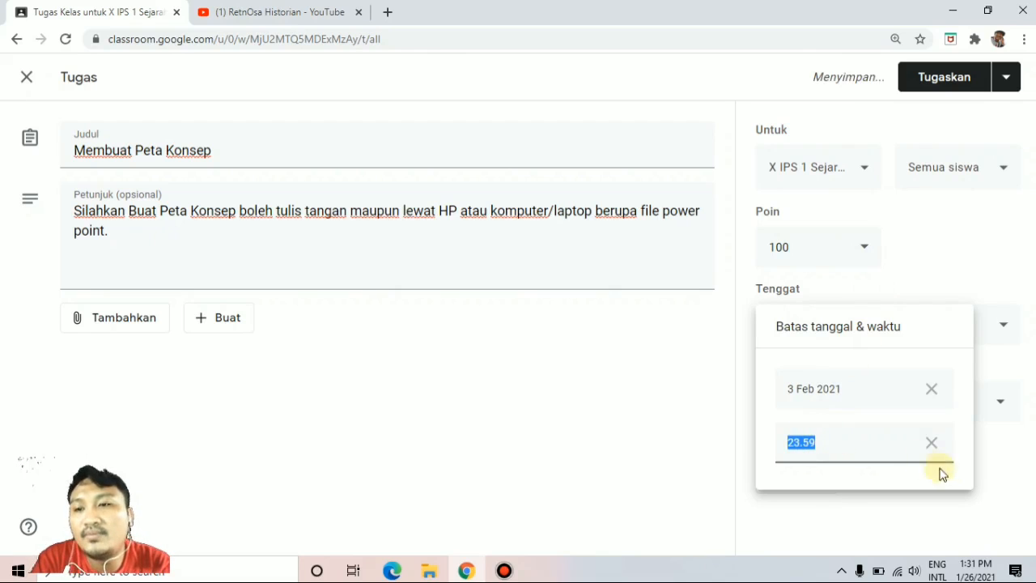
{"action": "left_click", "coordinate": [994, 507]}
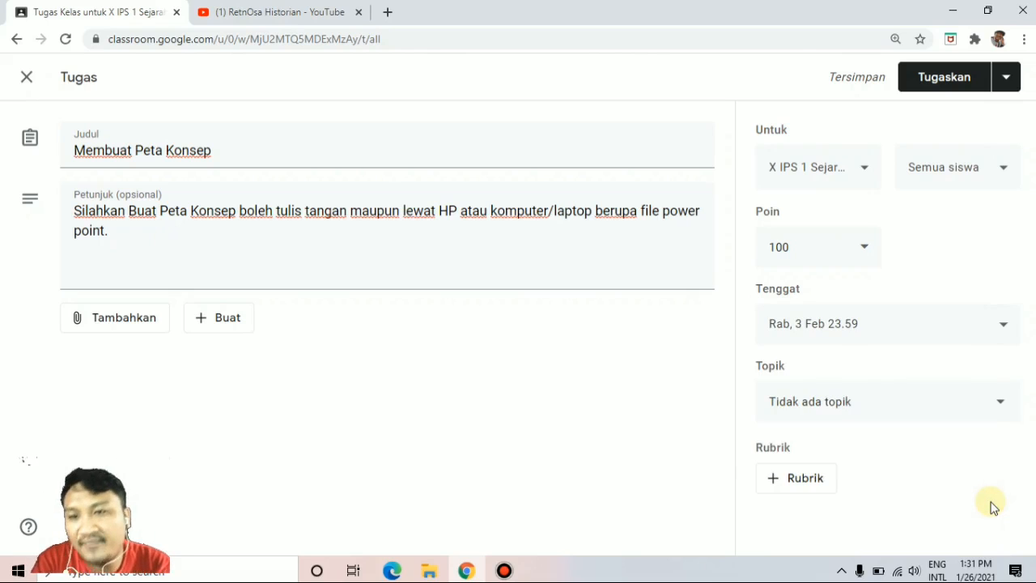
Assign the task to the topic "Pertemuan 1 Reformasi" and look over the available rubric options without adding one.
{"action": "left_click", "coordinate": [977, 405]}
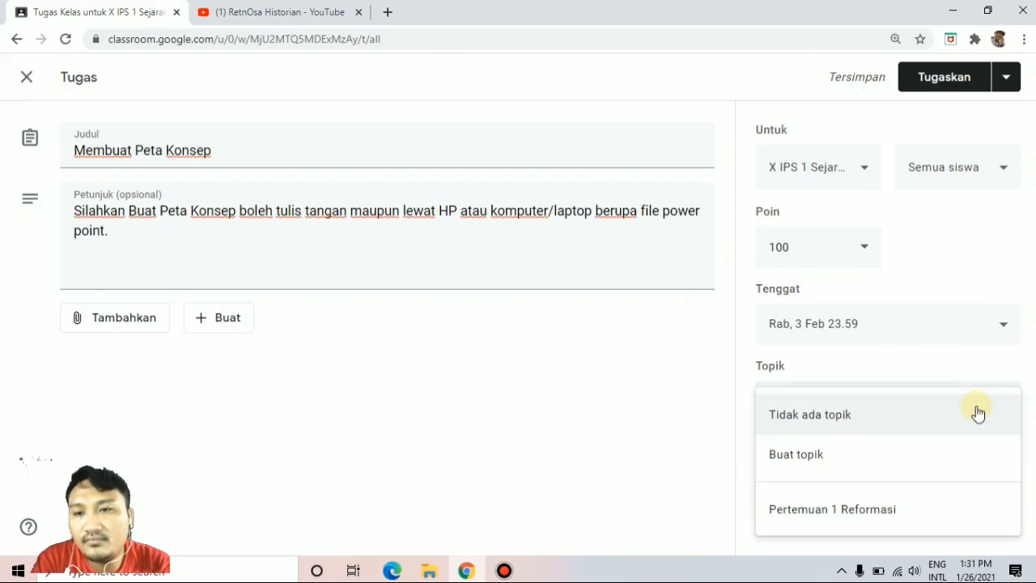
{"action": "left_click", "coordinate": [814, 508]}
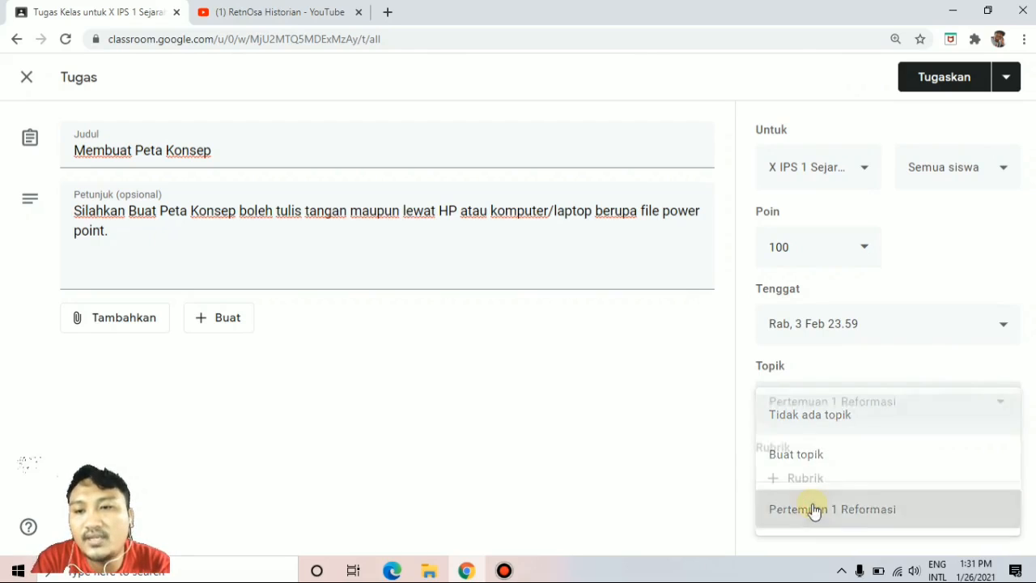
{"action": "left_click", "coordinate": [789, 483]}
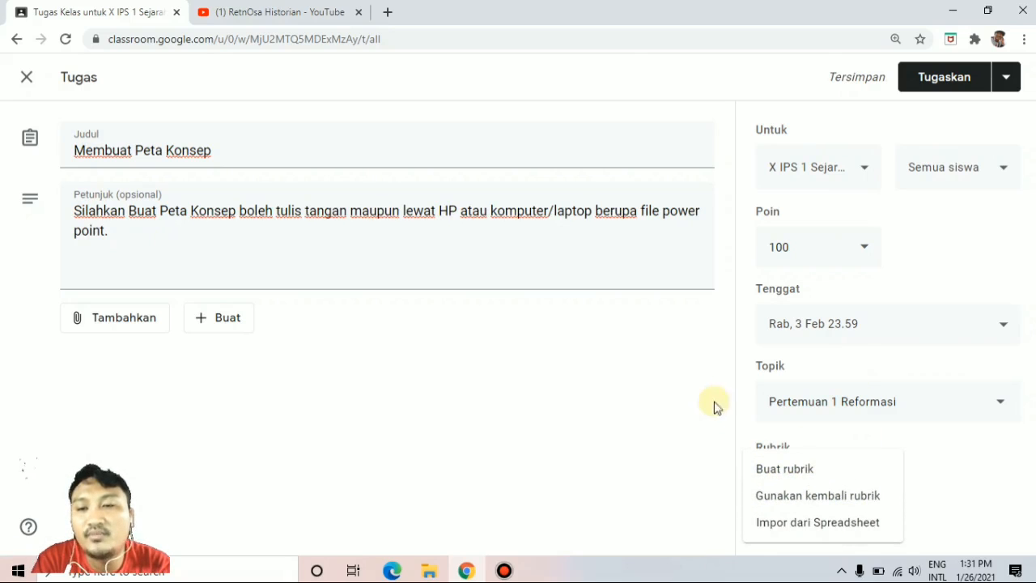
{"action": "left_click", "coordinate": [960, 472]}
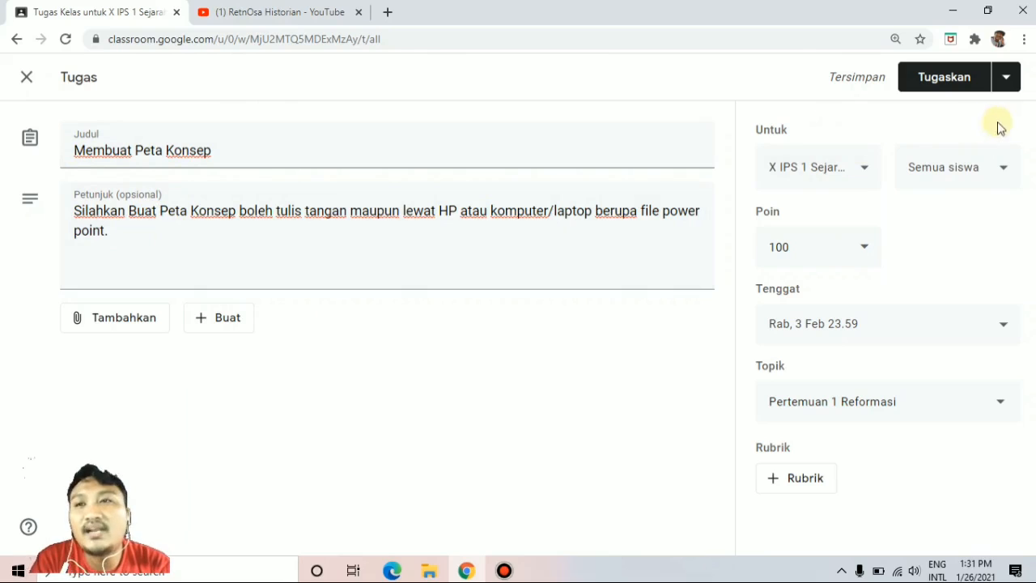
Schedule the "Membuat Peta Konsep" assignment for 27 Jan 2021 at 07.00.
{"action": "left_click", "coordinate": [1009, 88]}
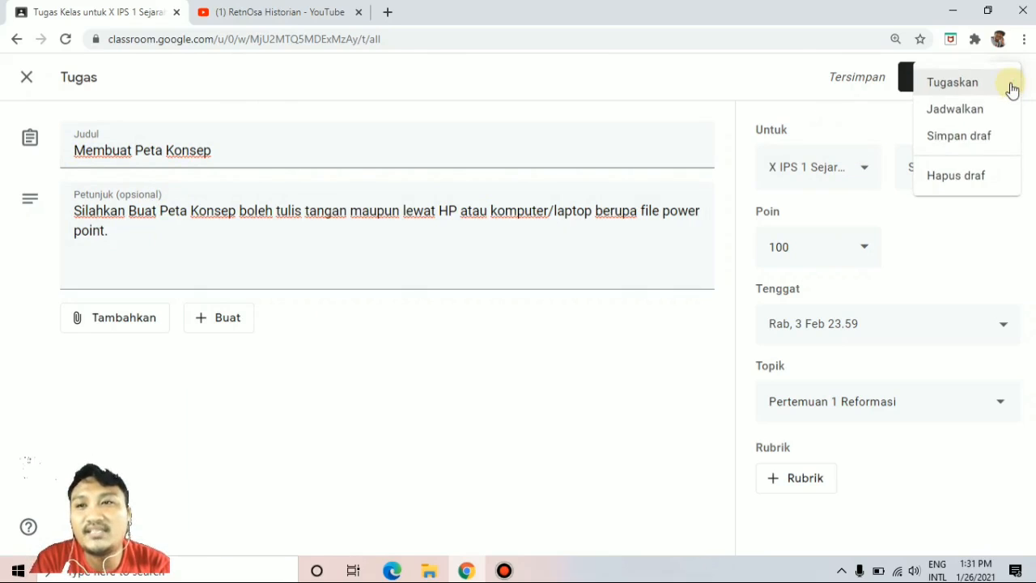
{"action": "left_click", "coordinate": [985, 111]}
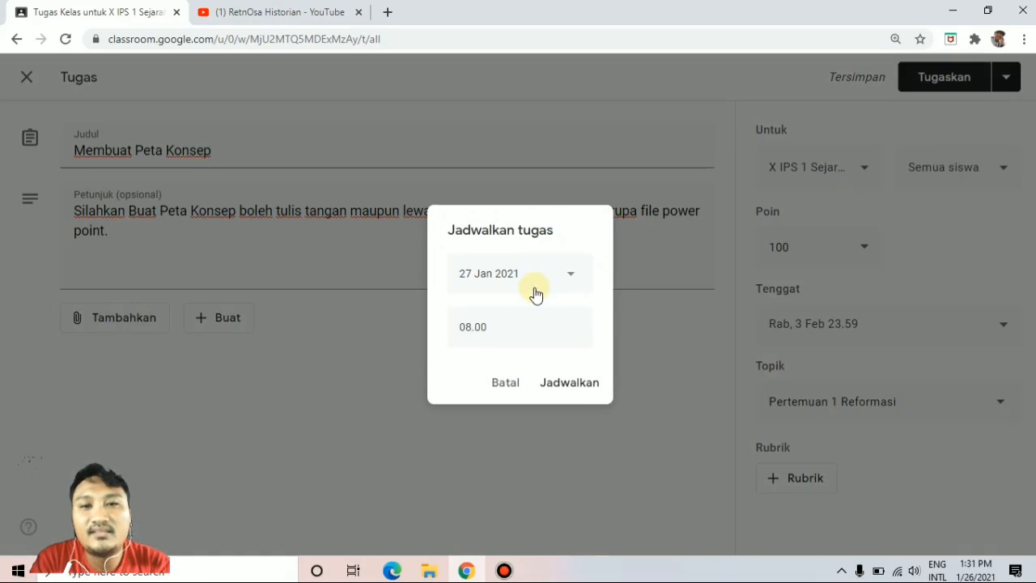
{"action": "left_click", "coordinate": [493, 324]}
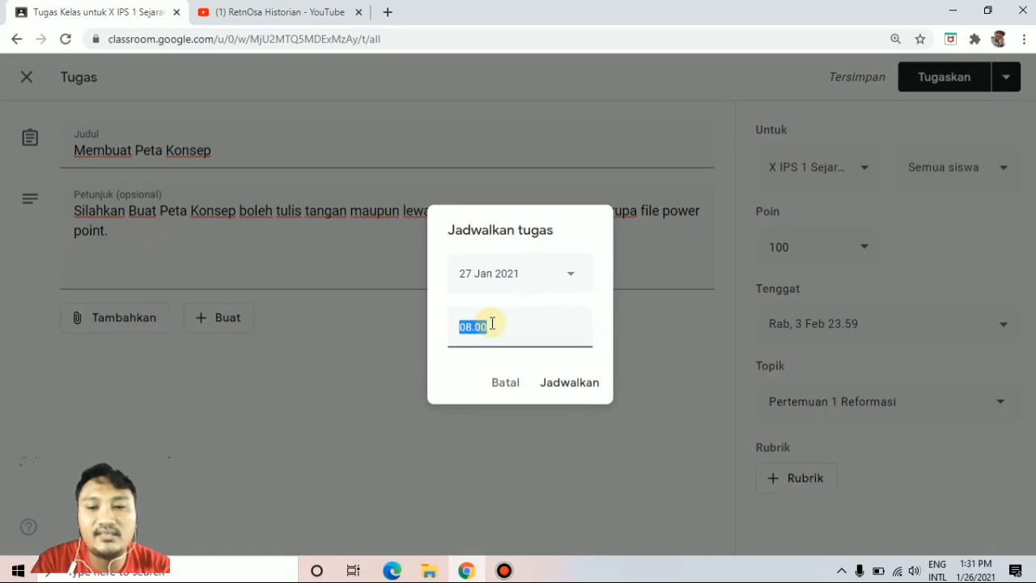
{"action": "type", "text": "087"}
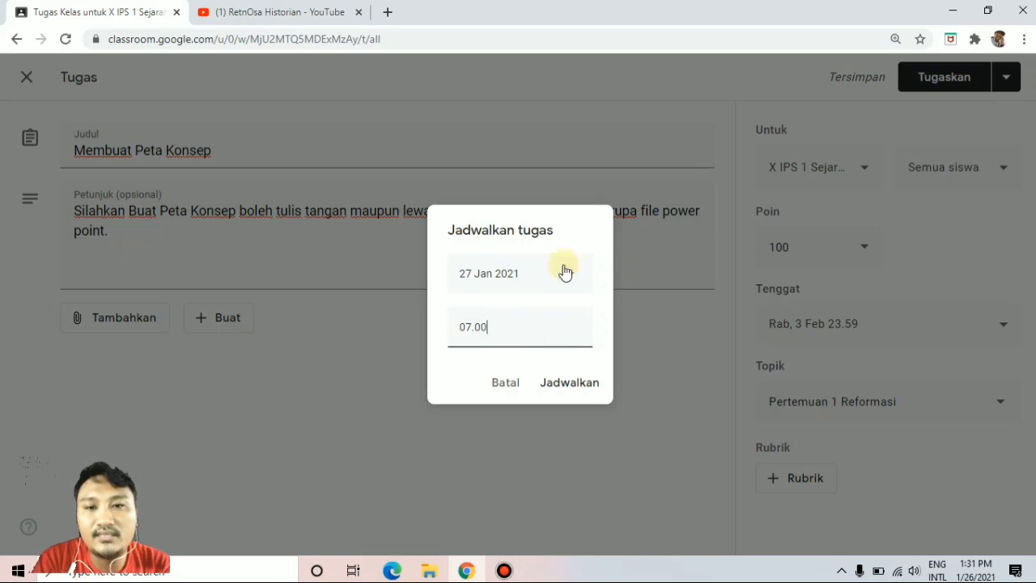
{"action": "left_click", "coordinate": [553, 383]}
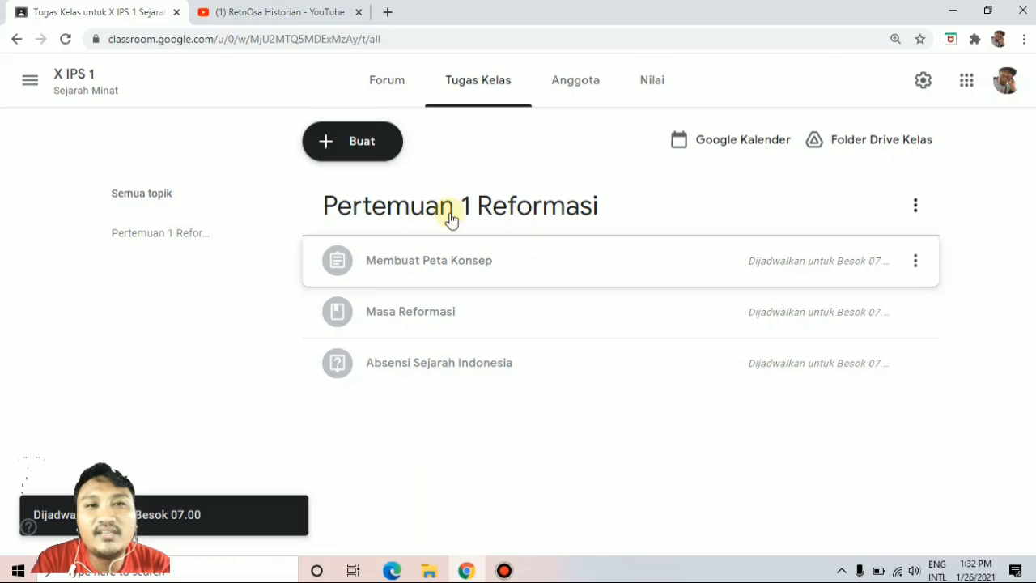
{"action": "left_click", "coordinate": [375, 154]}
{"action": "left_click", "coordinate": [386, 233]}
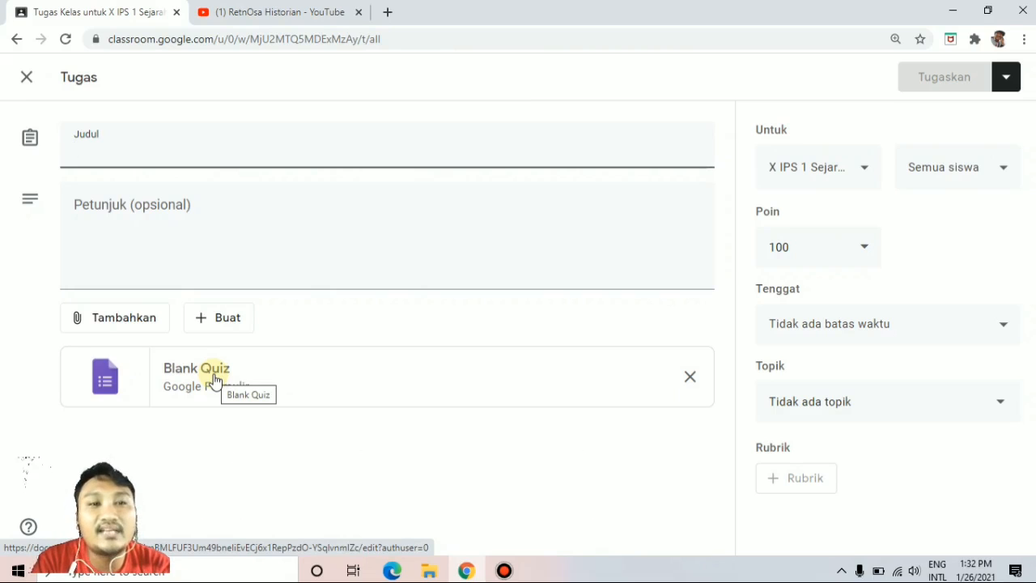
{"action": "left_click", "coordinate": [27, 79]}
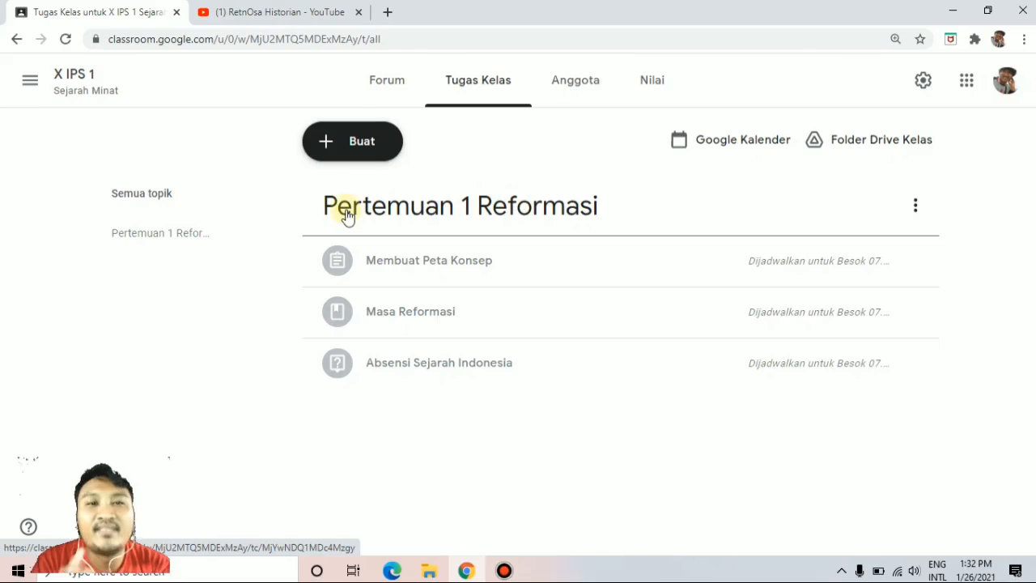
Add a new topic named "Pertemuan 2 Kebijakan Masa Reformasi" to the classwork.
{"action": "left_click", "coordinate": [357, 149]}
{"action": "left_click", "coordinate": [362, 415]}
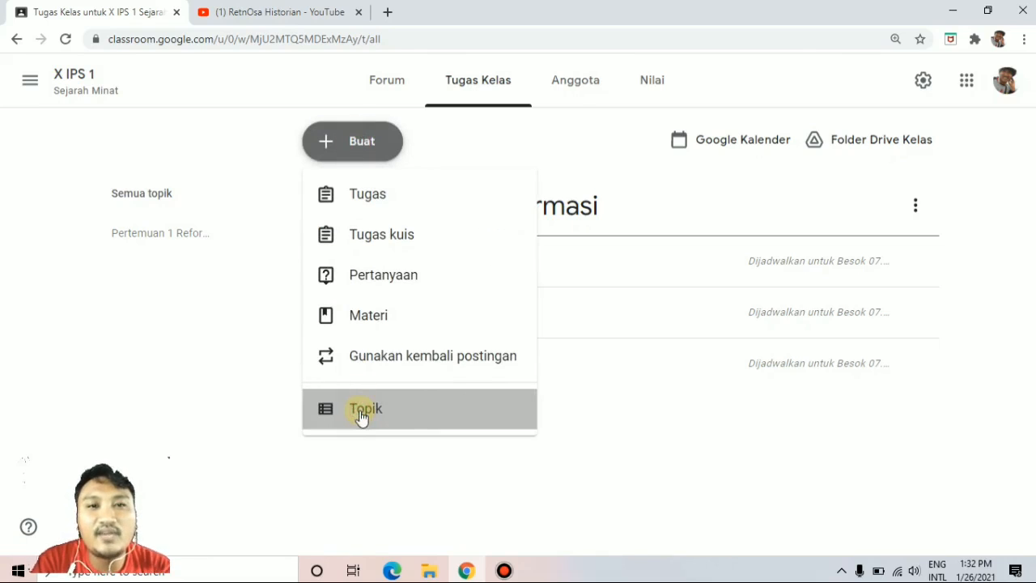
{"action": "type", "text": "Pertemuan "}
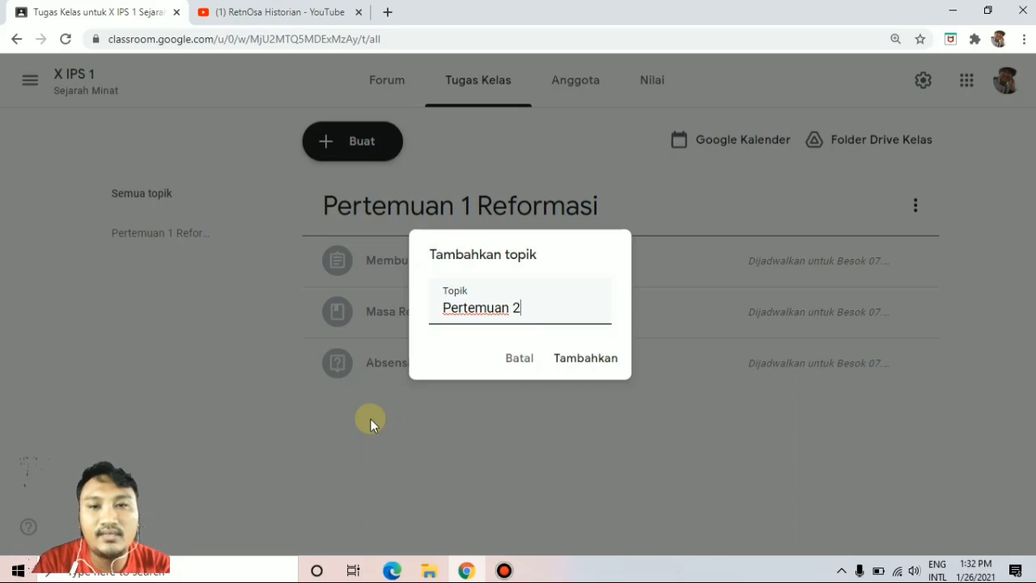
{"action": "type", "text": "2 Kebijak"}
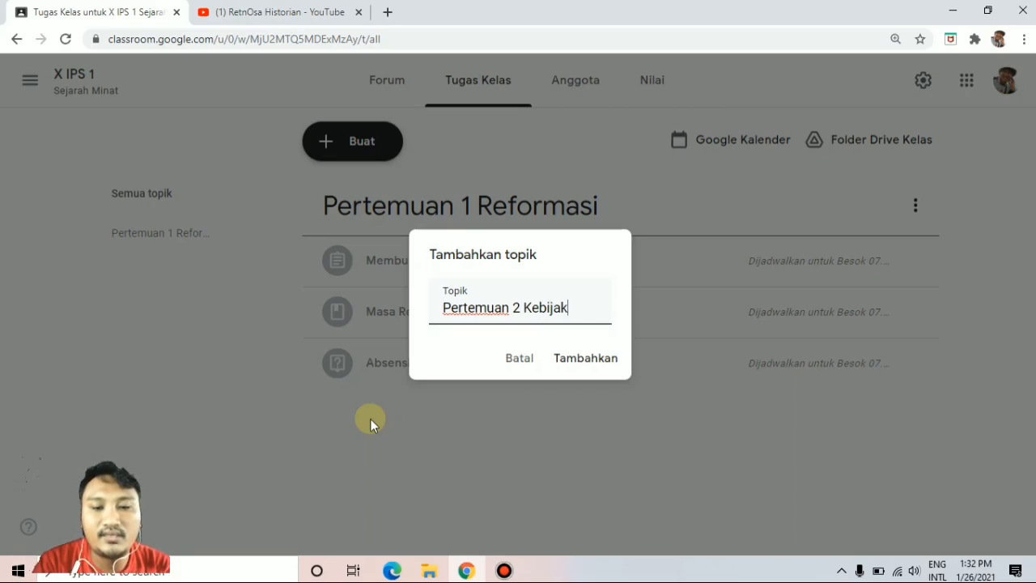
{"action": "type", "text": "an Masa Reformasi"}
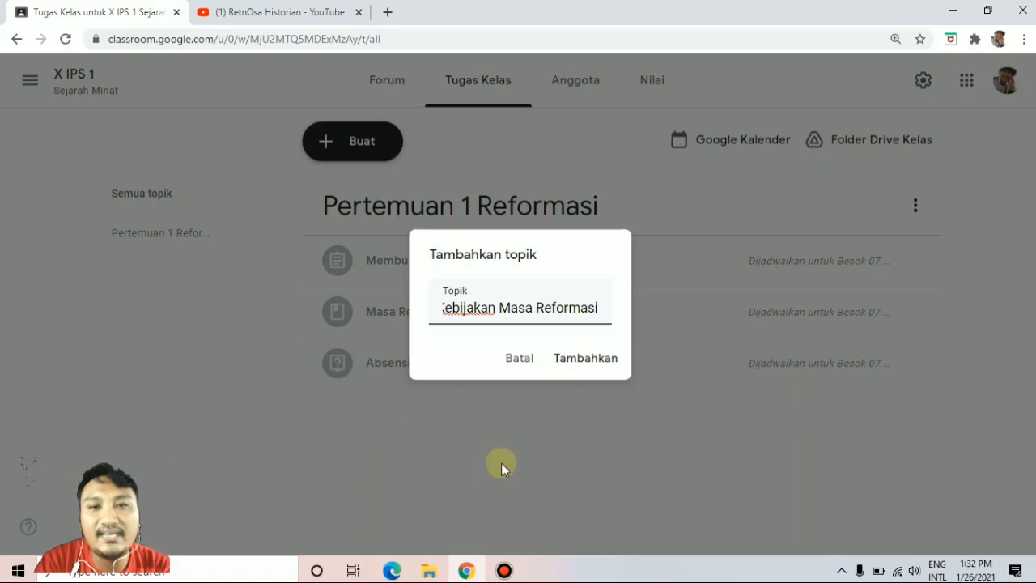
{"action": "left_click", "coordinate": [581, 365]}
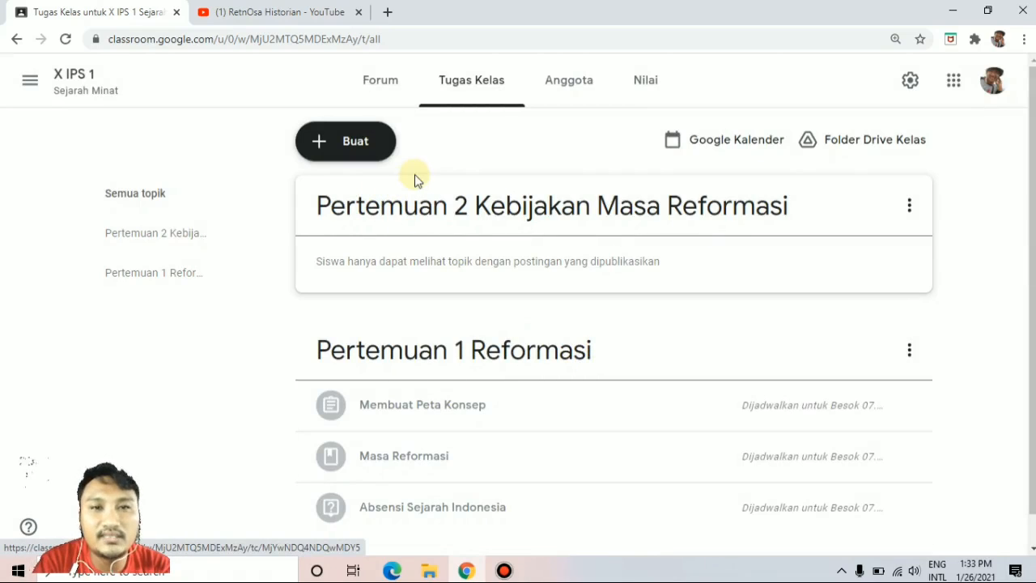
Create a new question (Pertanyaan) titled "Absensi Sejarah Indonesia".
{"action": "left_click", "coordinate": [364, 149]}
{"action": "left_click", "coordinate": [374, 285]}
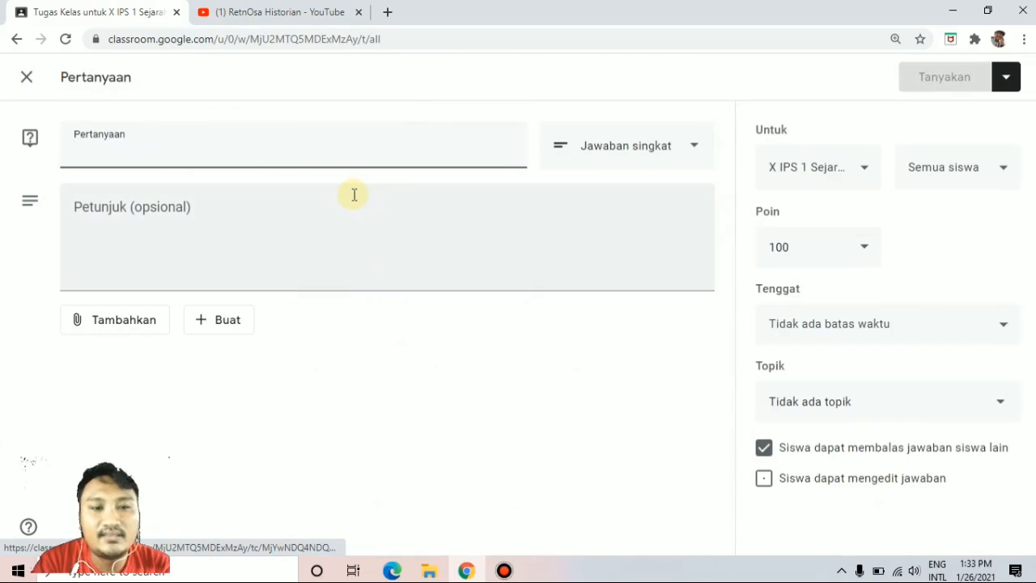
{"action": "type", "text": "Absens"}
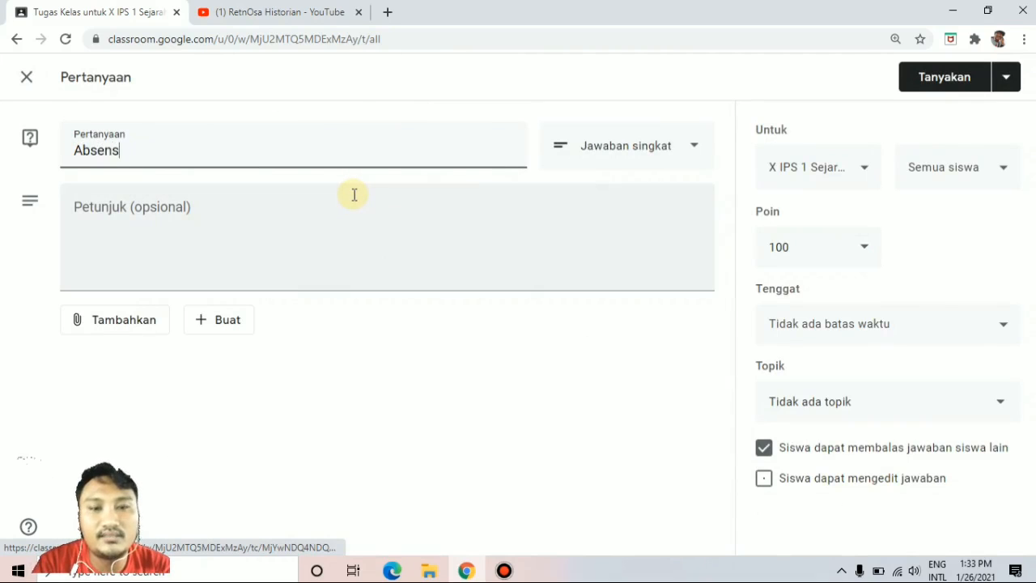
{"action": "type", "text": "i Sej"}
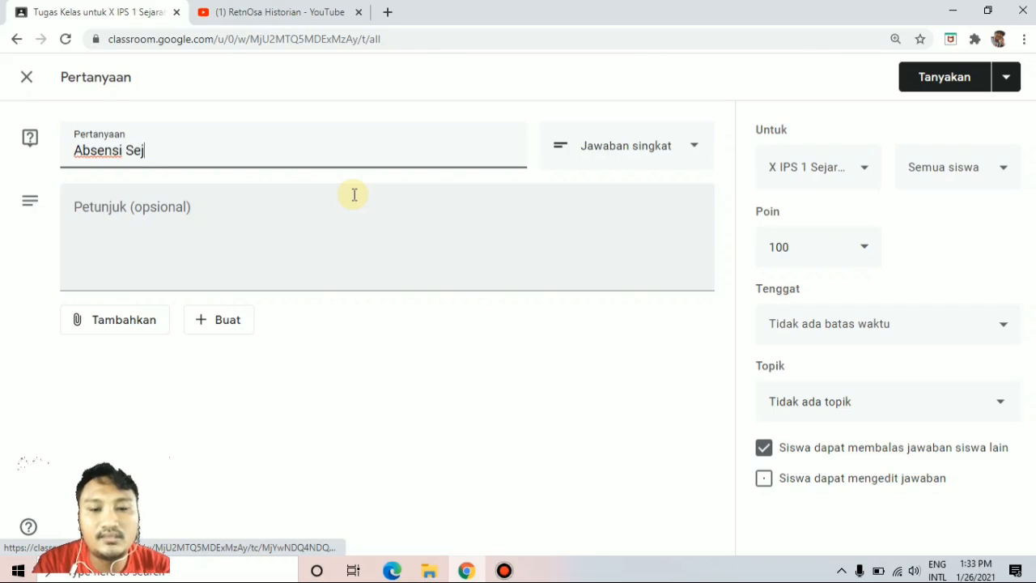
{"action": "type", "text": "arah Indonnesia"}
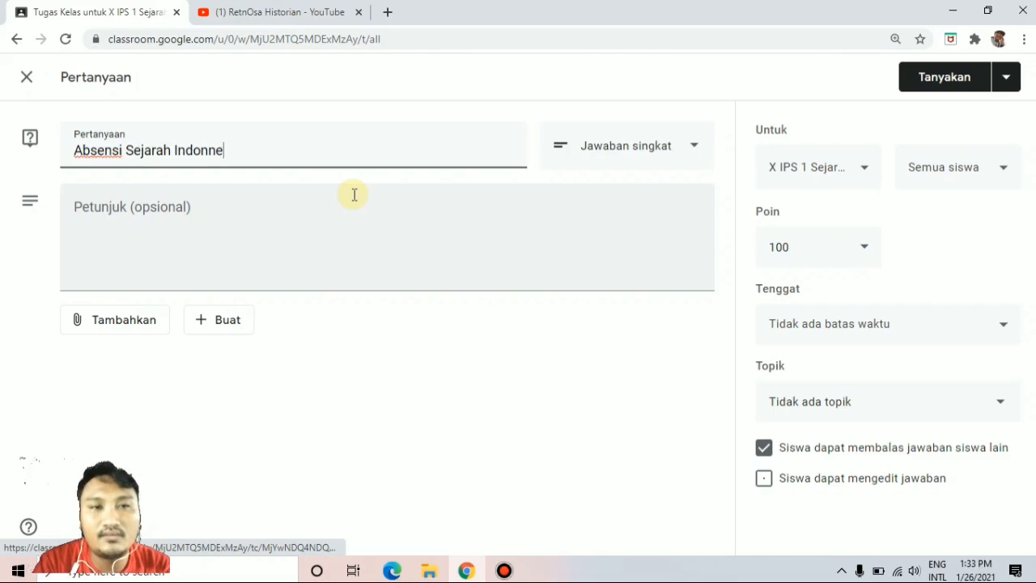
{"action": "key", "text": "Left"}
{"action": "key", "text": "Left"}
{"action": "key", "text": "BackSpace"}
{"action": "key", "text": "Right"}
{"action": "key", "text": "Right"}
{"action": "key", "text": "Right"}
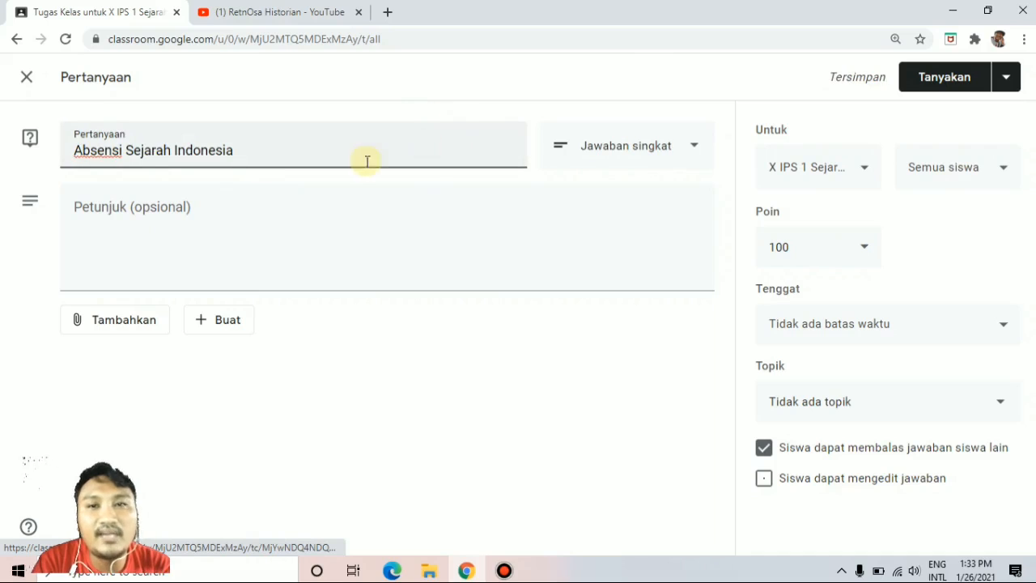
Enter "Silahkan pilih salah satu dengan jujur!" as the instructions of the attendance question.
{"action": "left_click", "coordinate": [294, 233]}
{"action": "type", "text": "Silahkan"}
{"action": "type", "text": "pilih salah s"}
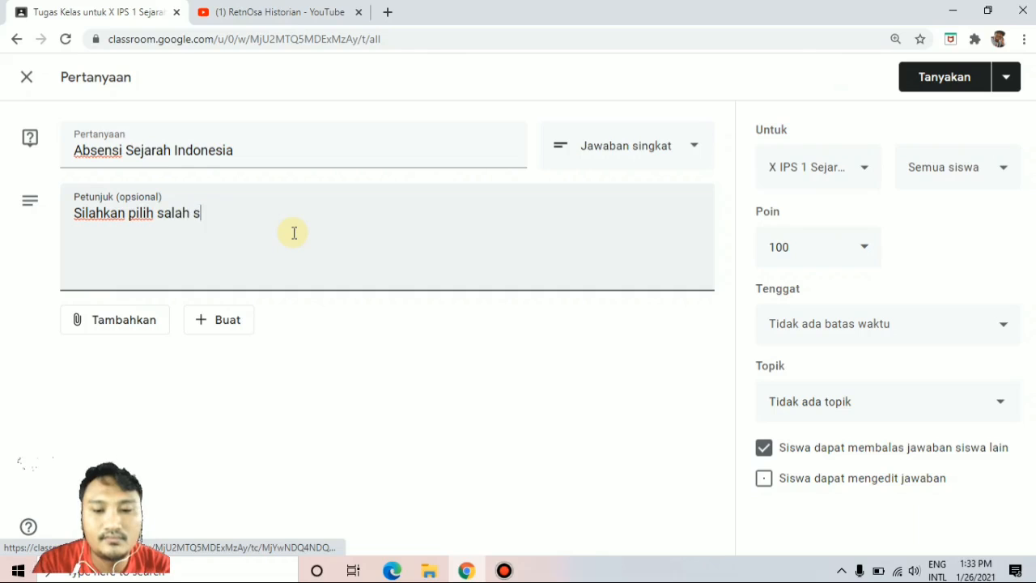
{"action": "type", "text": "atu dengan j"}
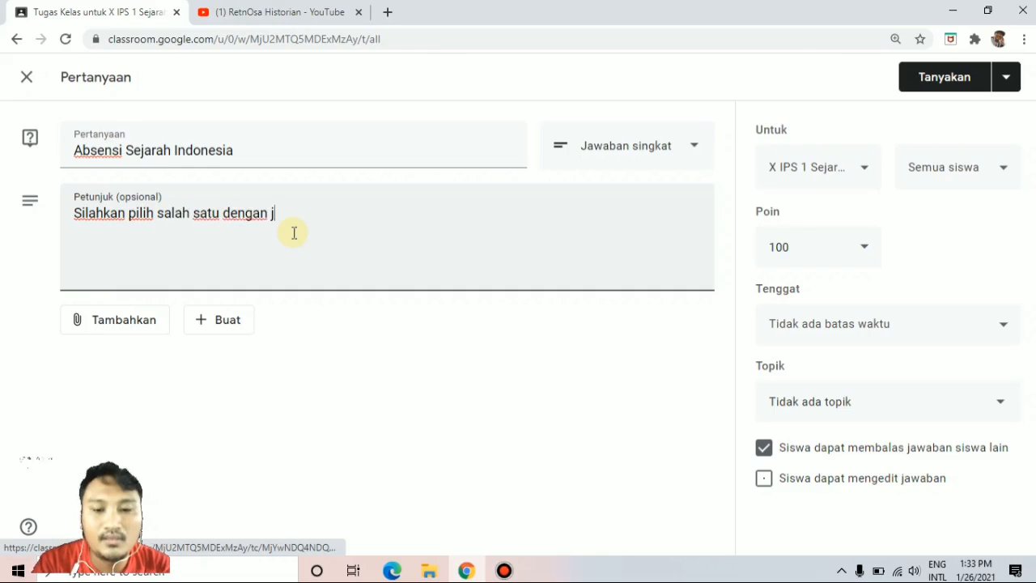
{"action": "type", "text": "ujur!"}
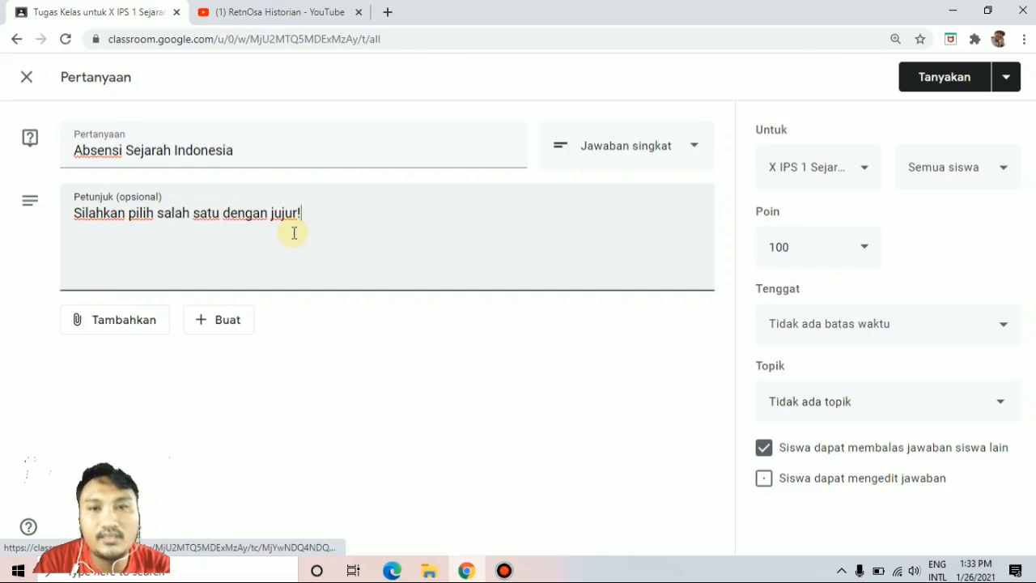
Make the question multiple choice (Pilihan ganda) with the answer options Hadir, Izin and Sakit.
{"action": "left_click", "coordinate": [639, 156]}
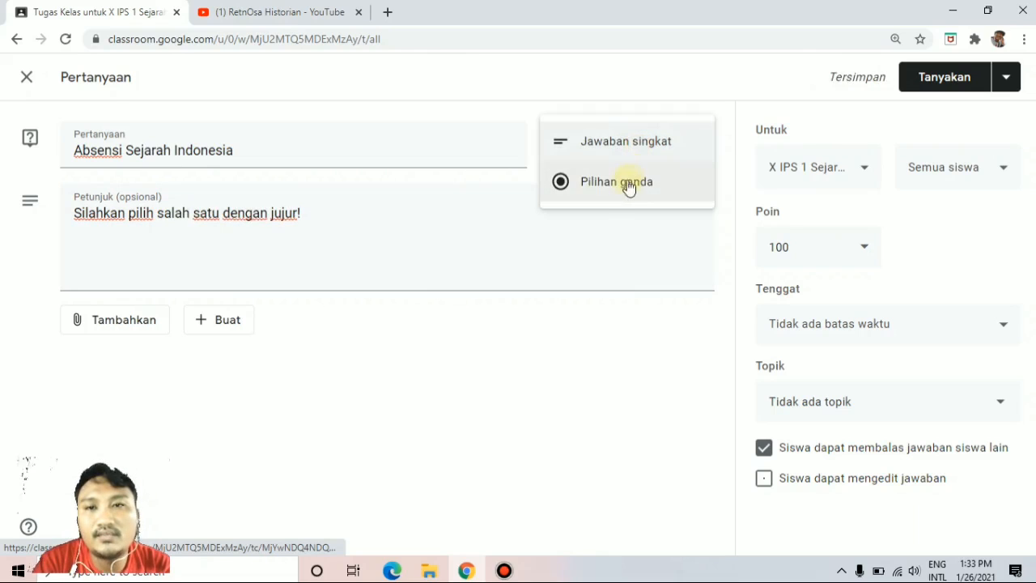
{"action": "left_click", "coordinate": [625, 187]}
{"action": "left_click", "coordinate": [198, 316]}
{"action": "type", "text": "Hadir"}
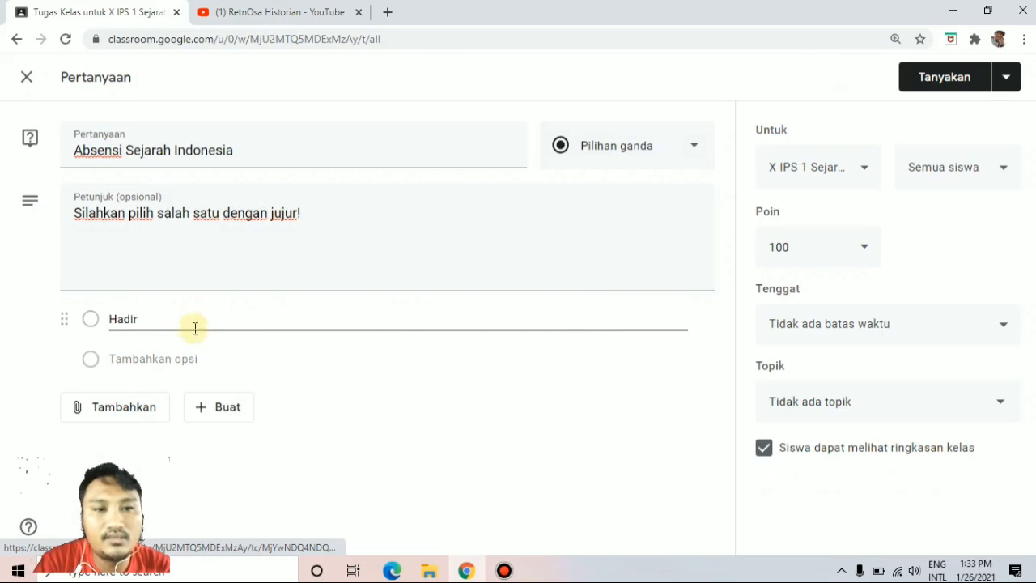
{"action": "left_click", "coordinate": [187, 359]}
{"action": "type", "text": "Izin"}
{"action": "left_click", "coordinate": [162, 408]}
{"action": "type", "text": "Sakit"}
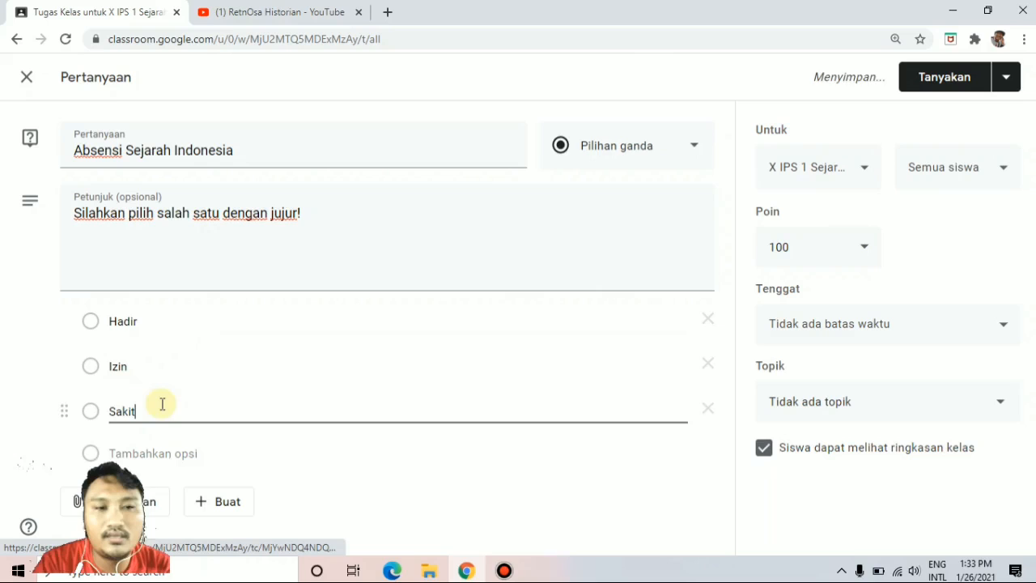
Set the question to ungraded (Tidak dinilai) with a due date of 4 Feb 2021 at 08.30.
{"action": "left_click", "coordinate": [860, 257]}
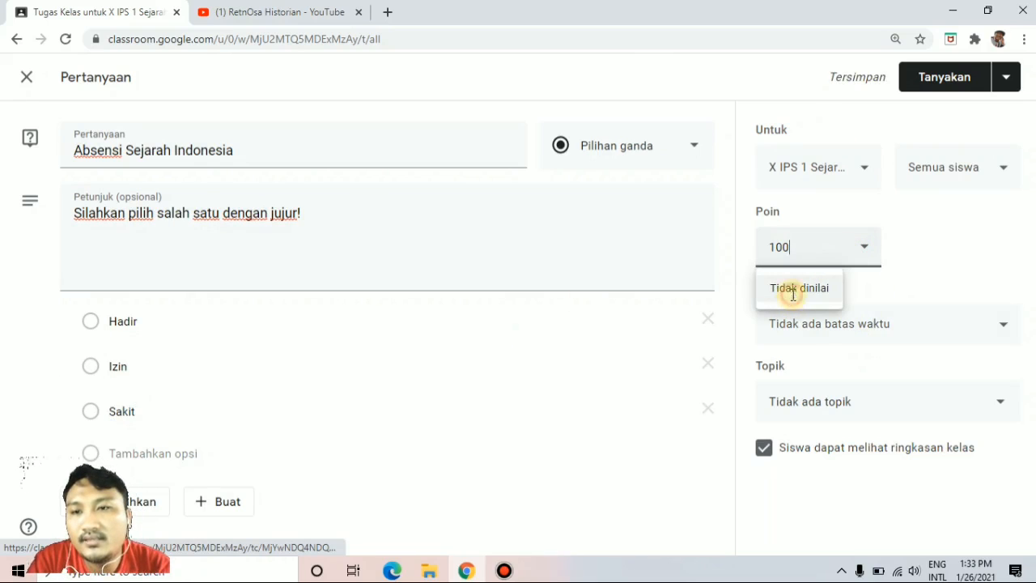
{"action": "left_click", "coordinate": [795, 292]}
{"action": "left_click", "coordinate": [841, 319]}
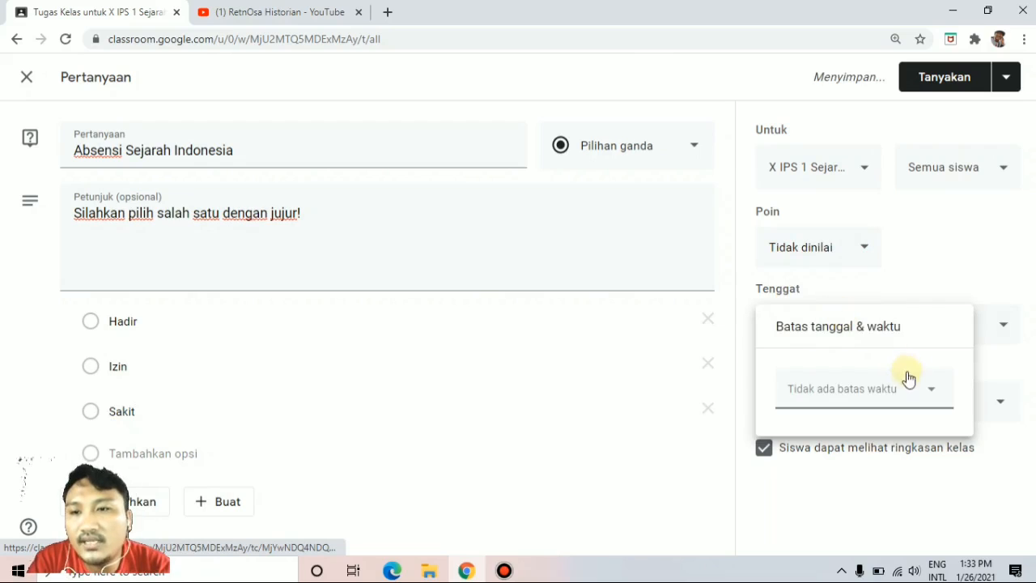
{"action": "left_click", "coordinate": [902, 393]}
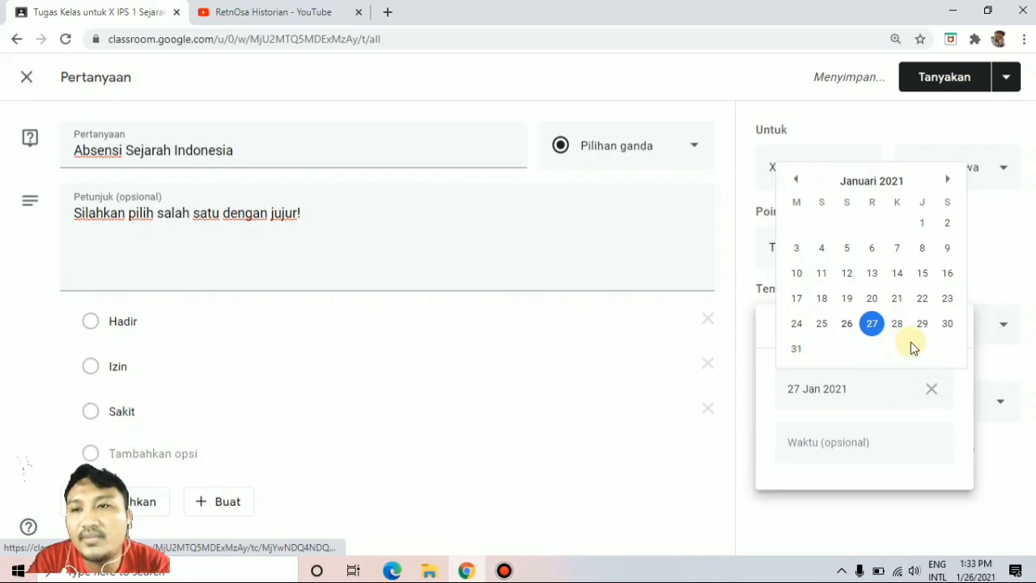
{"action": "left_click", "coordinate": [947, 180]}
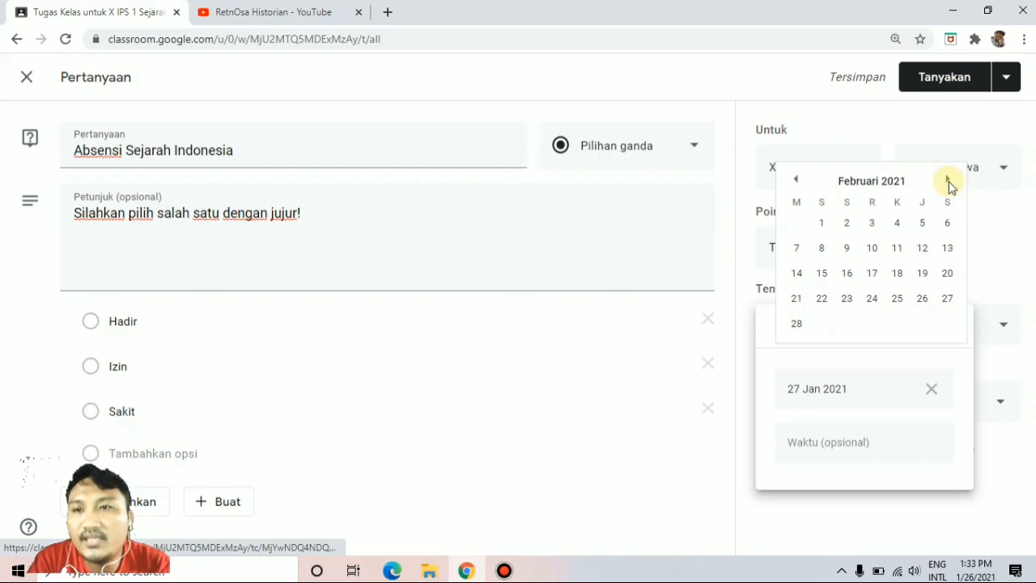
{"action": "left_click", "coordinate": [897, 222]}
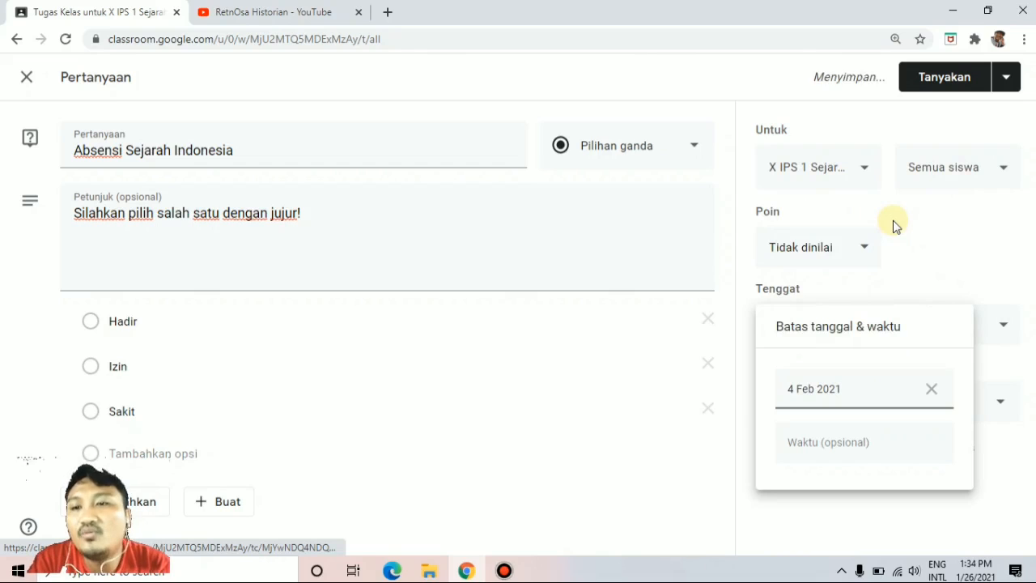
{"action": "left_click", "coordinate": [863, 444]}
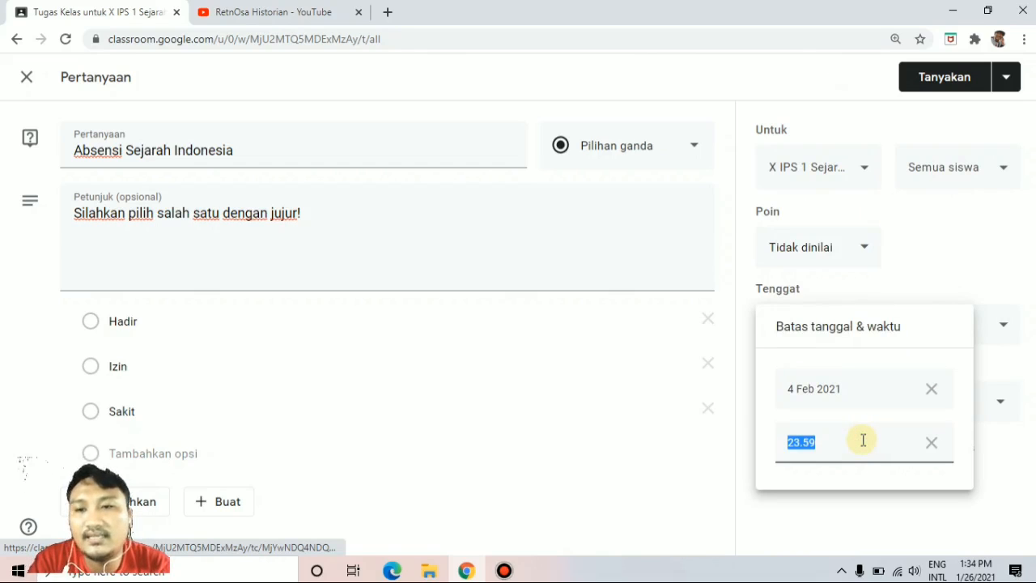
{"action": "type", "text": "08.30"}
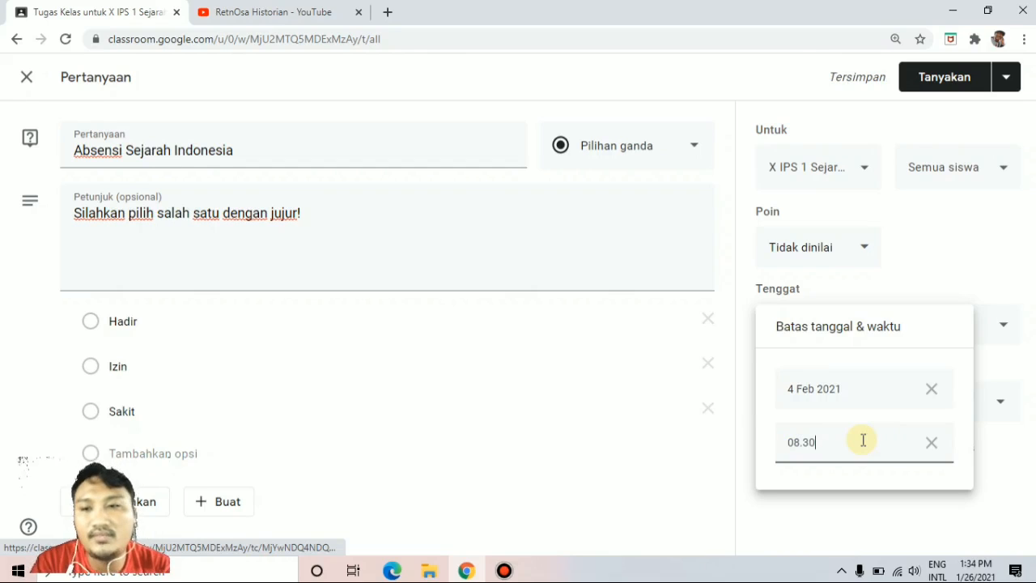
{"action": "left_click", "coordinate": [833, 524]}
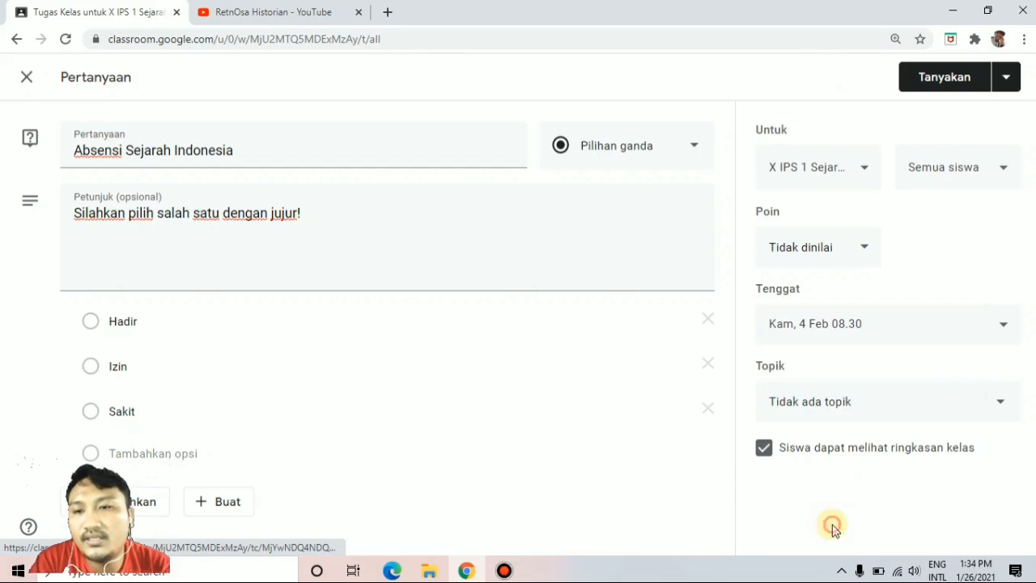
{"action": "left_click", "coordinate": [957, 332]}
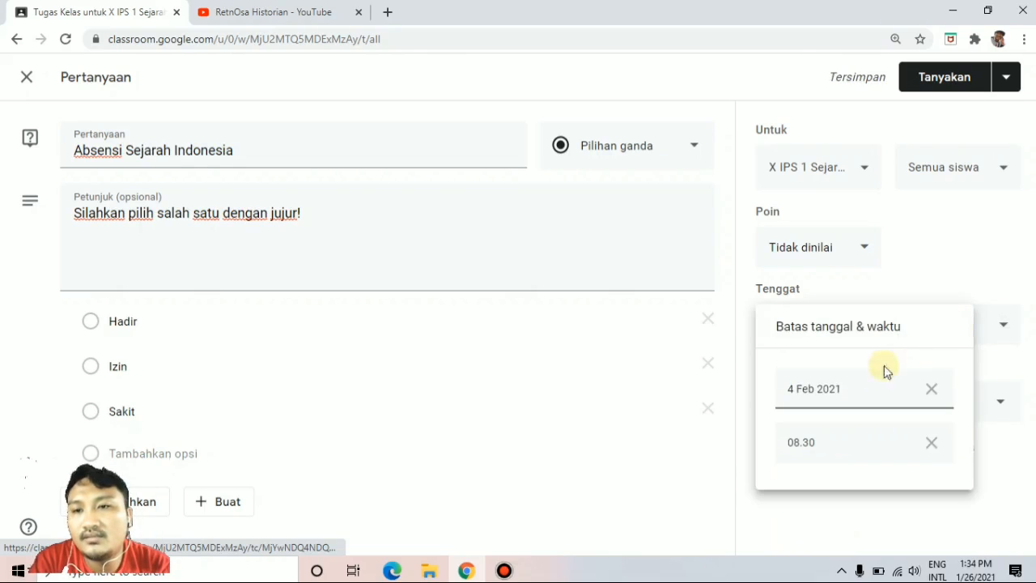
{"action": "left_click", "coordinate": [861, 512]}
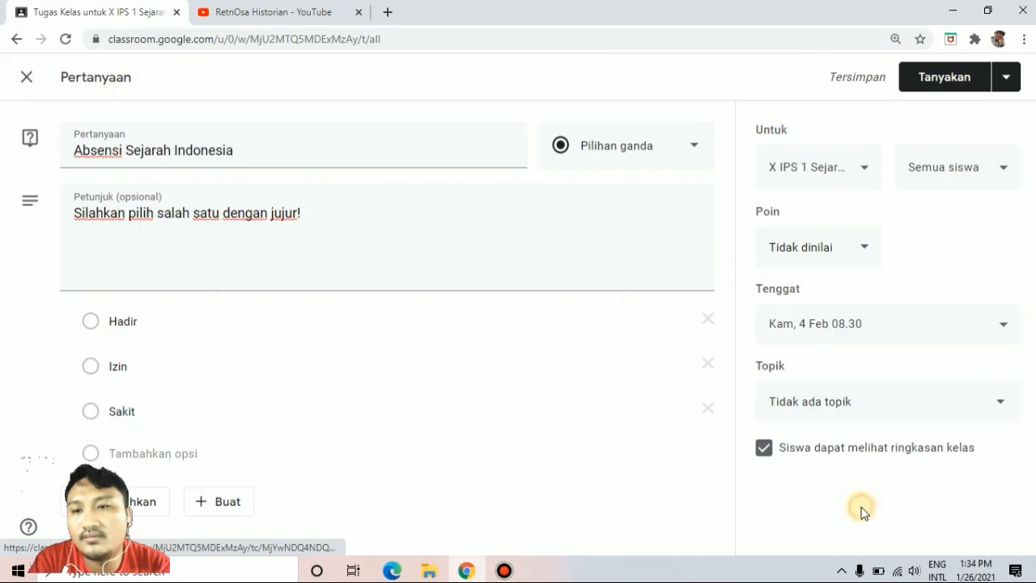
Assign the question to the topic "Pertemuan 2 Kebijakan Masa Reformasi" and post it immediately.
{"action": "left_click", "coordinate": [923, 407]}
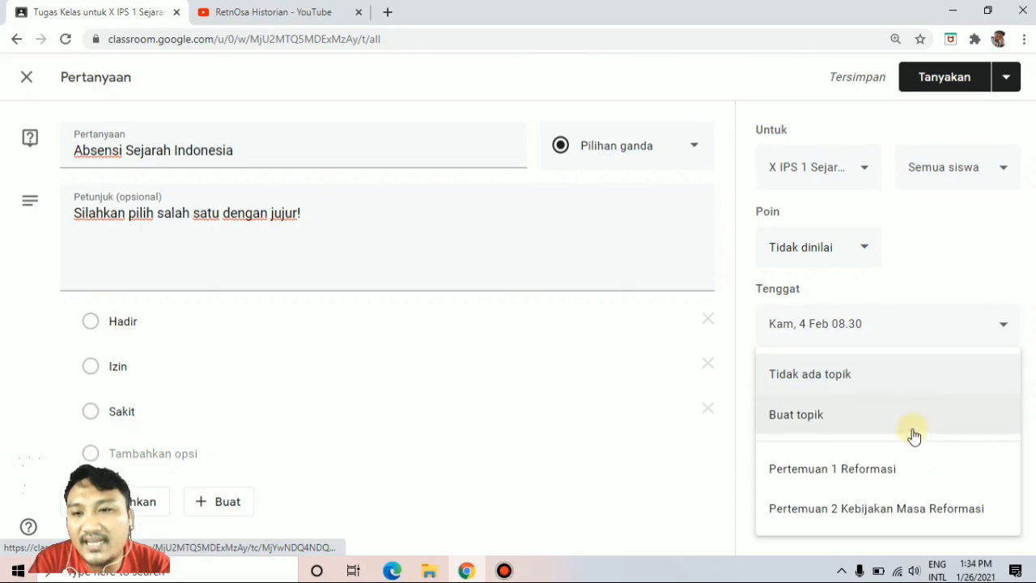
{"action": "left_click", "coordinate": [829, 509]}
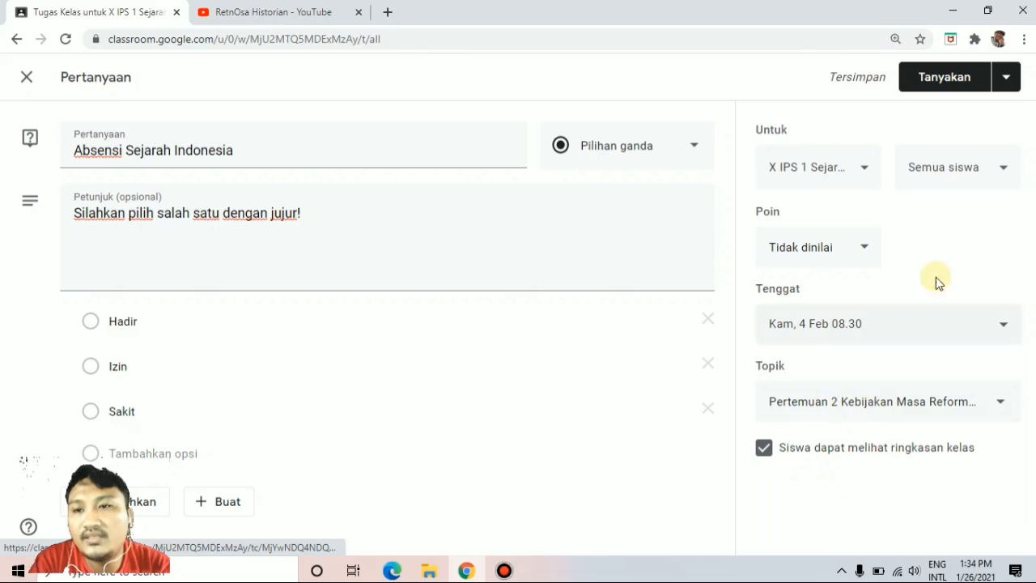
{"action": "left_click", "coordinate": [1005, 84]}
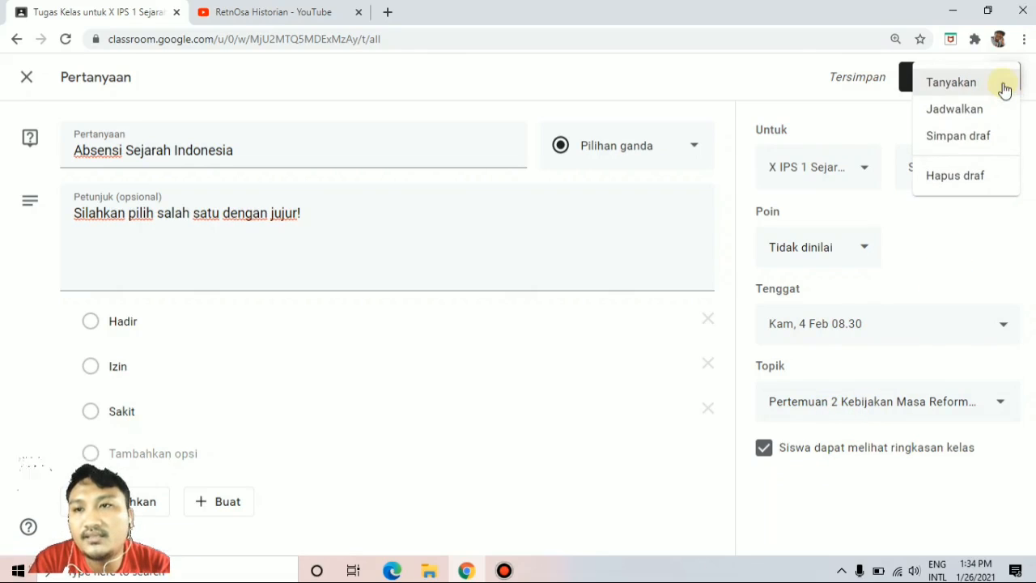
{"action": "left_click", "coordinate": [883, 107]}
{"action": "left_click", "coordinate": [936, 80]}
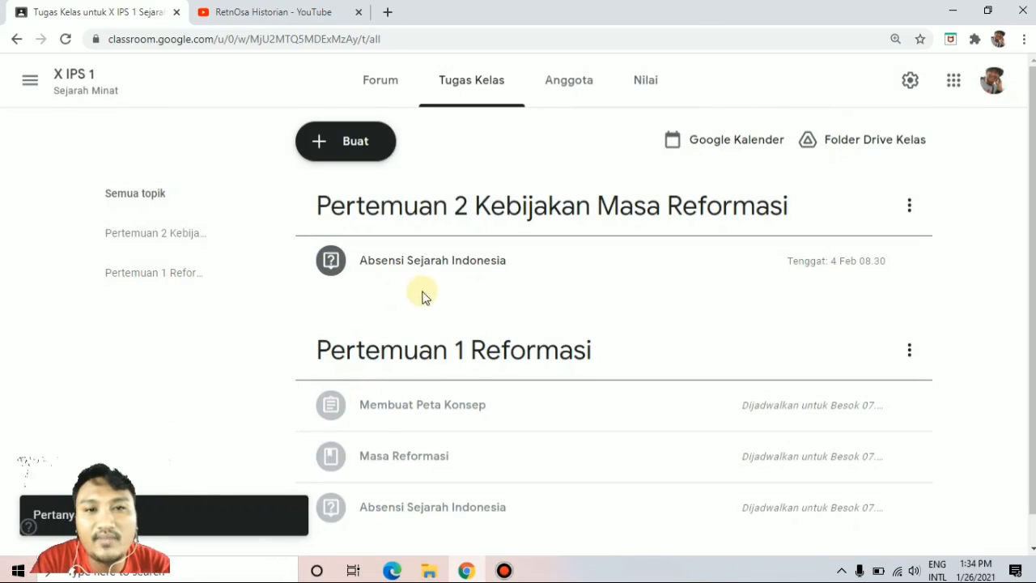
Look over the topics of the current class, and open the classwork page of the XII IPS 1 class.
{"action": "scroll", "coordinate": [475, 331], "scroll_direction": "down", "scroll_amount": 1}
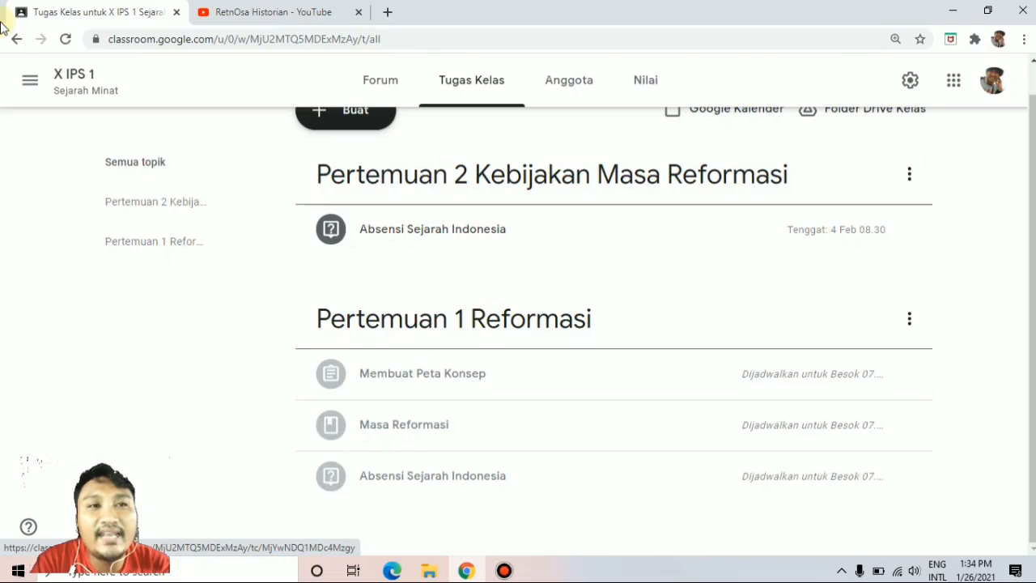
{"action": "left_click", "coordinate": [25, 82]}
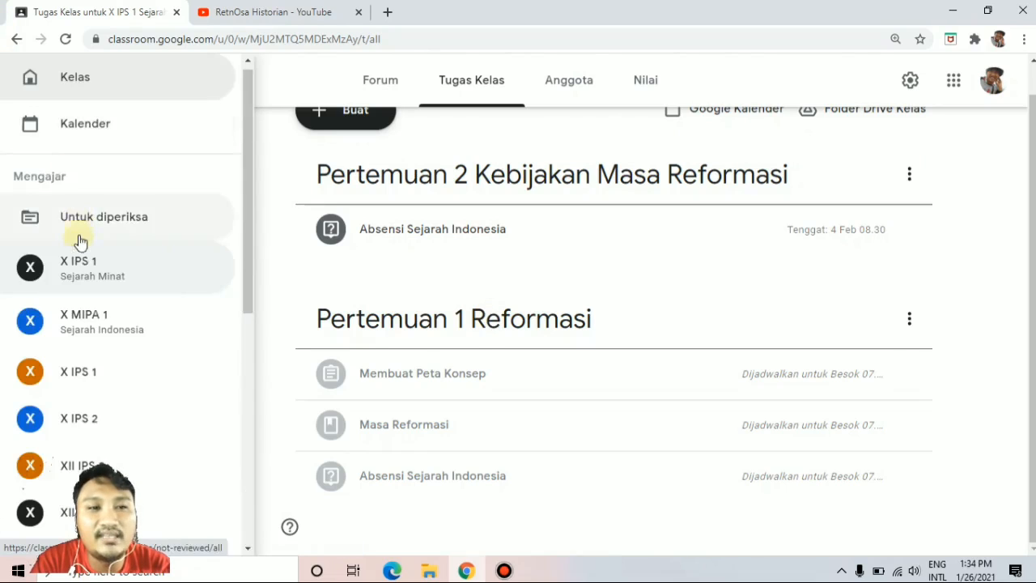
{"action": "scroll", "coordinate": [79, 256], "scroll_direction": "down", "scroll_amount": 4}
{"action": "scroll", "coordinate": [79, 255], "scroll_direction": "down", "scroll_amount": 3}
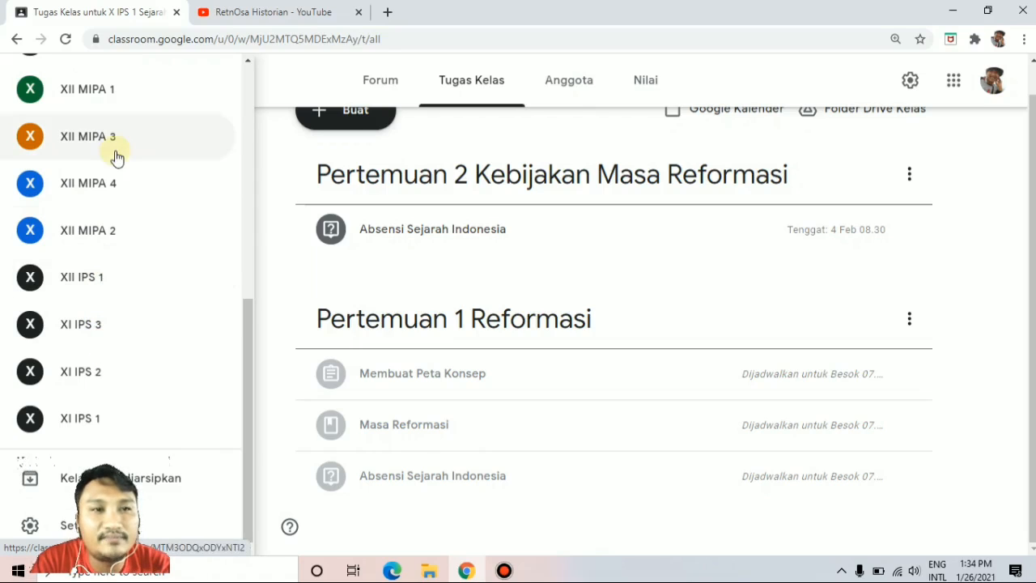
{"action": "left_click", "coordinate": [96, 267]}
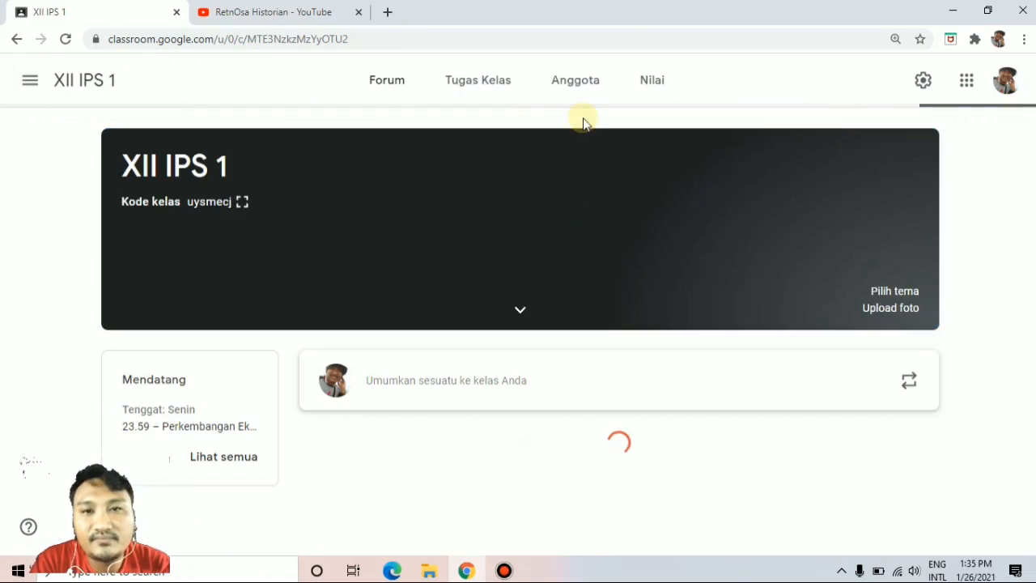
{"action": "left_click", "coordinate": [494, 84]}
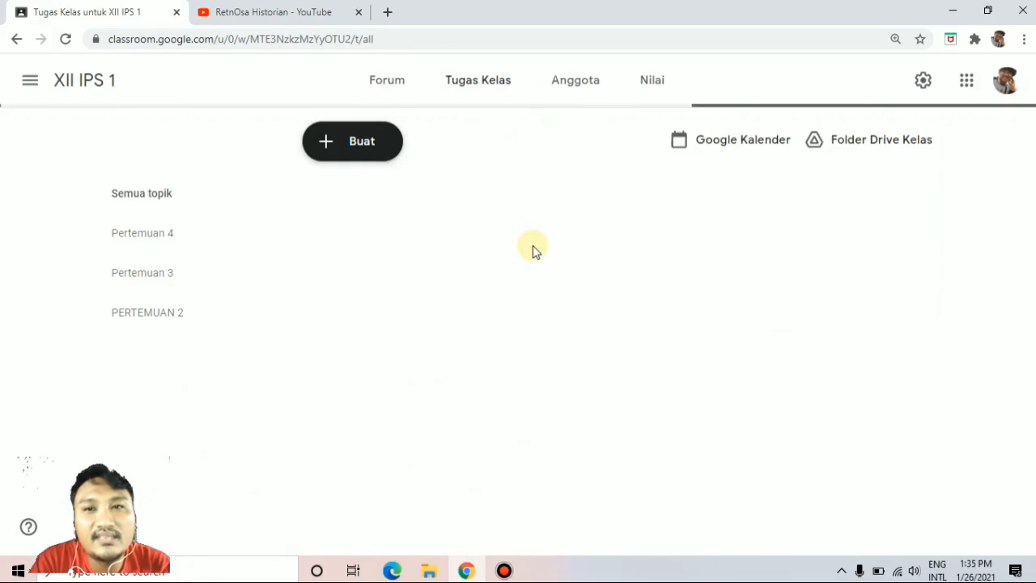
Look through the XII IPS 1 classwork items that have no topic, expanding the list to show the remaining ones.
{"action": "scroll", "coordinate": [558, 301], "scroll_direction": "down", "scroll_amount": 2}
{"action": "scroll", "coordinate": [559, 302], "scroll_direction": "up", "scroll_amount": 2}
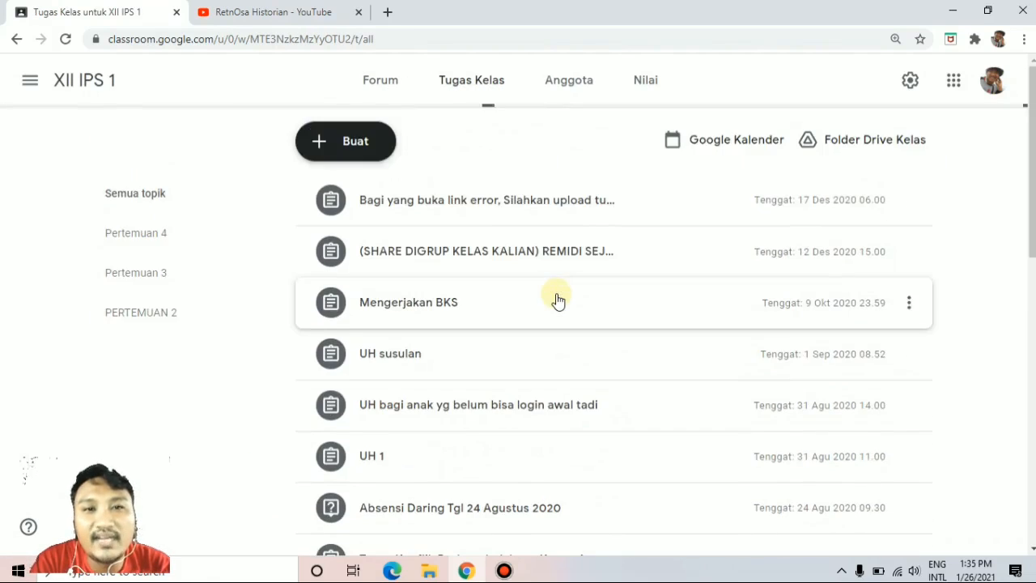
{"action": "scroll", "coordinate": [526, 255], "scroll_direction": "down", "scroll_amount": 4}
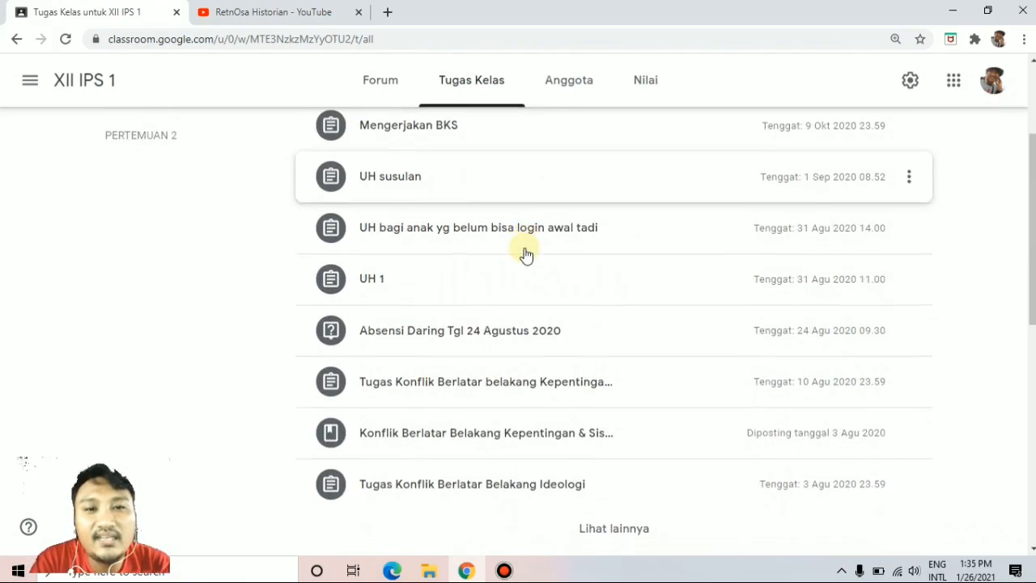
{"action": "scroll", "coordinate": [526, 254], "scroll_direction": "up", "scroll_amount": 4}
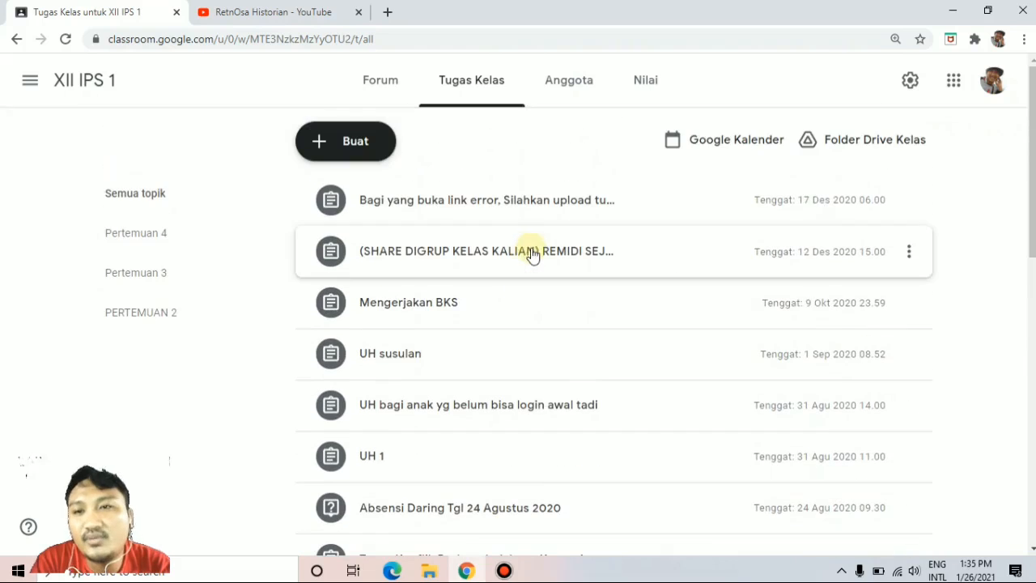
{"action": "scroll", "coordinate": [805, 283], "scroll_direction": "down", "scroll_amount": 5}
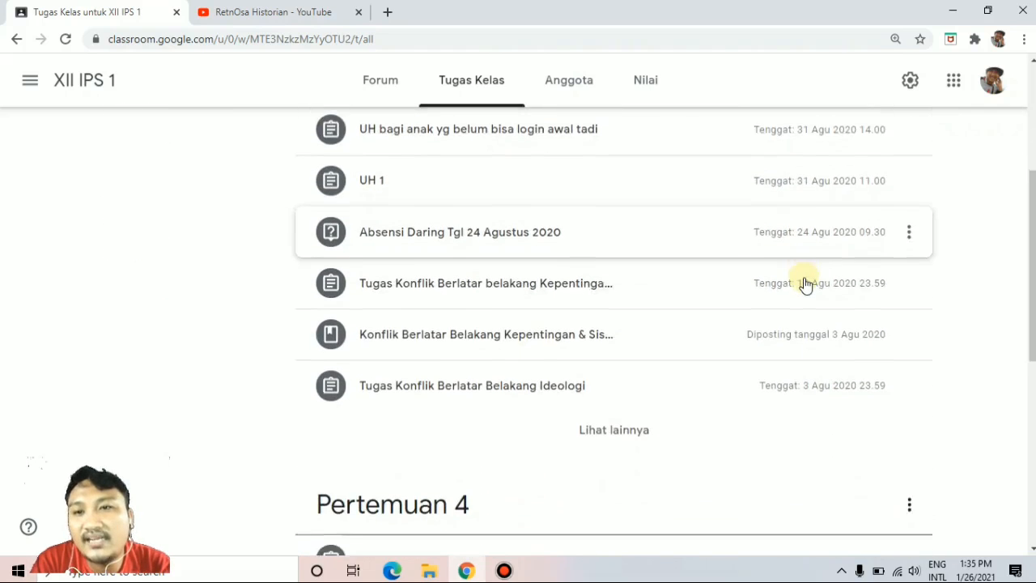
{"action": "left_click", "coordinate": [636, 390]}
{"action": "scroll", "coordinate": [718, 336], "scroll_direction": "down", "scroll_amount": 6}
{"action": "scroll", "coordinate": [721, 336], "scroll_direction": "down", "scroll_amount": 3}
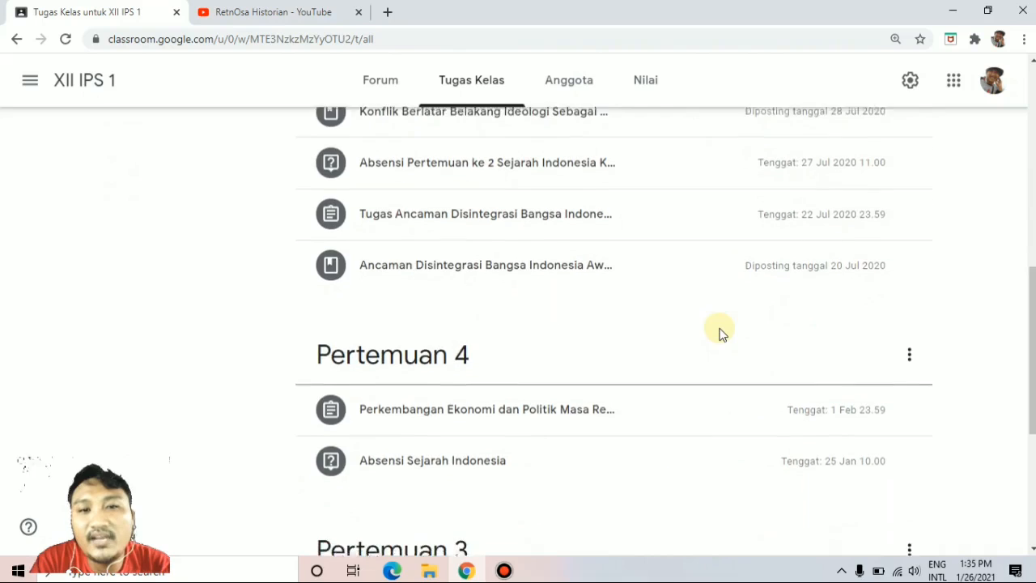
Examine how the XII IPS 1 items are grouped under the Pertemuan 4 and Pertemuan 3 topics compared with the ungrouped ones.
{"action": "scroll", "coordinate": [722, 335], "scroll_direction": "down", "scroll_amount": 3}
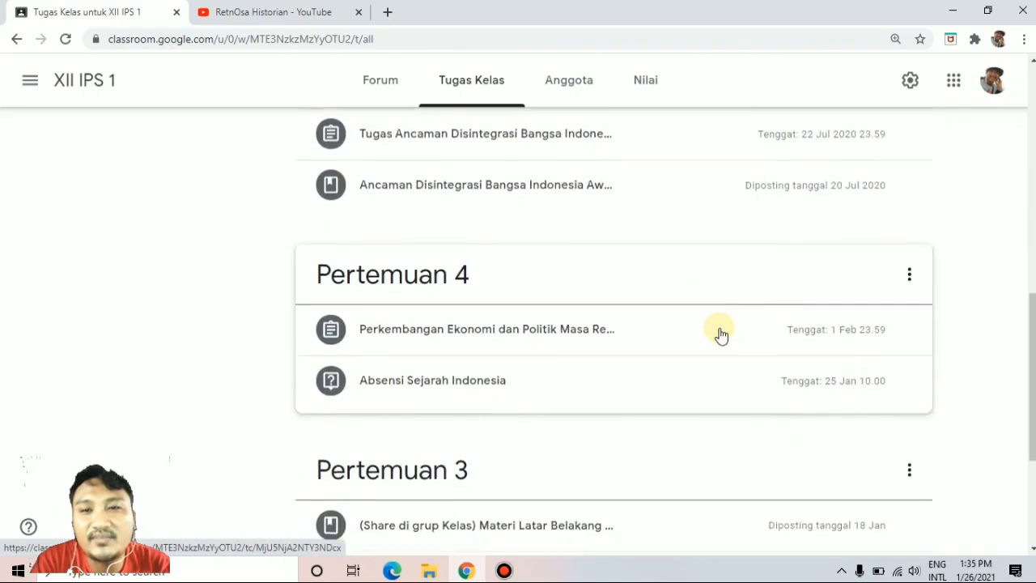
{"action": "scroll", "coordinate": [722, 335], "scroll_direction": "down", "scroll_amount": 2}
{"action": "scroll", "coordinate": [722, 336], "scroll_direction": "up", "scroll_amount": 1}
{"action": "scroll", "coordinate": [721, 335], "scroll_direction": "down", "scroll_amount": 1}
{"action": "scroll", "coordinate": [721, 335], "scroll_direction": "up", "scroll_amount": 1}
{"action": "scroll", "coordinate": [721, 335], "scroll_direction": "up", "scroll_amount": 1}
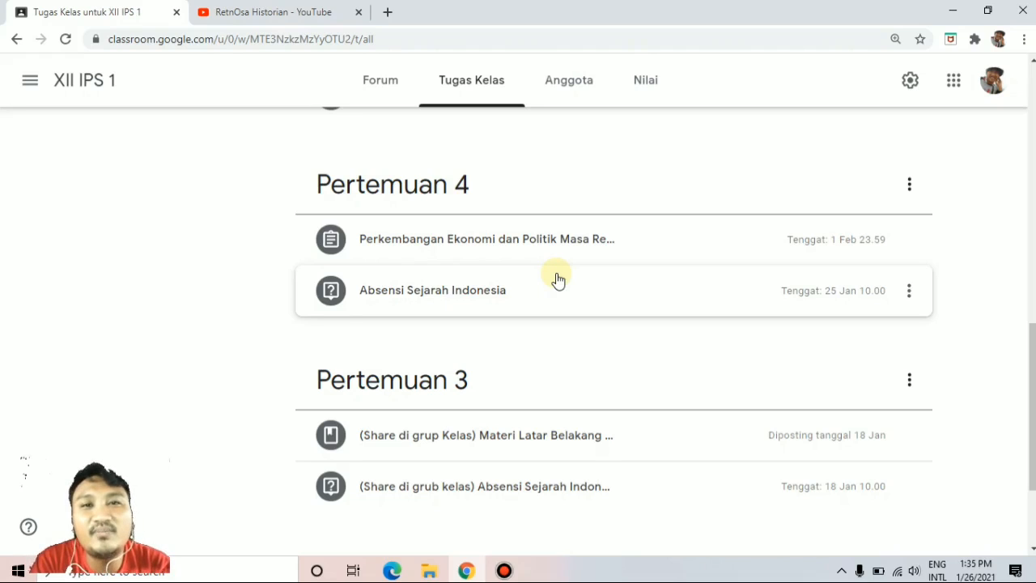
{"action": "scroll", "coordinate": [559, 280], "scroll_direction": "up", "scroll_amount": 1}
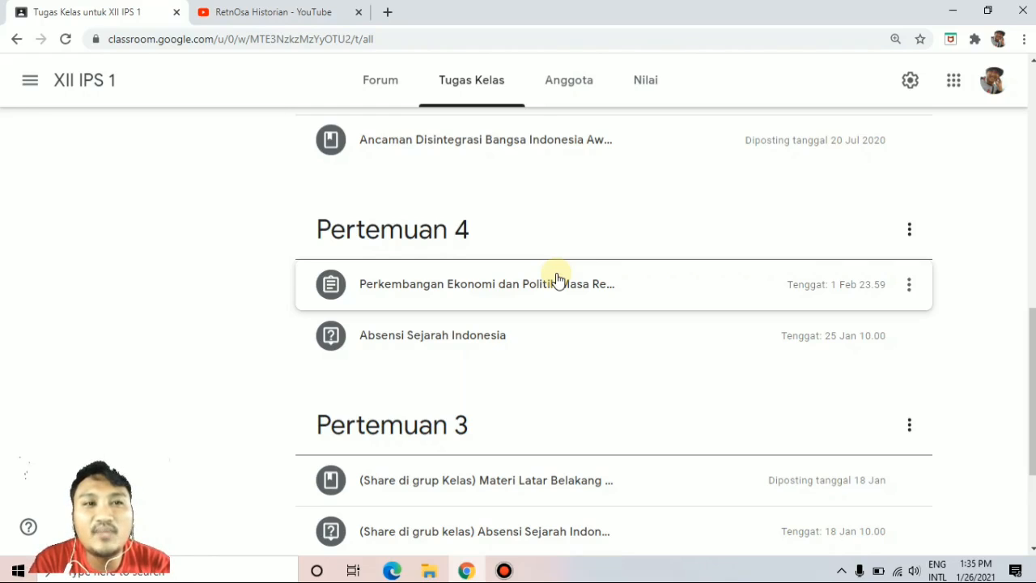
{"action": "scroll", "coordinate": [557, 279], "scroll_direction": "up", "scroll_amount": 1}
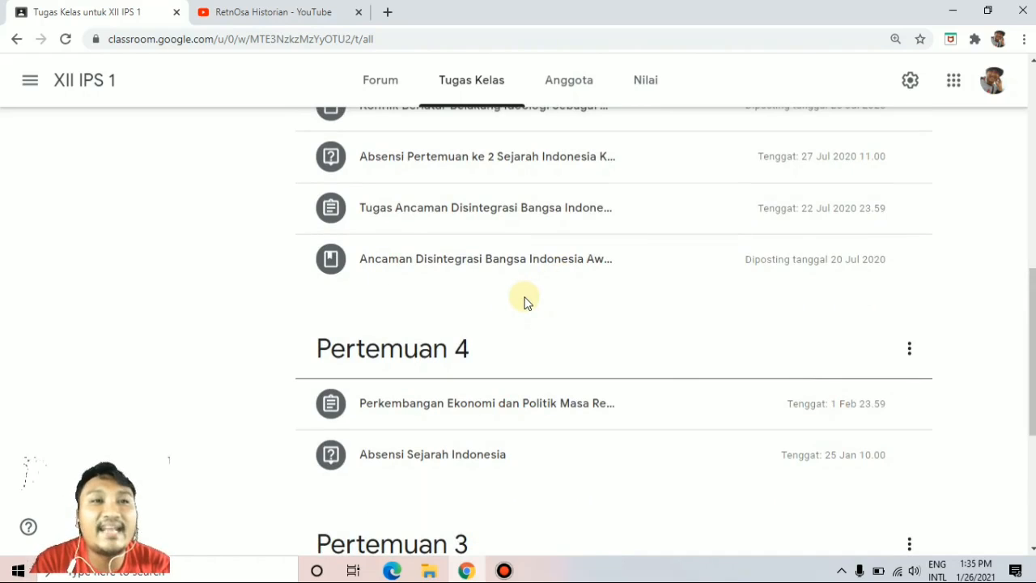
{"action": "scroll", "coordinate": [525, 301], "scroll_direction": "up", "scroll_amount": 8}
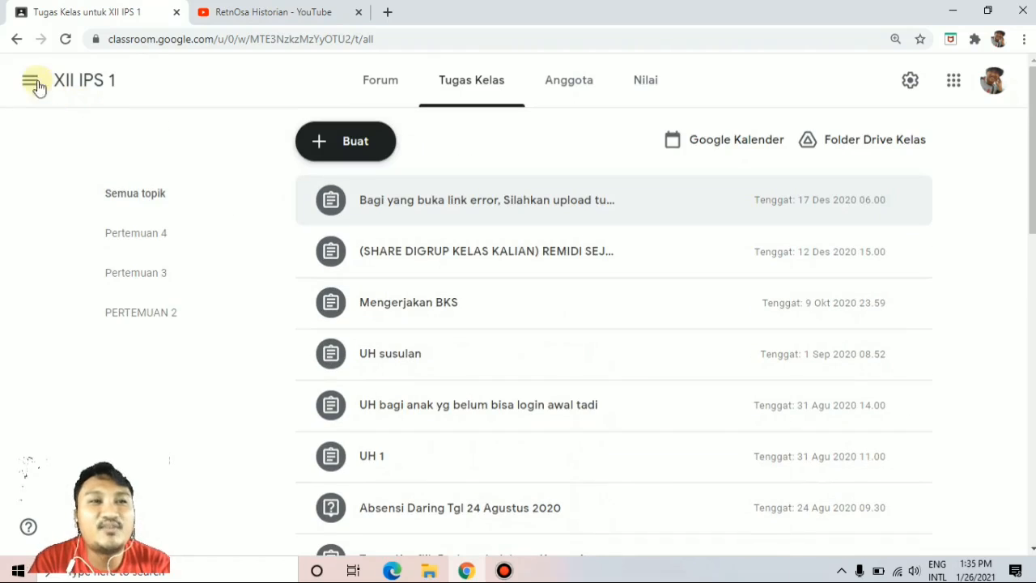
Return to the overview of all classes, and minimise the browser to show a refreshed desktop.
{"action": "left_click", "coordinate": [30, 81]}
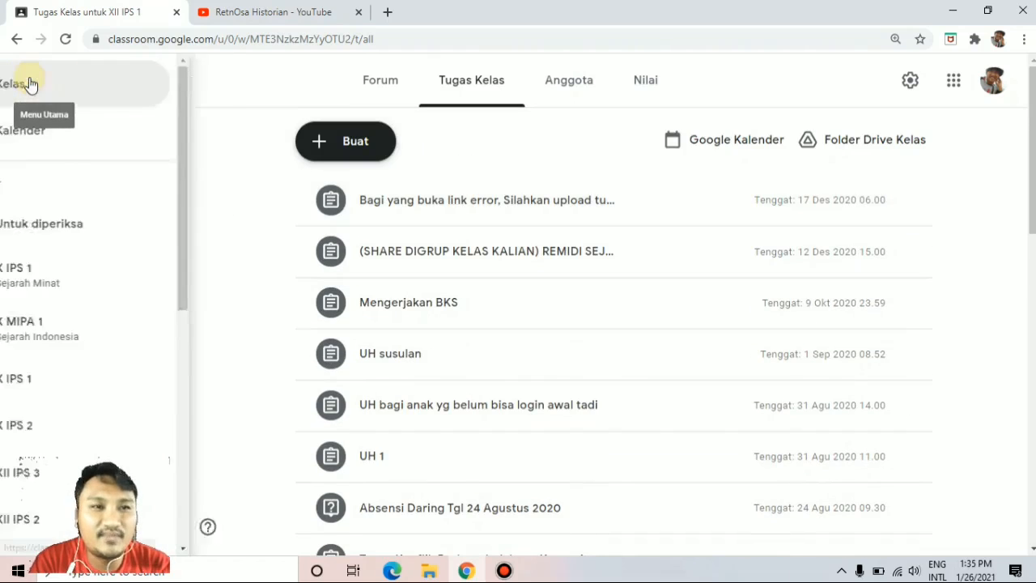
{"action": "left_click", "coordinate": [93, 85]}
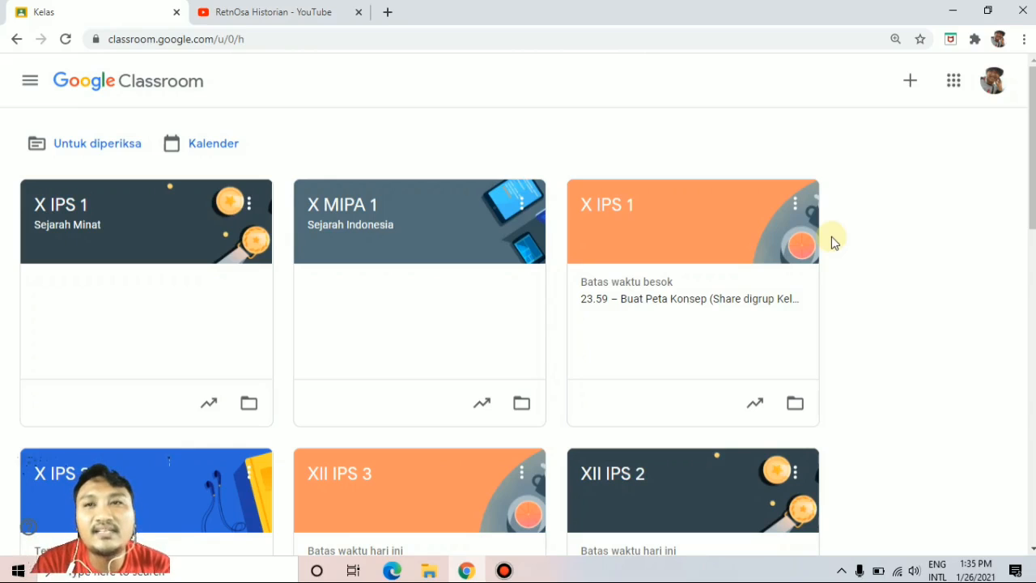
{"action": "left_click", "coordinate": [948, 11]}
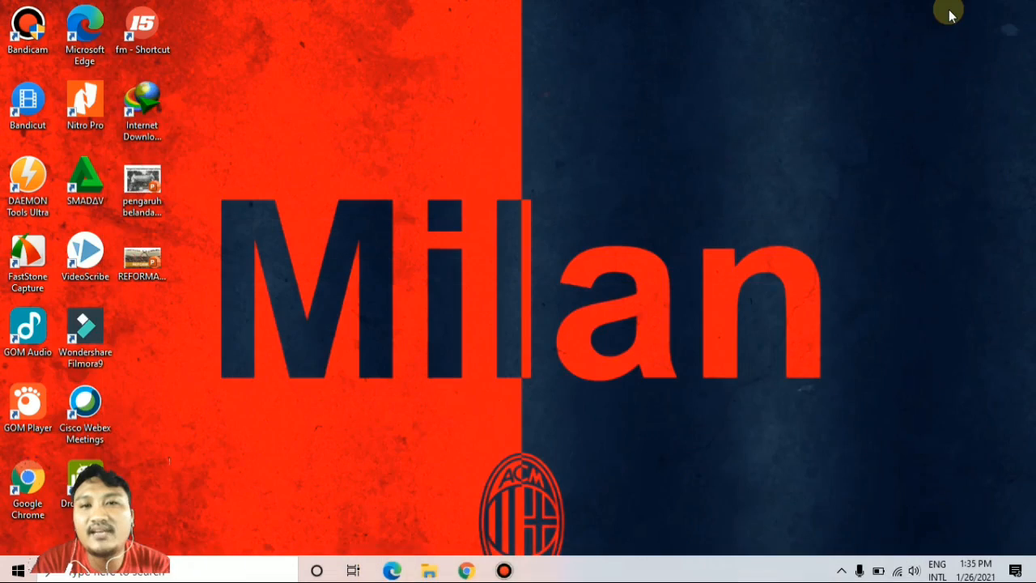
{"action": "right_click", "coordinate": [664, 197]}
{"action": "left_click", "coordinate": [693, 244]}
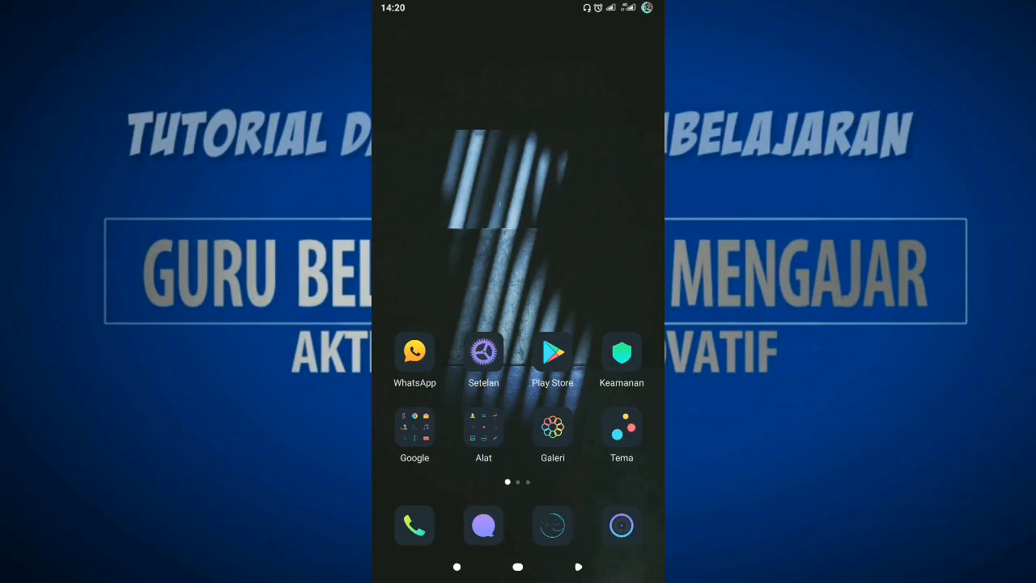
Open the Classroom app from the phone's Bisnis folder.
{"action": "scroll", "coordinate": [518, 283], "scroll_direction": "right", "scroll_amount": 3}
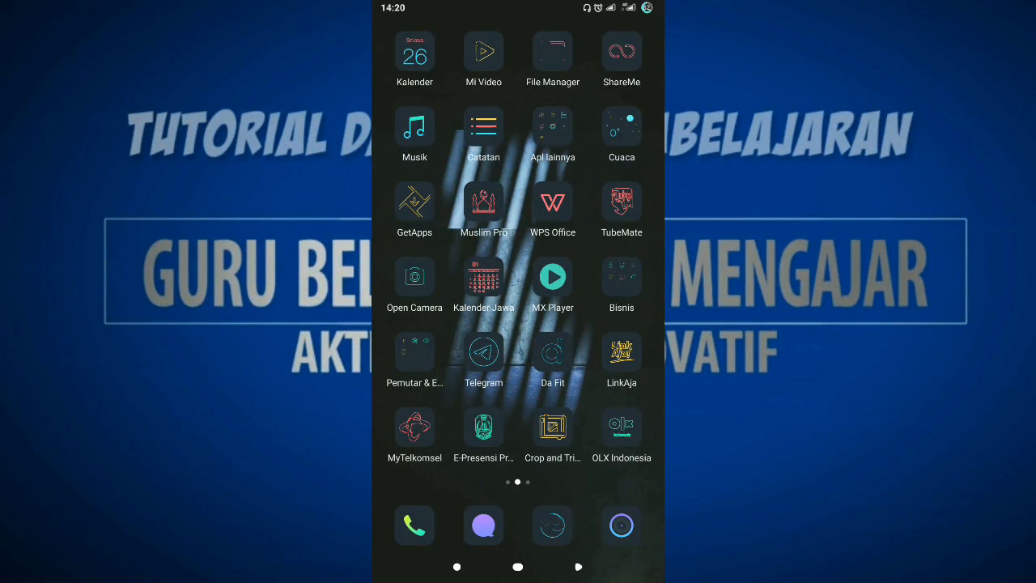
{"action": "scroll", "coordinate": [518, 247], "scroll_direction": "left", "scroll_amount": 1}
{"action": "left_click", "coordinate": [621, 277]}
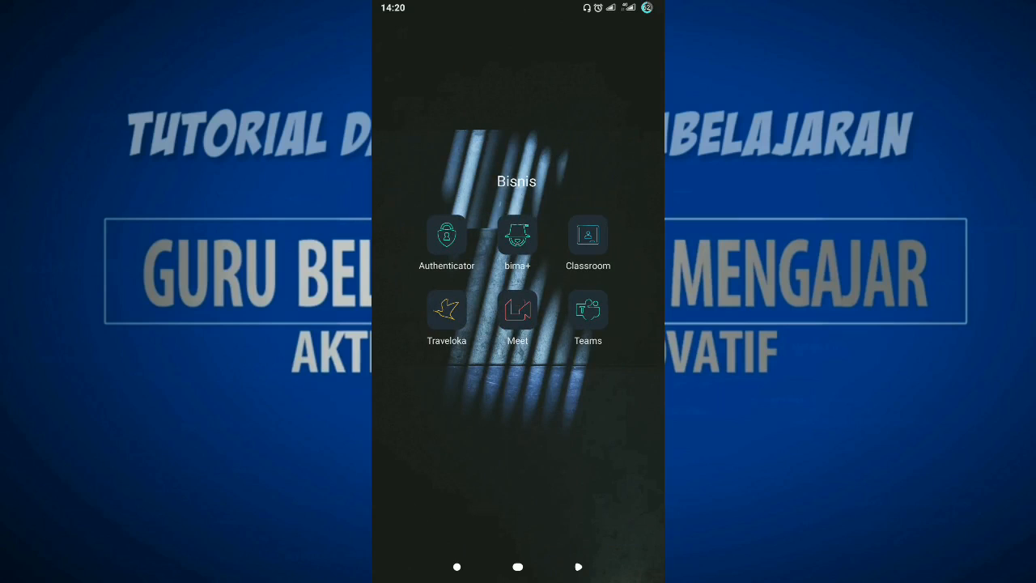
{"action": "left_click", "coordinate": [588, 236]}
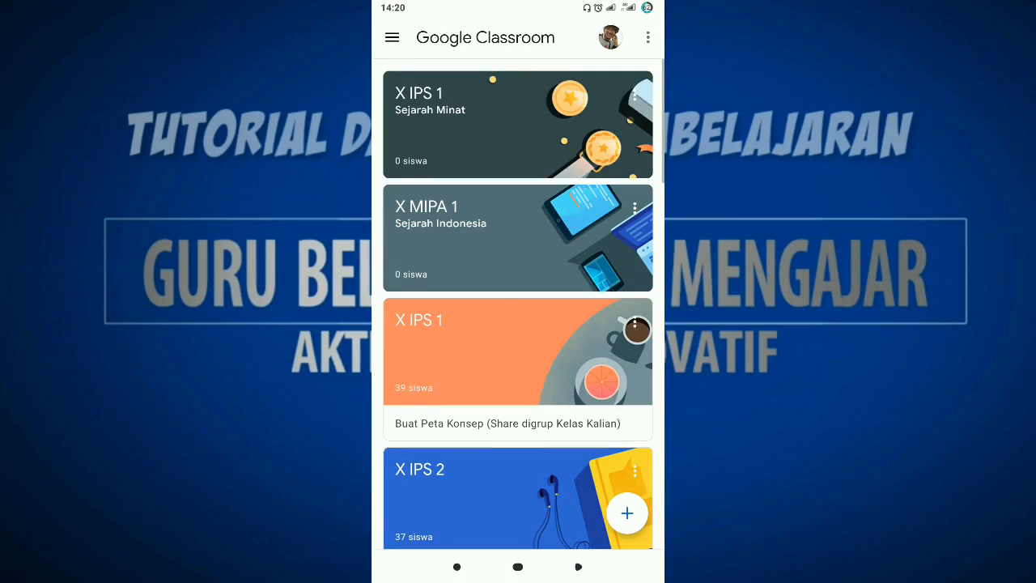
Open the X IPS 1 Sejarah Minat class and show its classwork grouped by topic.
{"action": "scroll", "coordinate": [518, 304], "scroll_direction": "down", "scroll_amount": 1}
{"action": "scroll", "coordinate": [518, 304], "scroll_direction": "up", "scroll_amount": 1}
{"action": "left_click", "coordinate": [486, 125]}
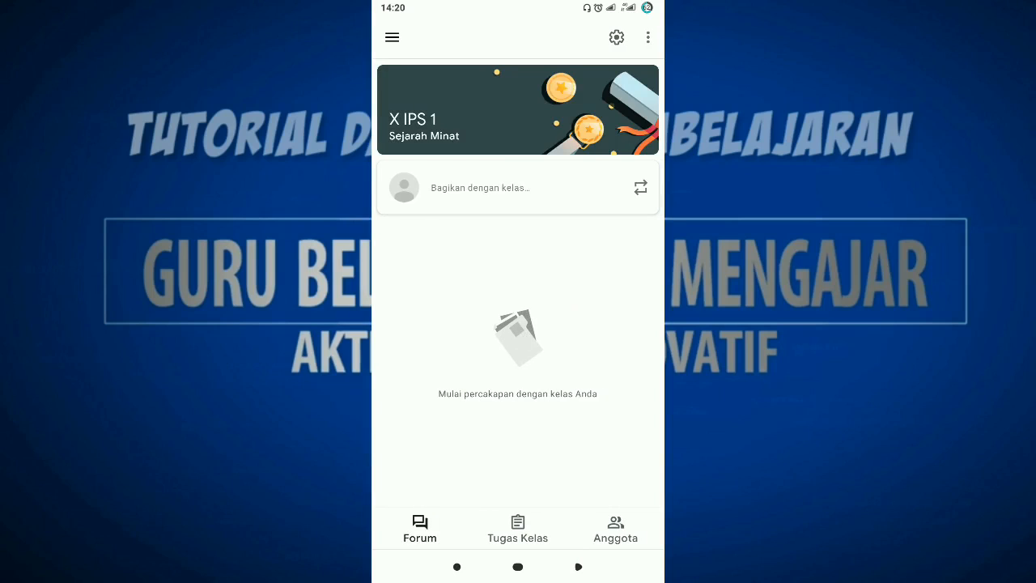
{"action": "left_click", "coordinate": [518, 528]}
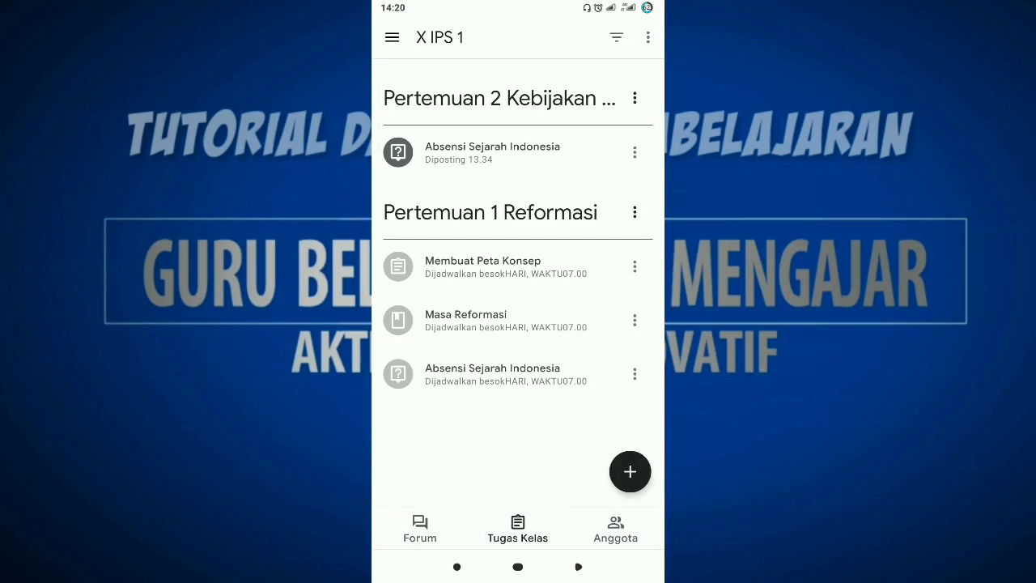
{"action": "scroll", "coordinate": [518, 243], "scroll_direction": "down", "scroll_amount": 1}
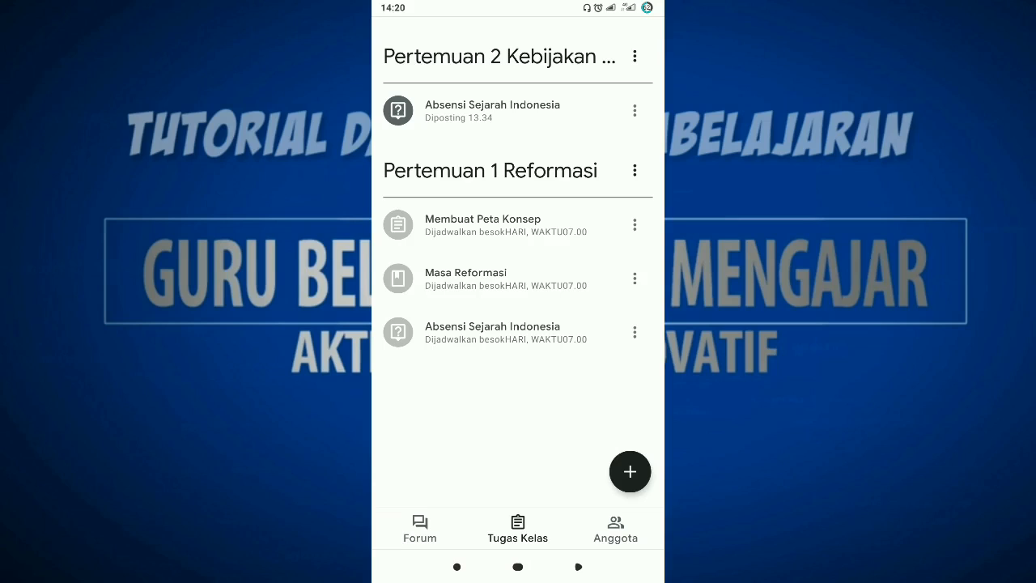
Add a new topic named "Pertemuan 3" to the X IPS 1 classwork.
{"action": "left_click", "coordinate": [630, 471]}
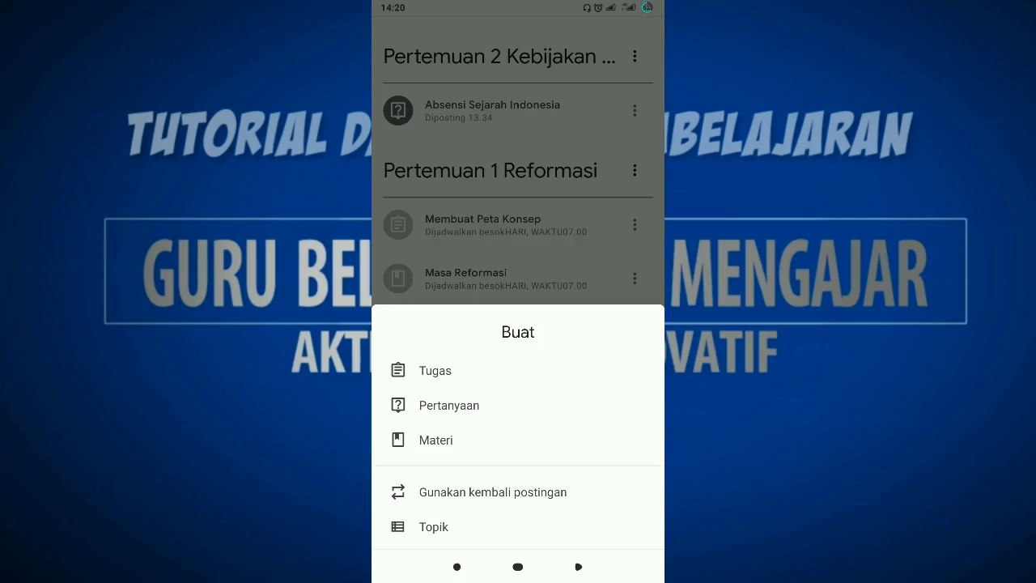
{"action": "left_click", "coordinate": [434, 526]}
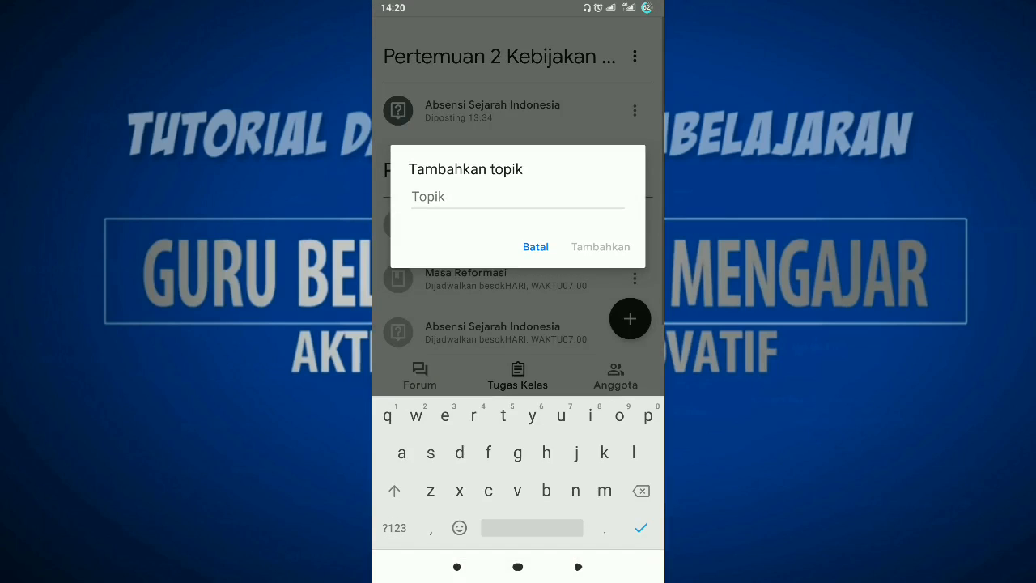
{"action": "type", "text": "Pe"}
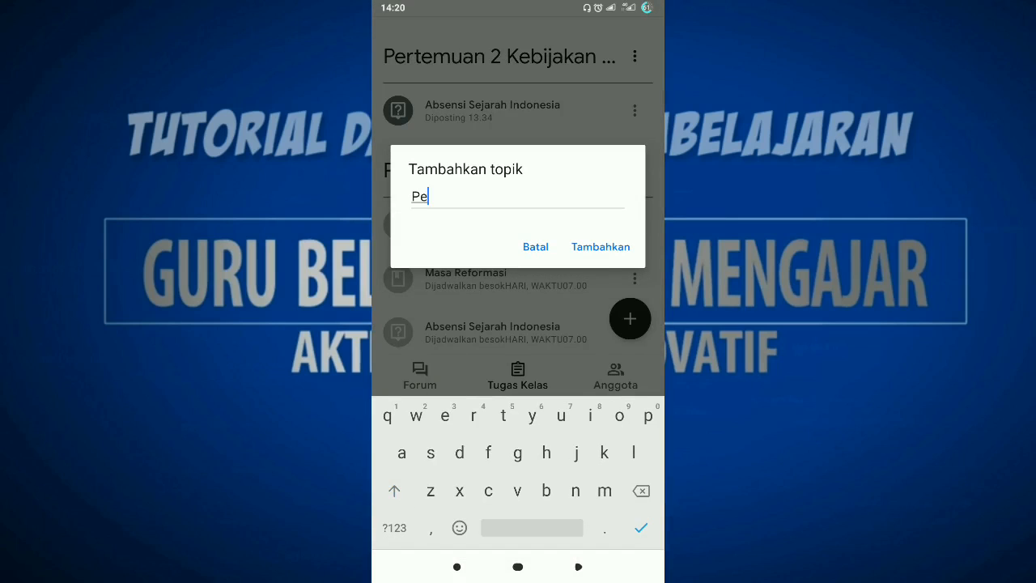
{"action": "type", "text": "rtemuan "}
{"action": "type", "text": "1"}
{"action": "left_click", "coordinate": [535, 247]}
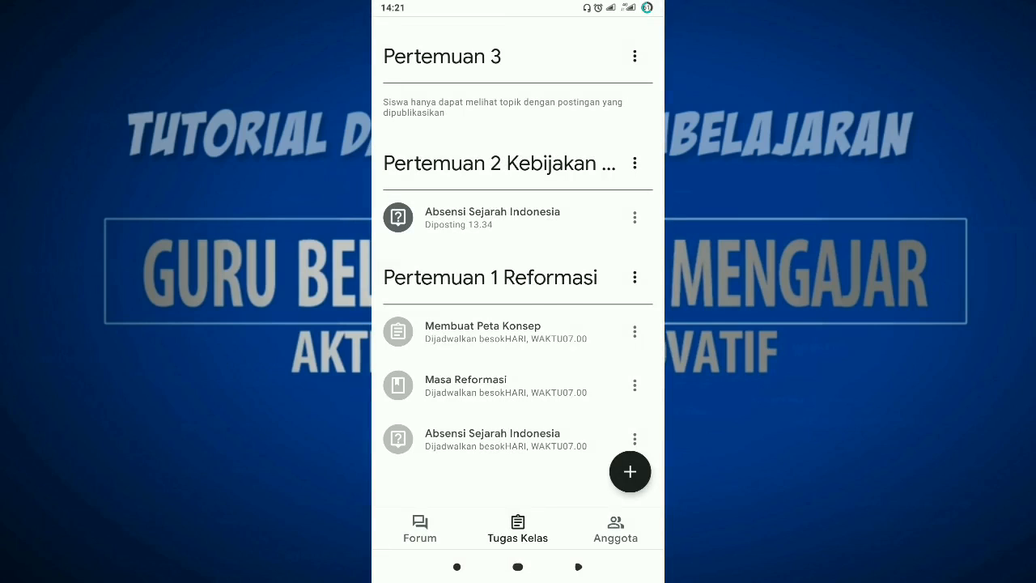
{"action": "scroll", "coordinate": [518, 262], "scroll_direction": "up", "scroll_amount": 1}
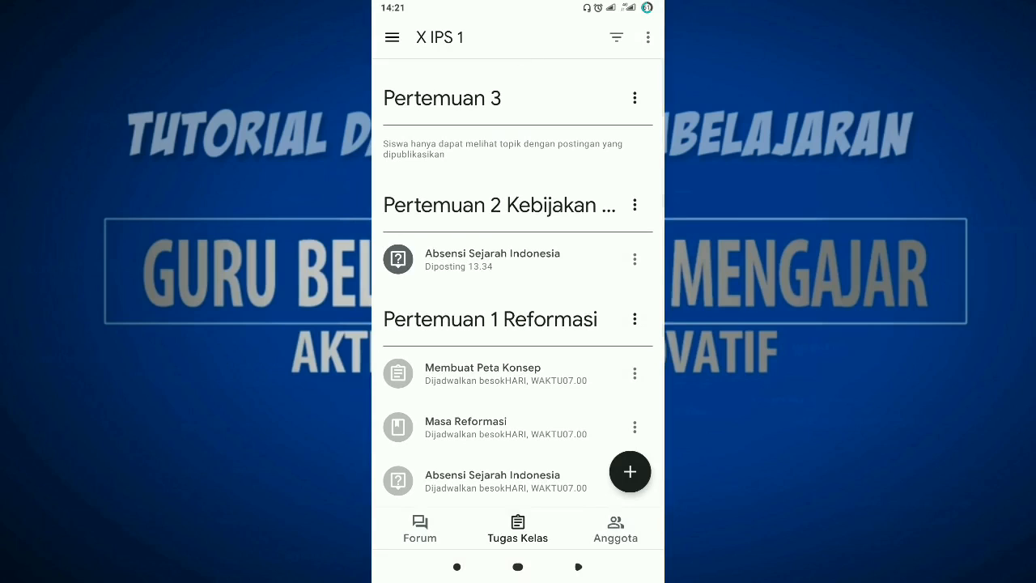
Create a new question in the X IPS 1 class titled "Absensi Sejarah Indonesia".
{"action": "left_click", "coordinate": [630, 472]}
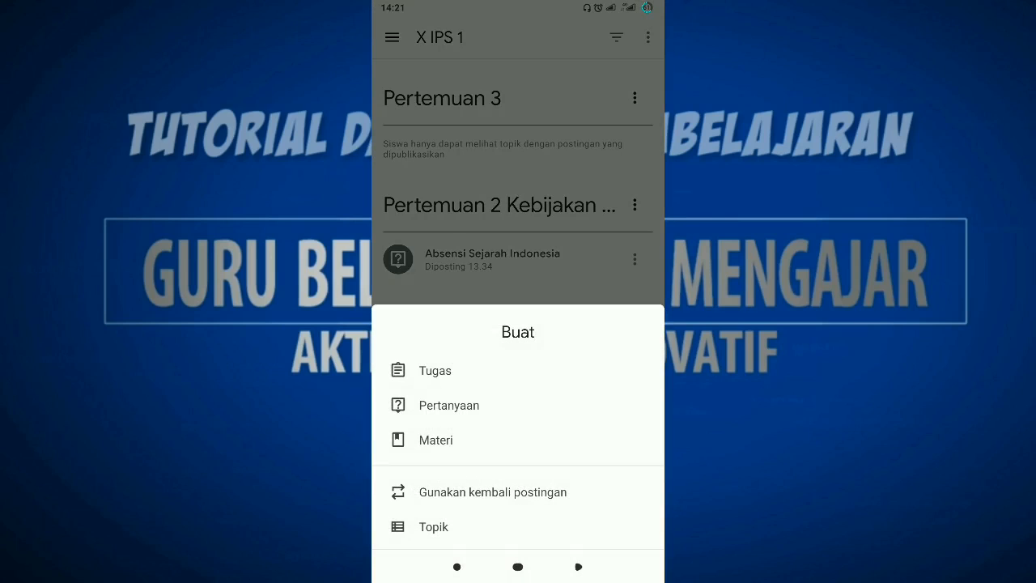
{"action": "left_click", "coordinate": [449, 405]}
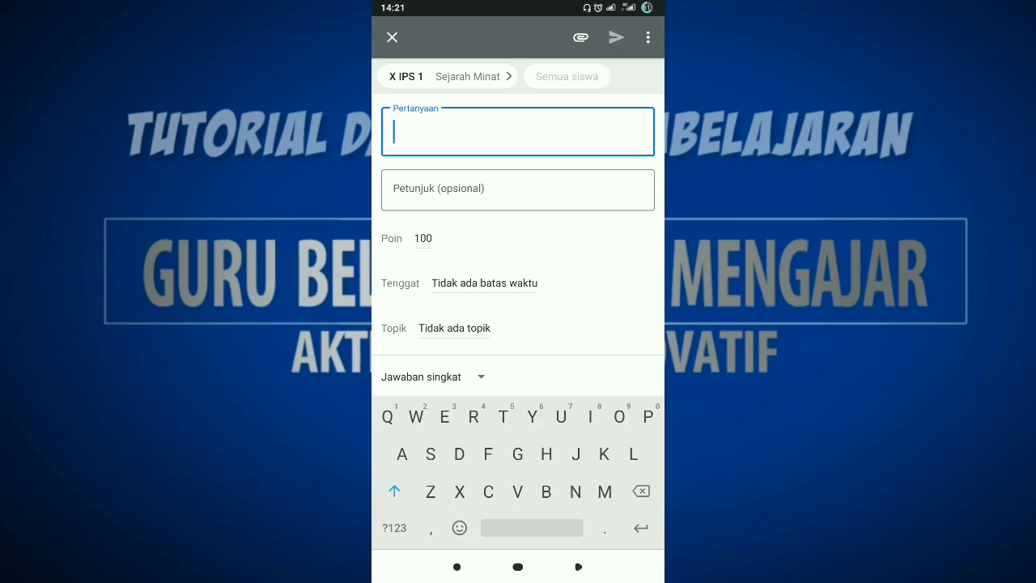
{"action": "type", "text": "Ab"}
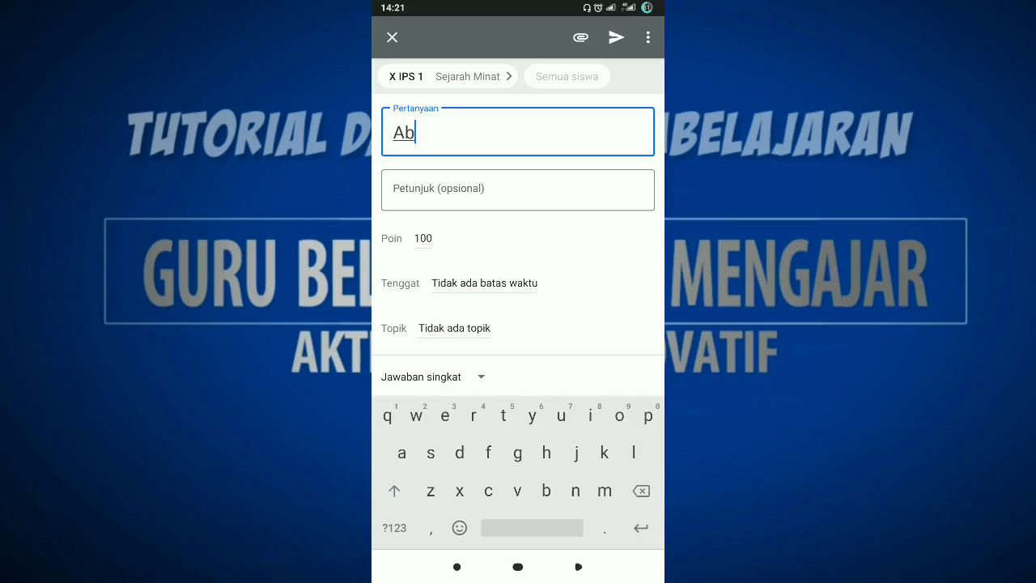
{"action": "type", "text": "sensi "}
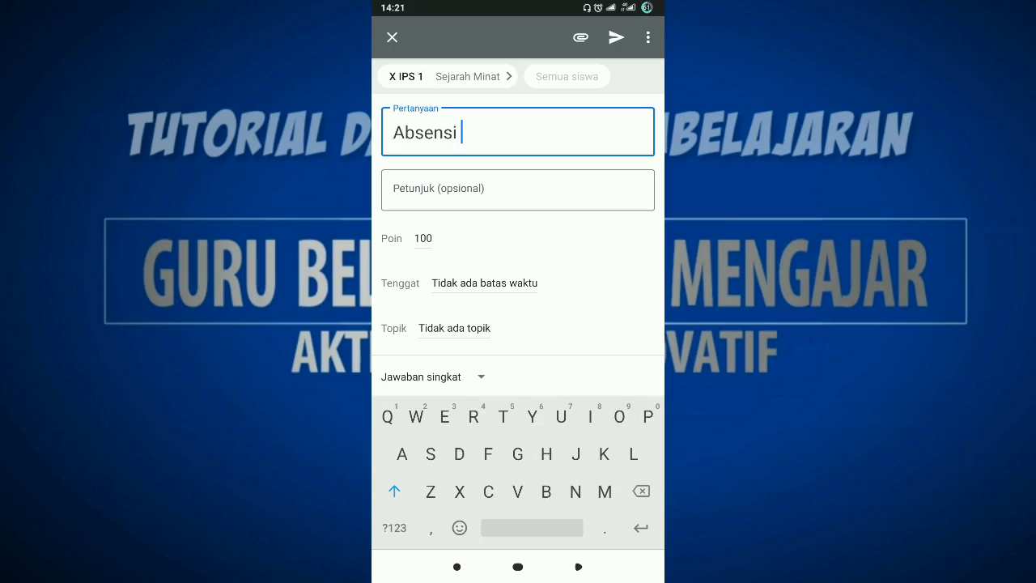
{"action": "type", "text": "Sejarah I"}
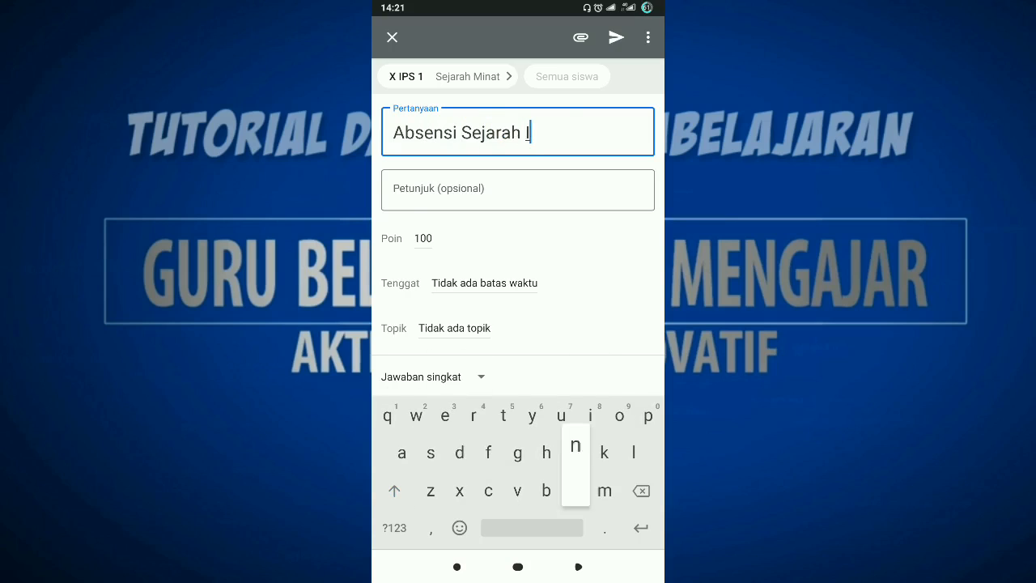
{"action": "type", "text": "ndonesia"}
Enter the question's instructions as "Isilah salah satu jawaban dibawah dengan jujur!".
{"action": "left_click", "coordinate": [518, 190]}
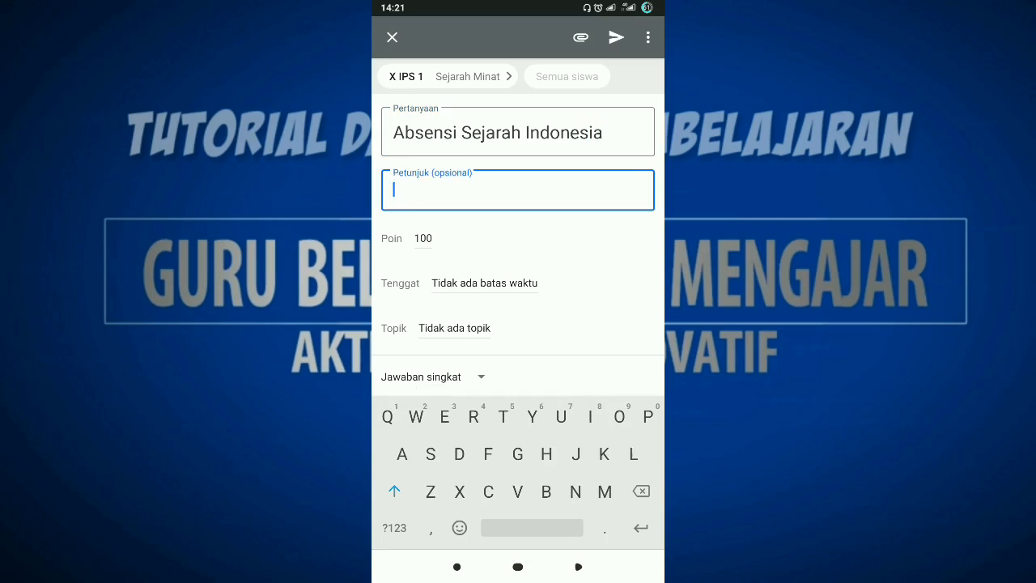
{"action": "type", "text": "Isi"}
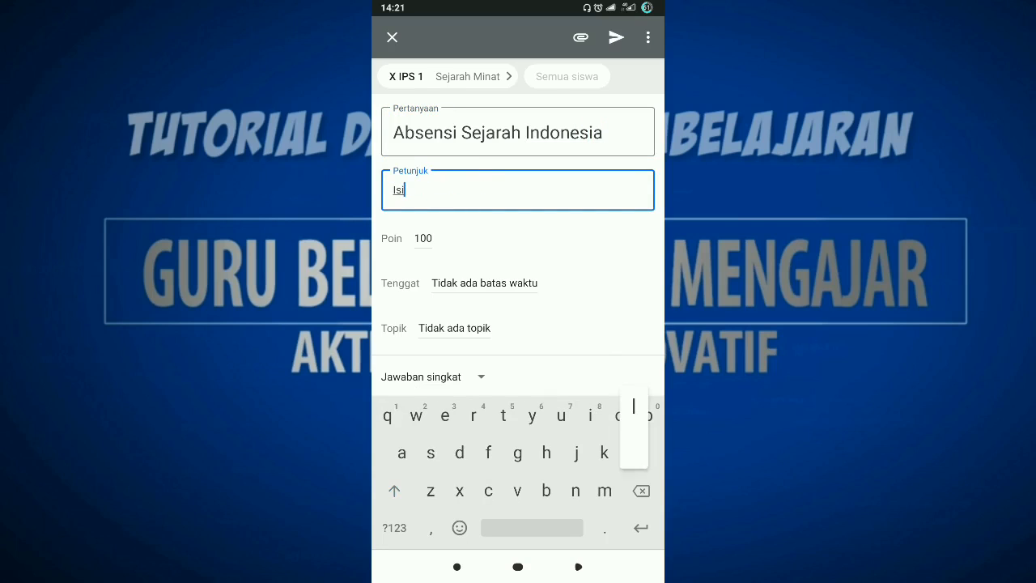
{"action": "type", "text": "lah salah s"}
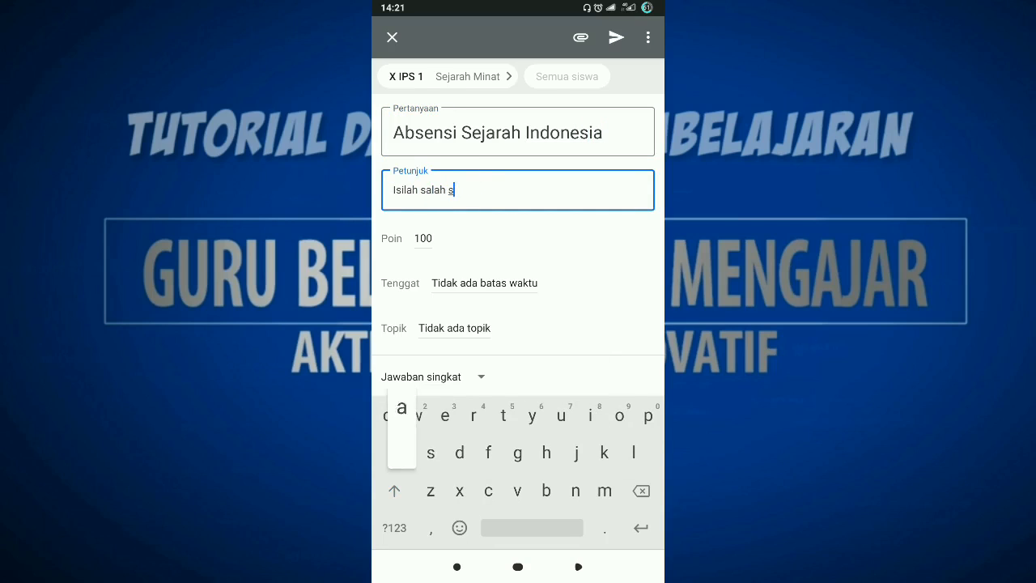
{"action": "type", "text": "atu jawaban "}
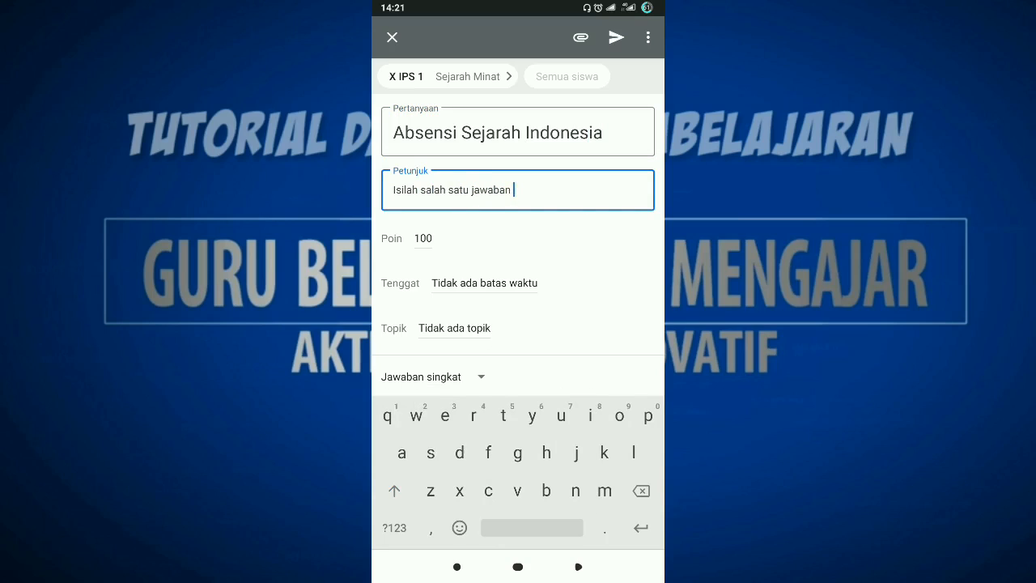
{"action": "type", "text": "dibawah d"}
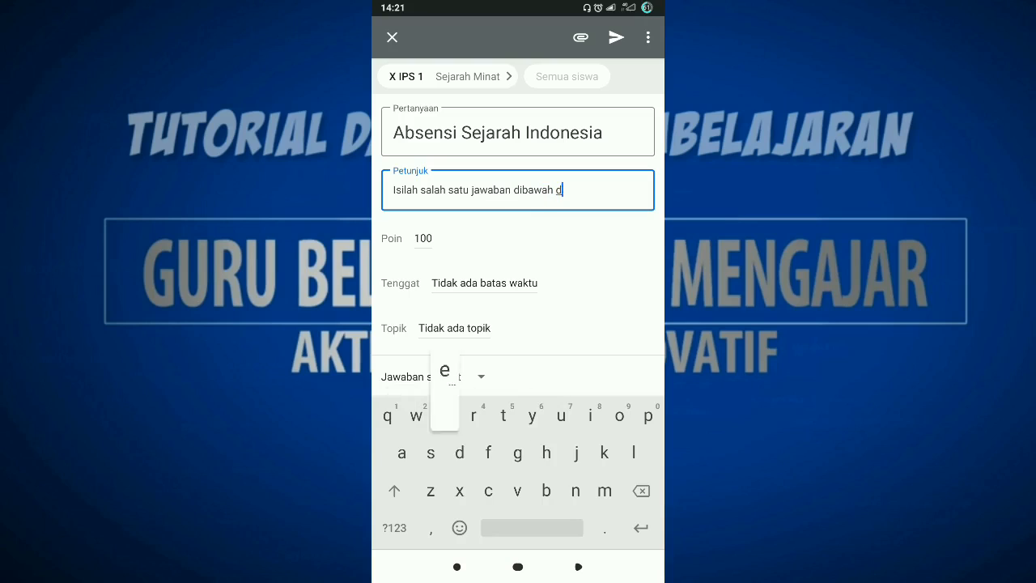
{"action": "type", "text": "engan jujur"}
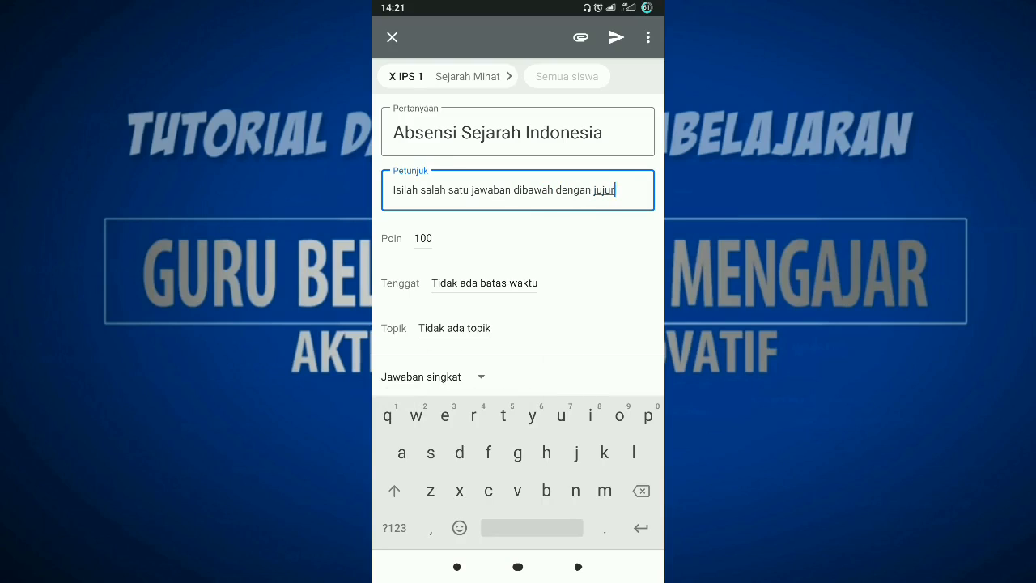
{"action": "left_click", "coordinate": [394, 528]}
{"action": "type", "text": "!"}
Make the attendance question ungraded (Tidak dinilai) and set its due date to Wednesday 3 February 2021.
{"action": "left_click", "coordinate": [422, 238]}
{"action": "left_click", "coordinate": [416, 307]}
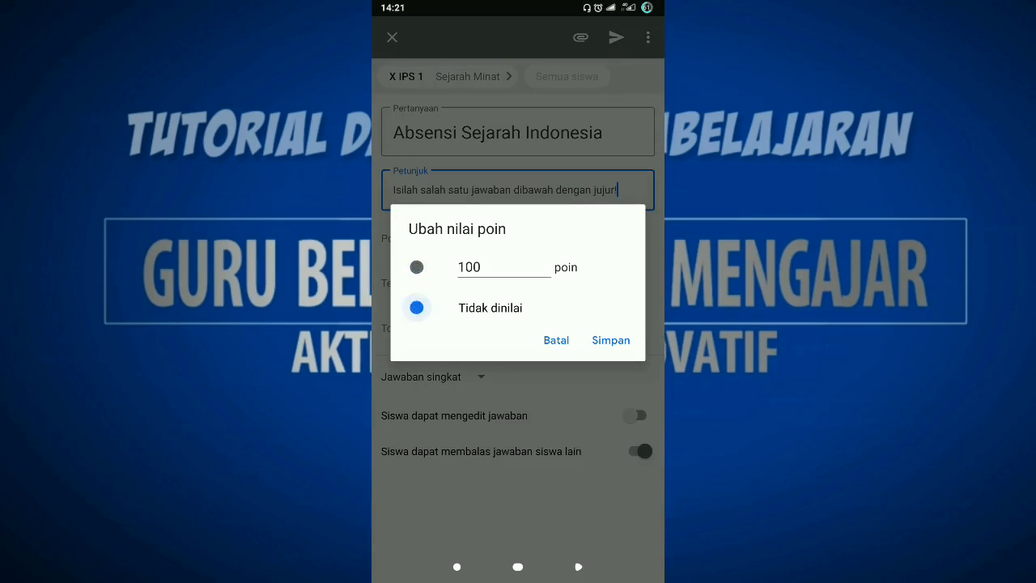
{"action": "left_click", "coordinate": [610, 340]}
{"action": "left_click", "coordinate": [485, 283]}
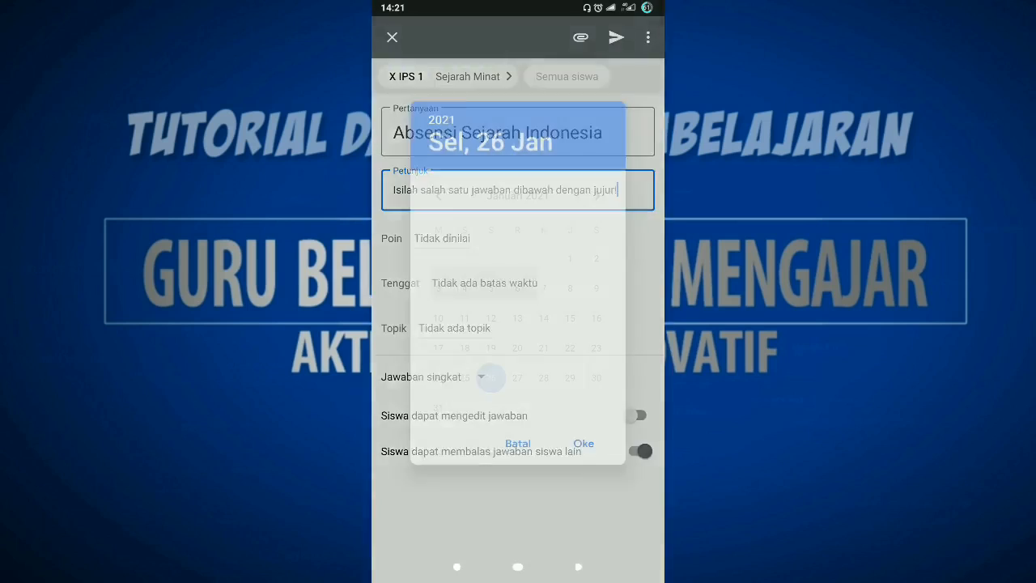
{"action": "left_click", "coordinate": [596, 196]}
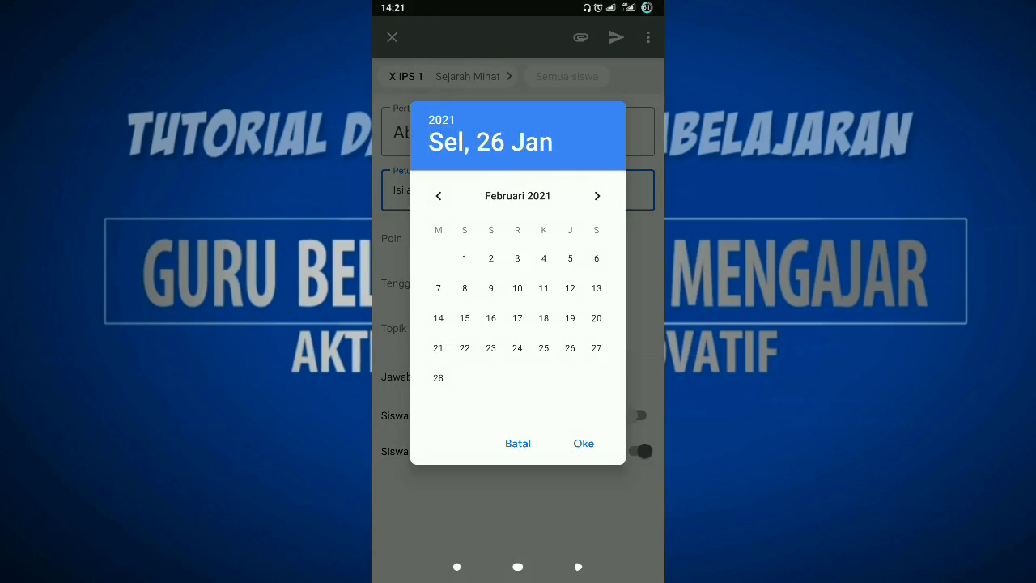
{"action": "left_click", "coordinate": [517, 258]}
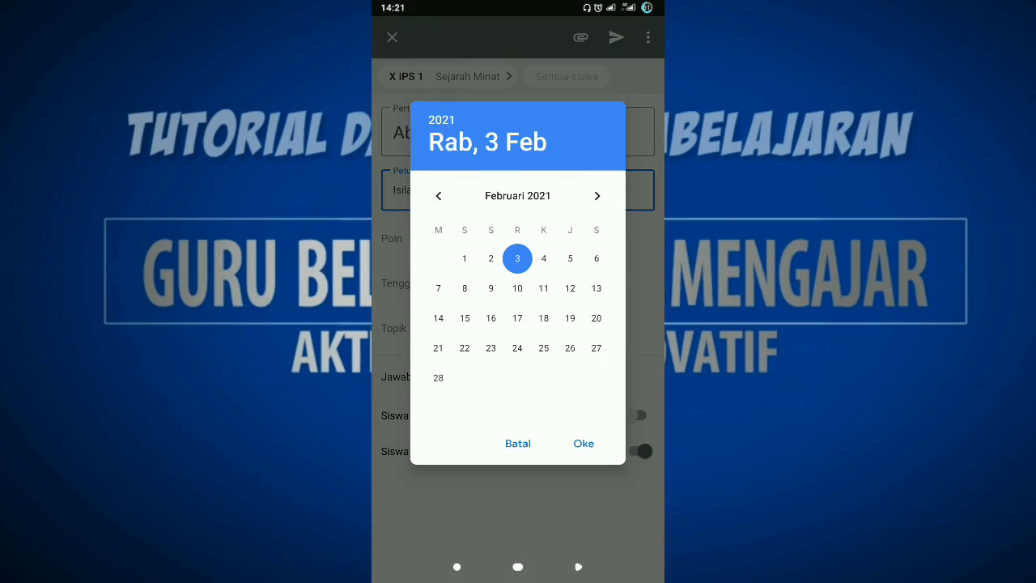
{"action": "left_click", "coordinate": [584, 443]}
{"action": "left_click", "coordinate": [568, 283]}
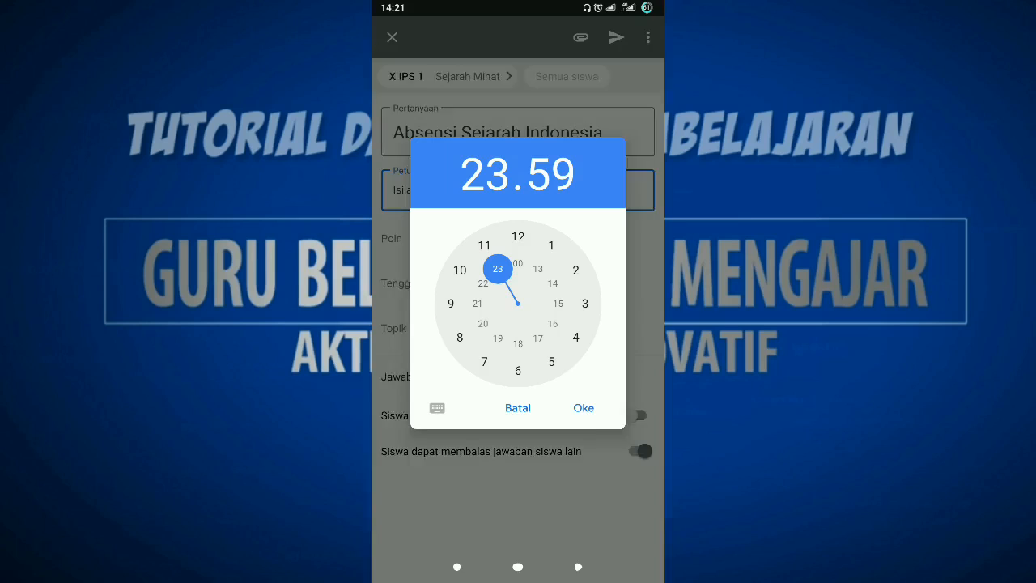
{"action": "left_click", "coordinate": [460, 336]}
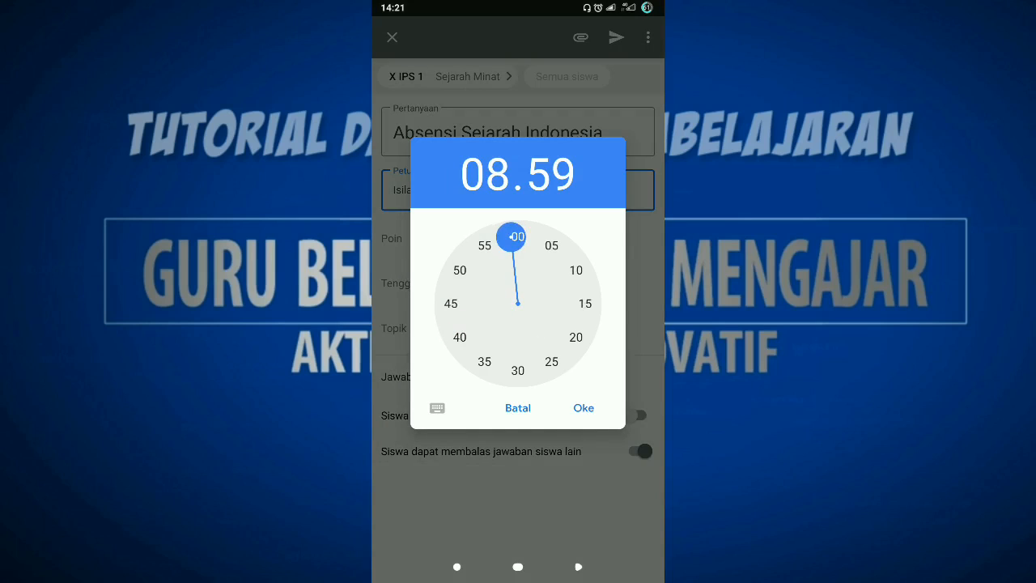
{"action": "left_click", "coordinate": [518, 370]}
{"action": "left_click", "coordinate": [518, 408]}
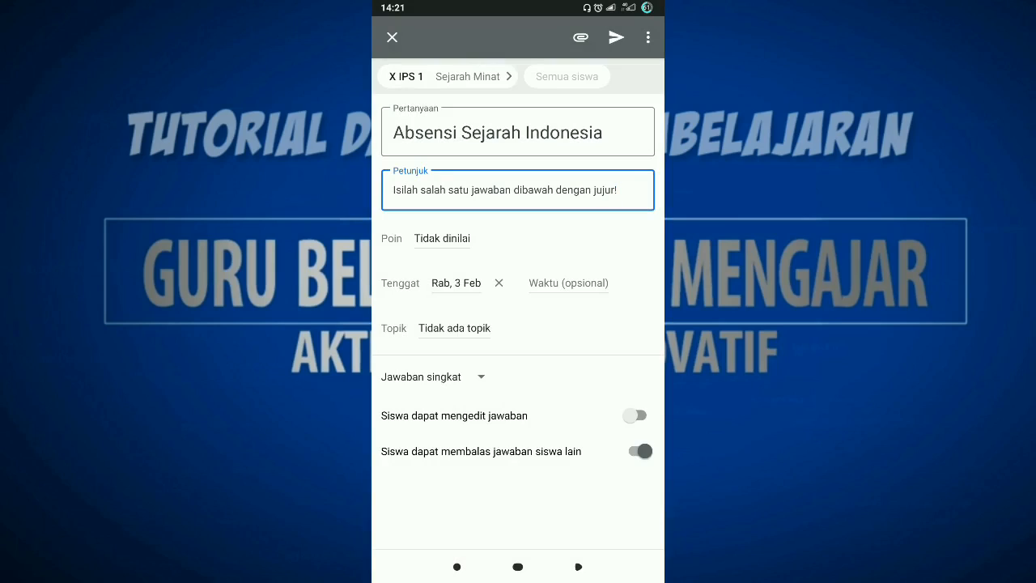
Set the attendance question's due time to 08.30 and assign it to the topic Pertemuan 3.
{"action": "left_click", "coordinate": [568, 283]}
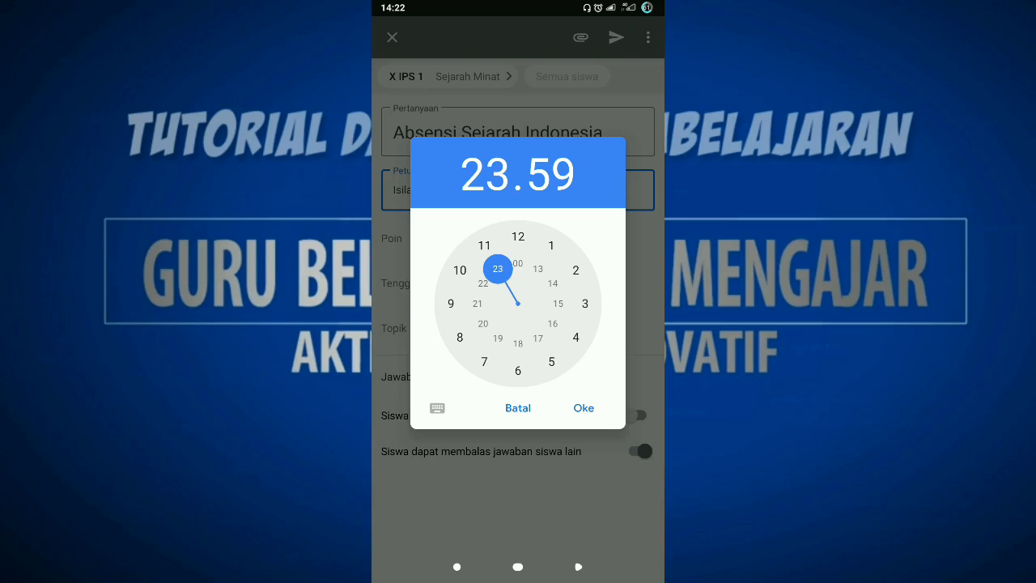
{"action": "left_click", "coordinate": [460, 338]}
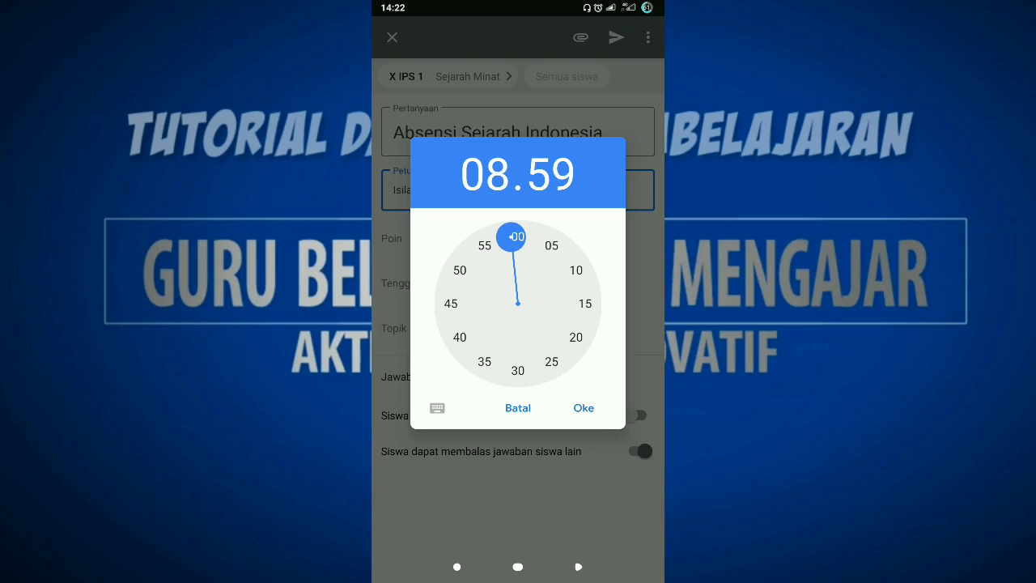
{"action": "left_click", "coordinate": [518, 370]}
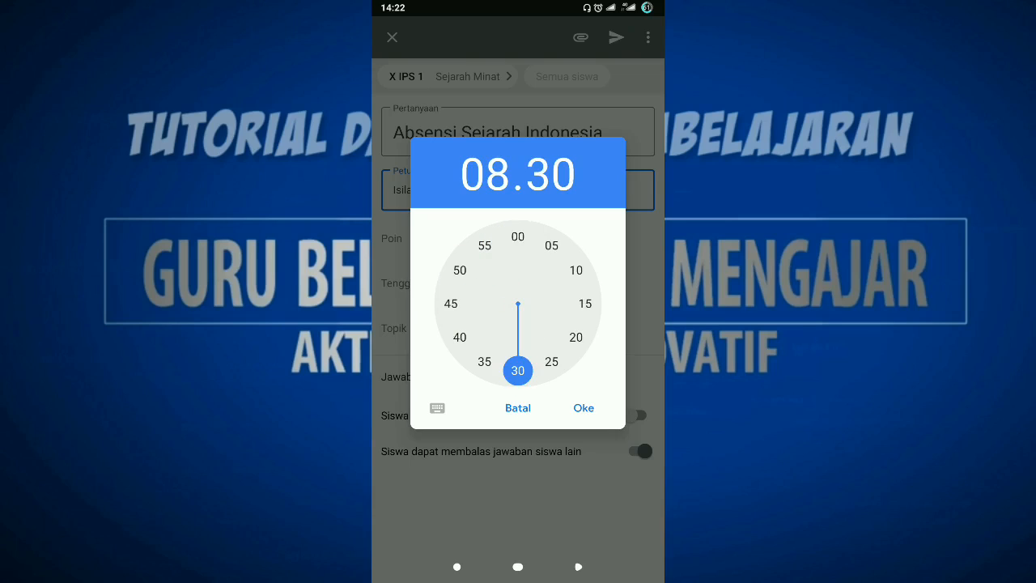
{"action": "left_click", "coordinate": [583, 408]}
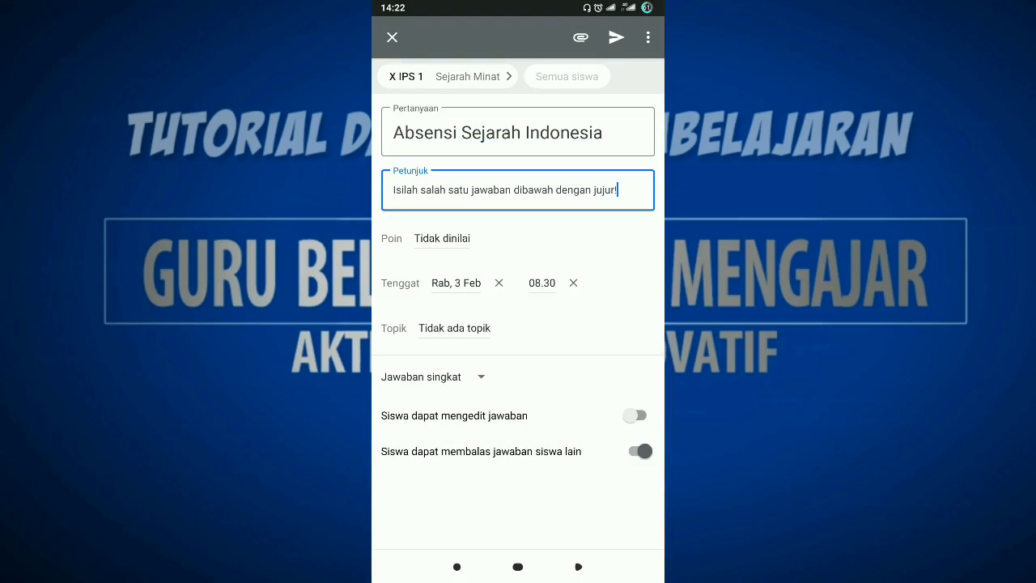
{"action": "left_click", "coordinate": [454, 328]}
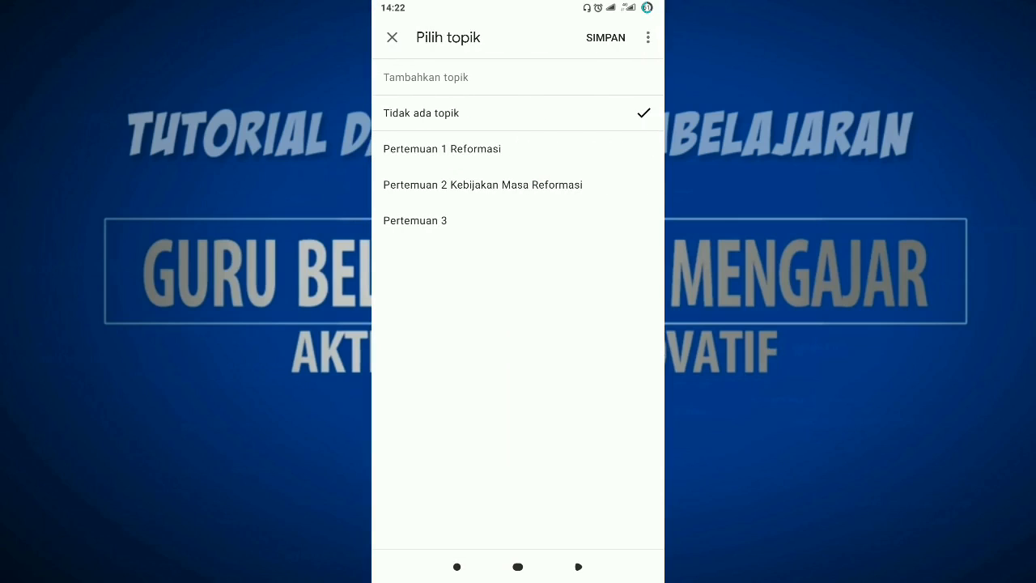
{"action": "left_click", "coordinate": [415, 220]}
{"action": "left_click", "coordinate": [606, 38]}
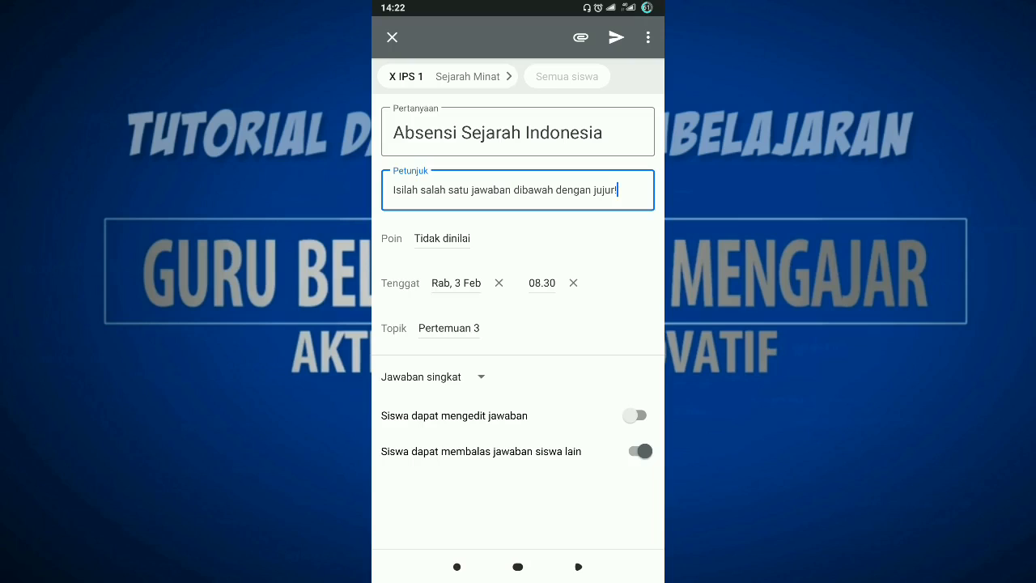
Make the question multiple choice (Pilihan ganda) with the options Hadir, Sakit and Izin.
{"action": "left_click", "coordinate": [421, 377]}
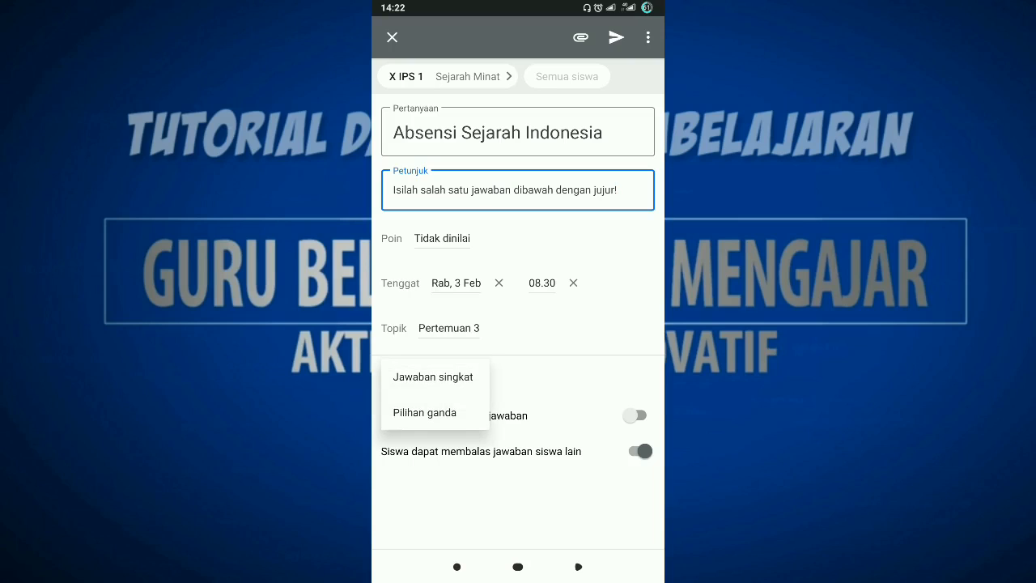
{"action": "left_click", "coordinate": [426, 412]}
{"action": "left_click", "coordinate": [443, 410]}
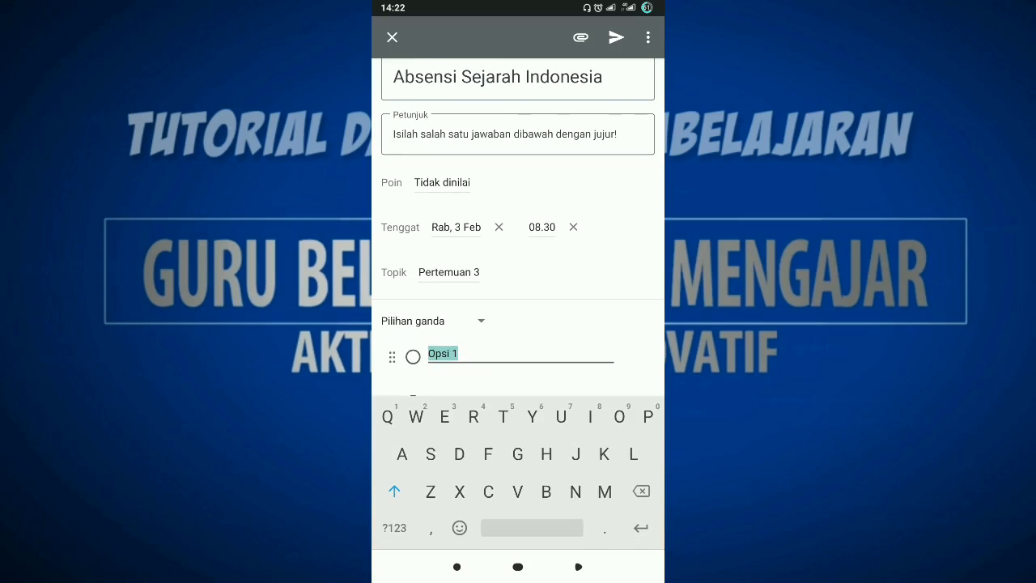
{"action": "type", "text": "Hadir"}
{"action": "scroll", "coordinate": [518, 243], "scroll_direction": "down", "scroll_amount": 1}
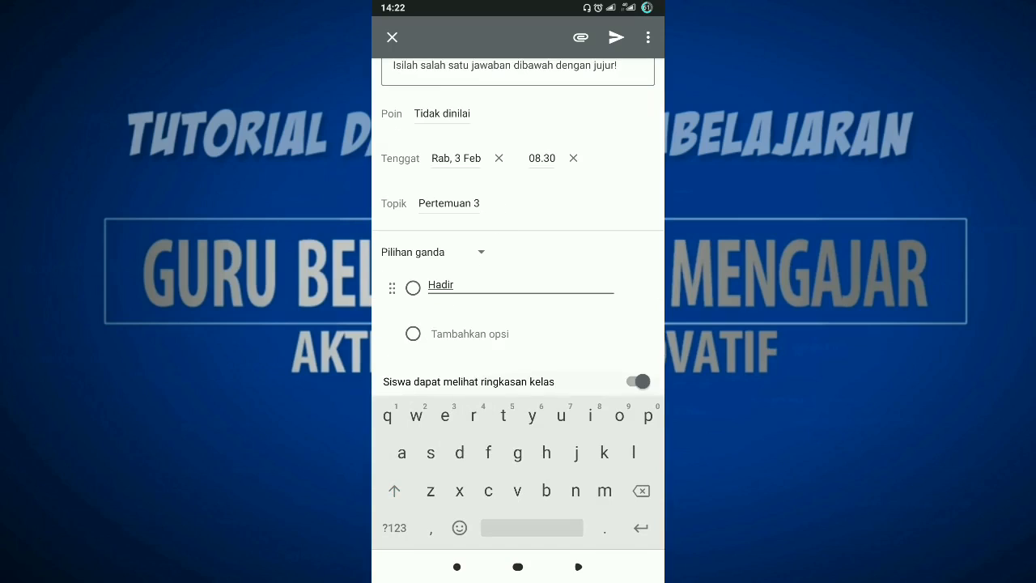
{"action": "left_click", "coordinate": [486, 336]}
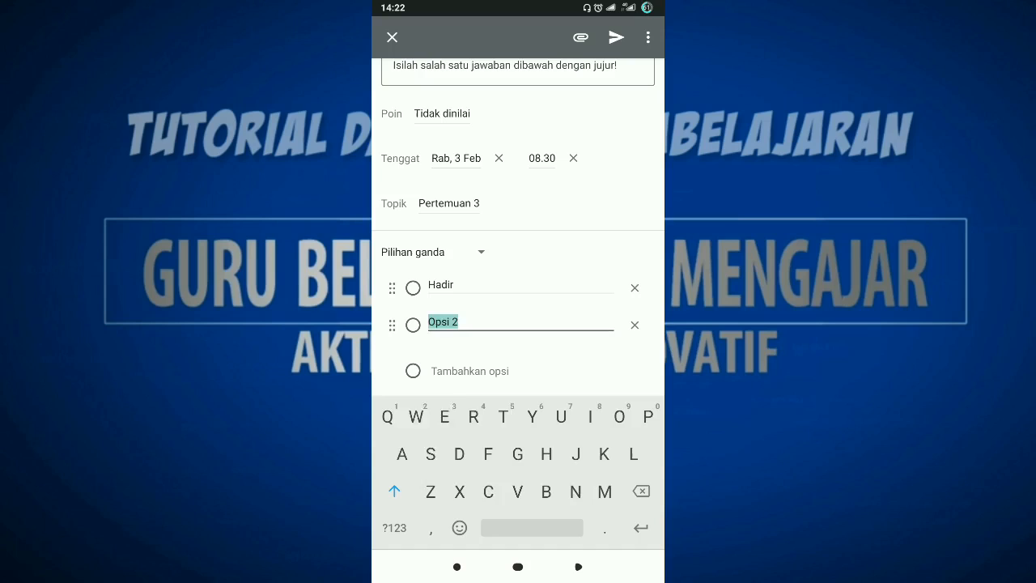
{"action": "type", "text": "Sakit"}
{"action": "scroll", "coordinate": [518, 243], "scroll_direction": "down", "scroll_amount": 1}
{"action": "left_click", "coordinate": [470, 332]}
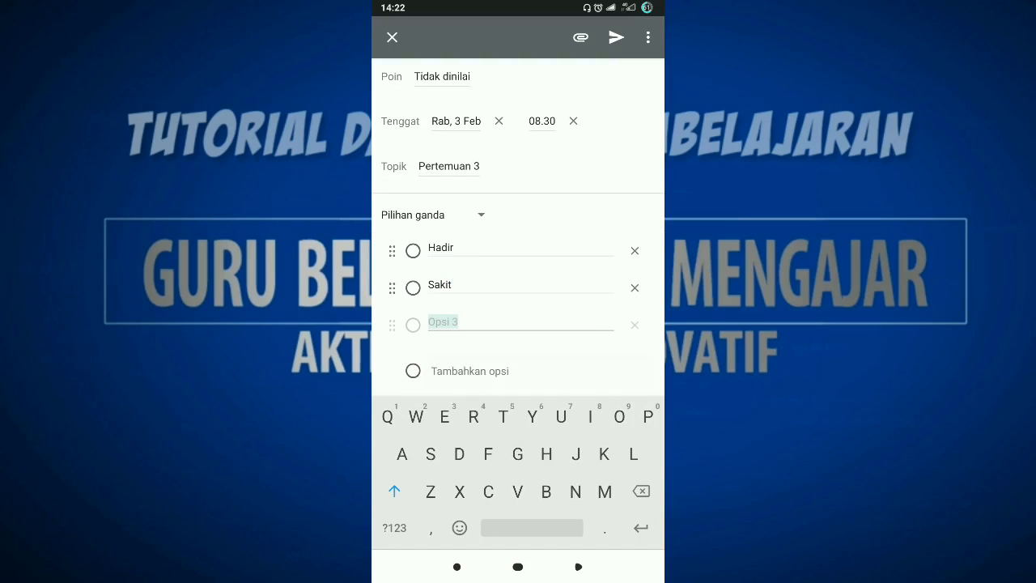
{"action": "type", "text": "Izin"}
{"action": "scroll", "coordinate": [518, 243], "scroll_direction": "down", "scroll_amount": 1}
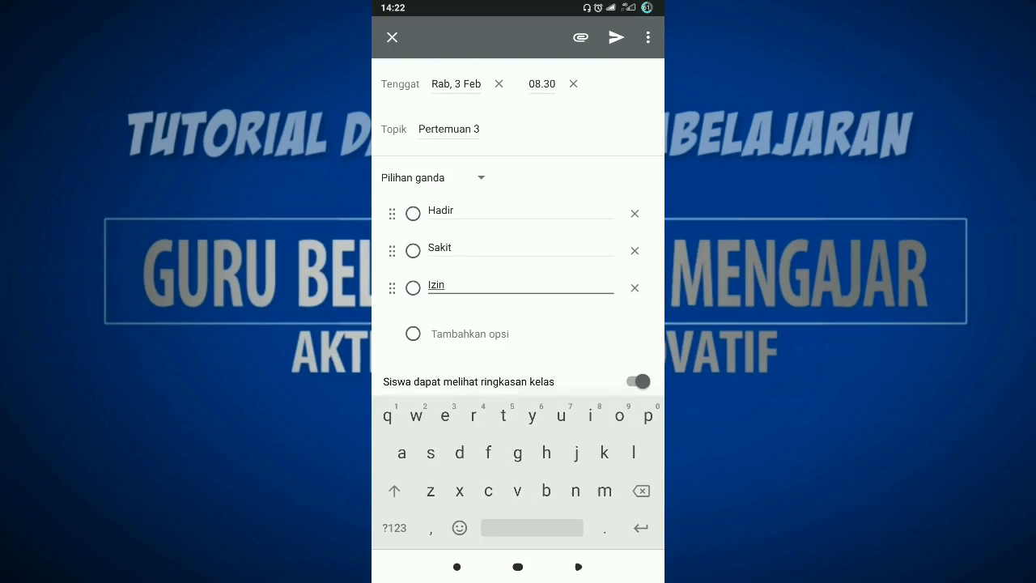
{"action": "left_click", "coordinate": [578, 566]}
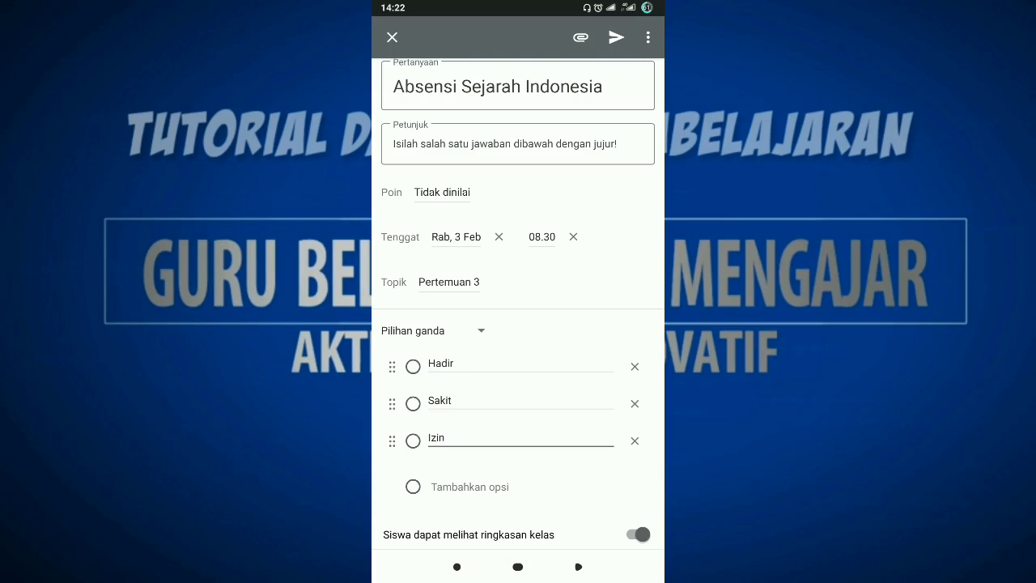
Look at the kinds of attachments that can be added to the attendance question.
{"action": "scroll", "coordinate": [518, 304], "scroll_direction": "up", "scroll_amount": 1}
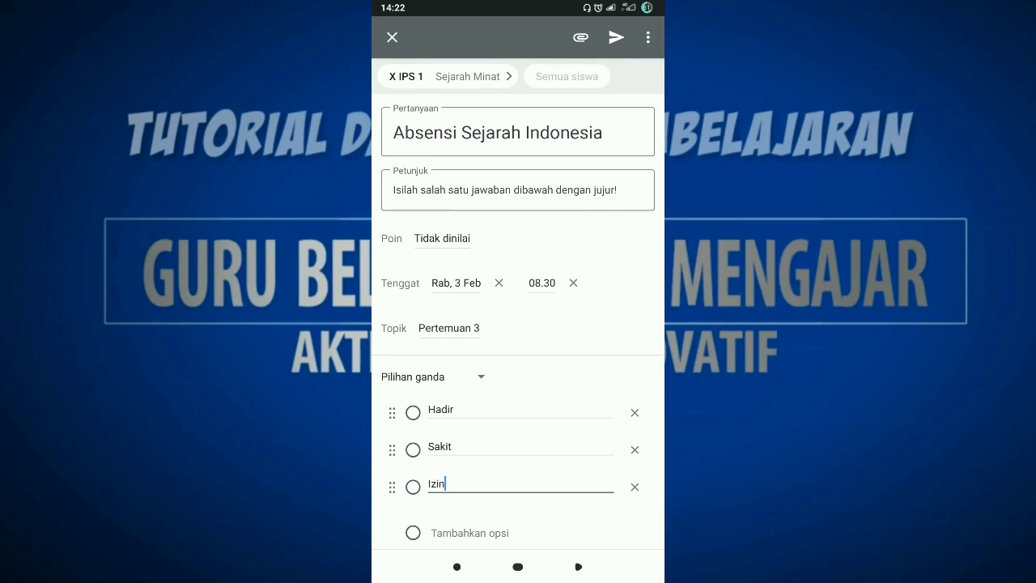
{"action": "left_click", "coordinate": [581, 37]}
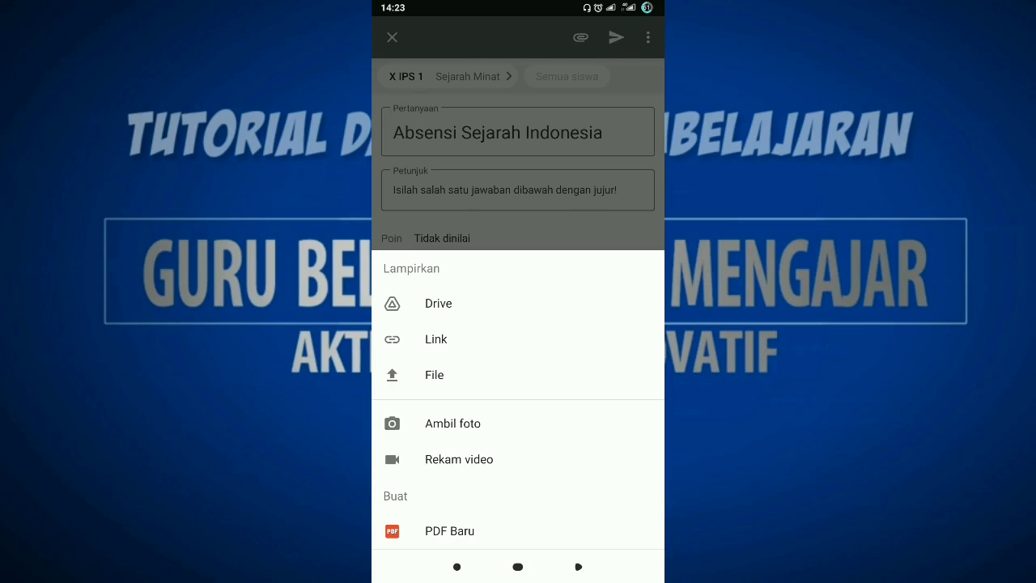
{"action": "key", "text": "Escape"}
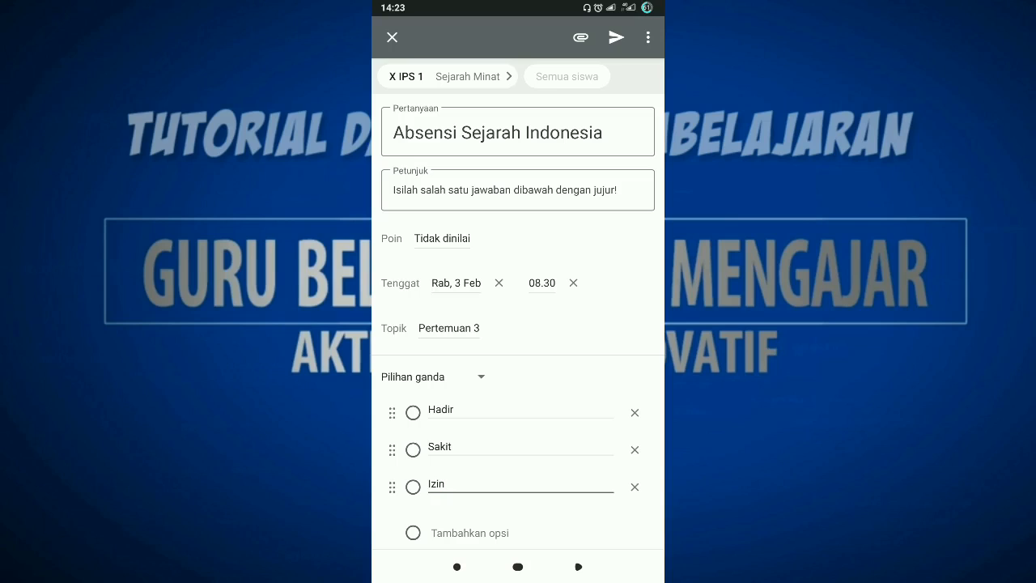
Schedule the attendance question for posting on Wednesday 3 February 2021 at 07.00.
{"action": "left_click", "coordinate": [648, 38]}
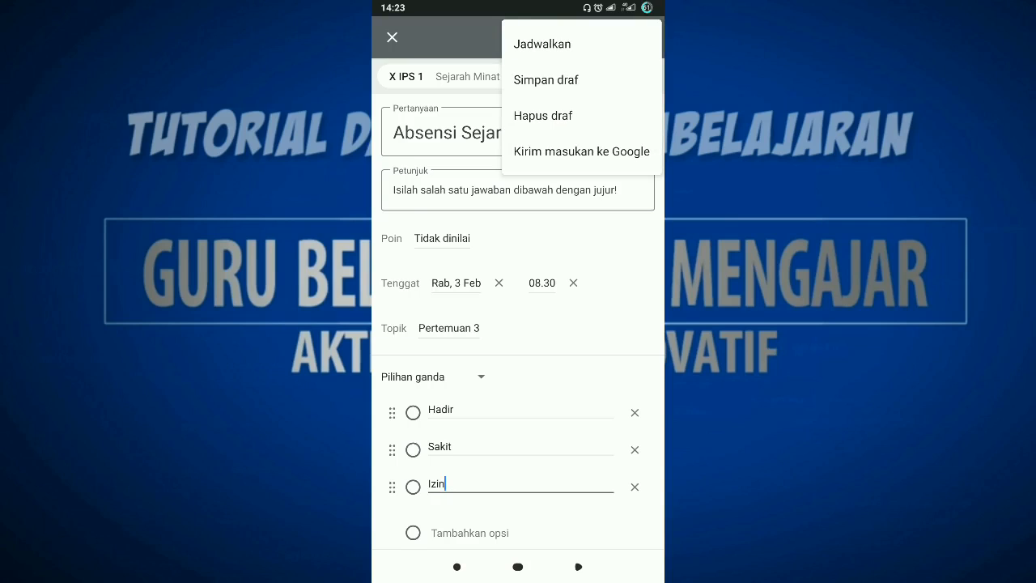
{"action": "left_click", "coordinate": [543, 43]}
{"action": "left_click", "coordinate": [497, 80]}
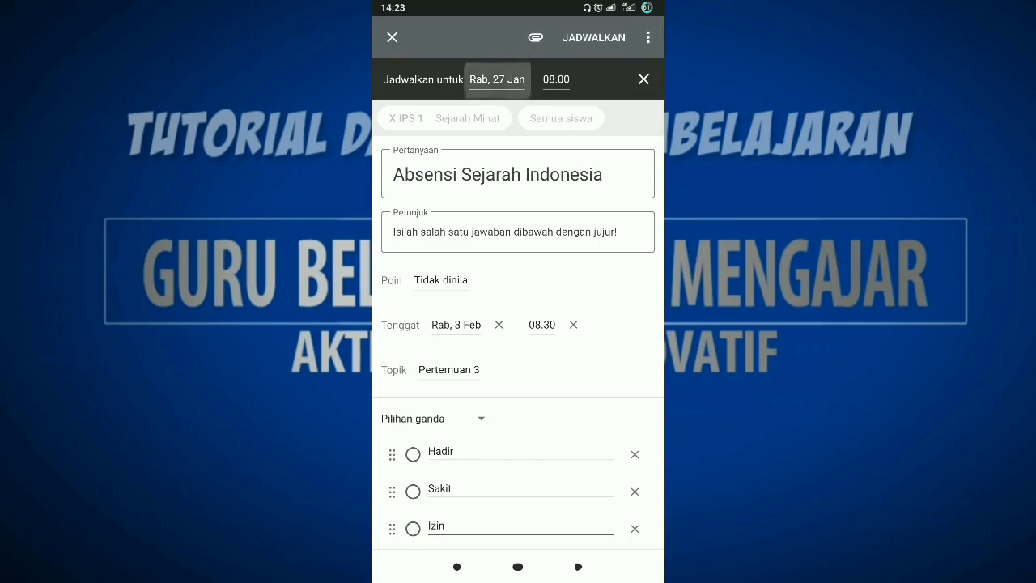
{"action": "left_click", "coordinate": [597, 195]}
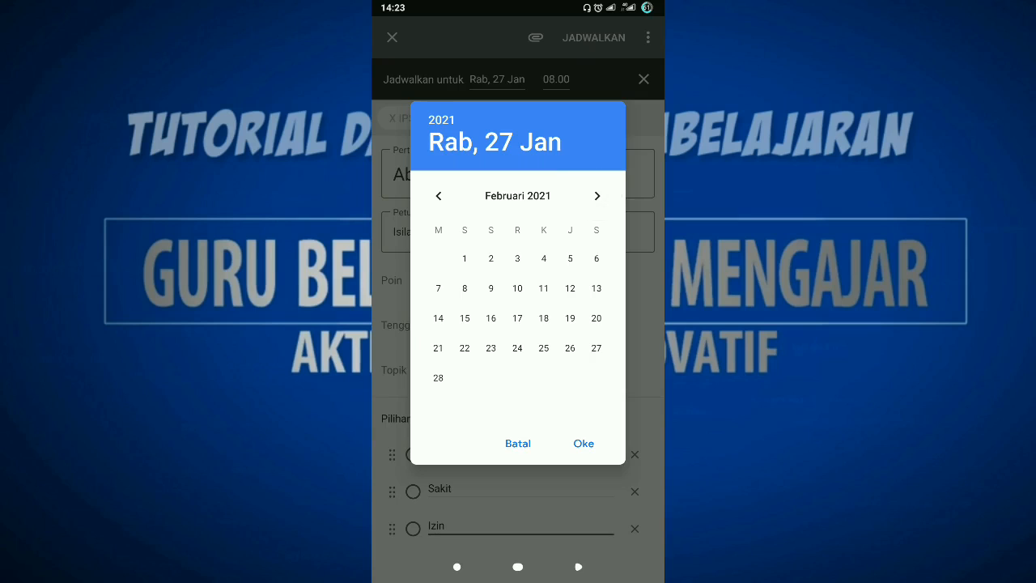
{"action": "left_click", "coordinate": [517, 258]}
{"action": "left_click", "coordinate": [584, 443]}
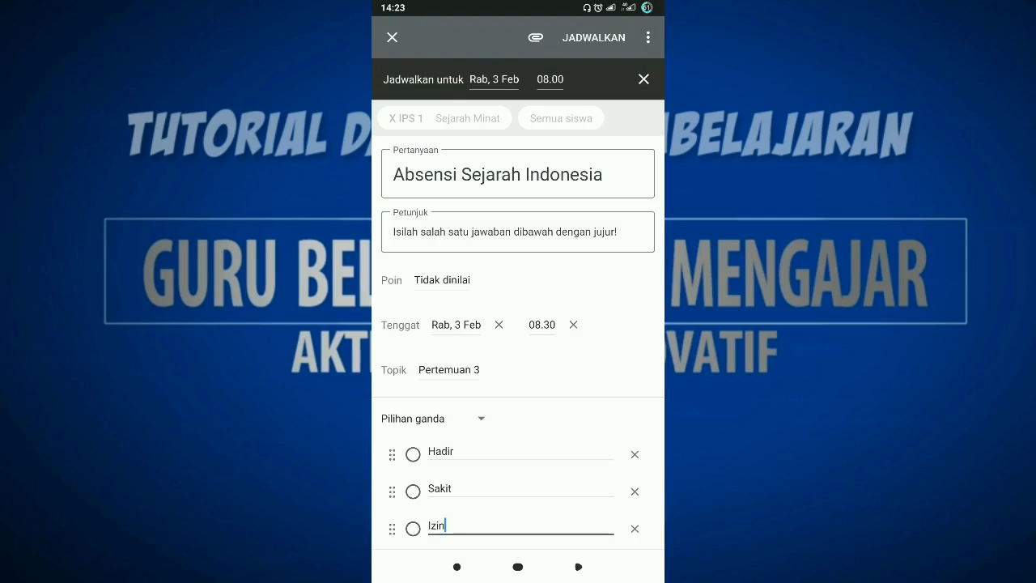
{"action": "left_click", "coordinate": [551, 80]}
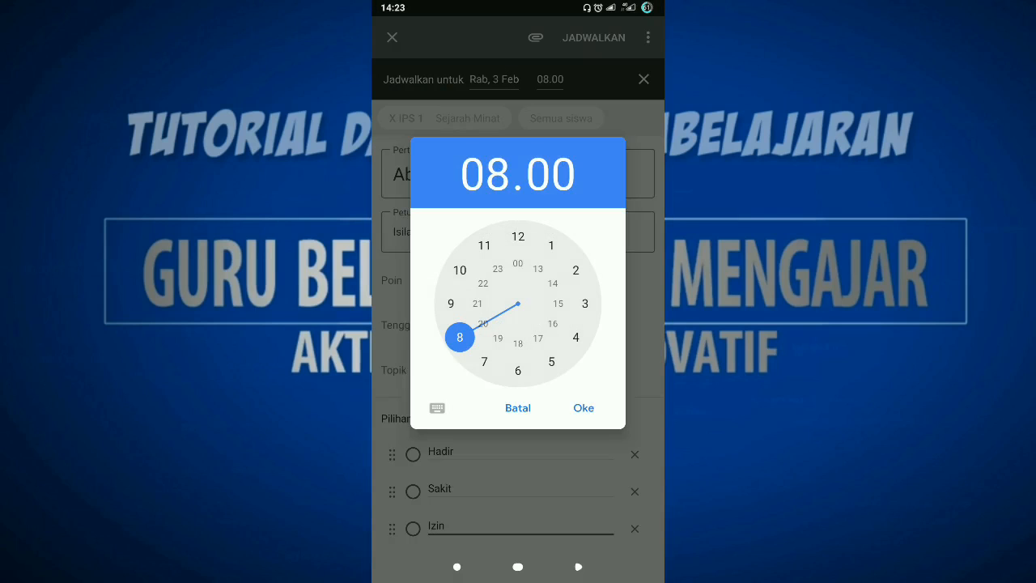
{"action": "left_click", "coordinate": [484, 362]}
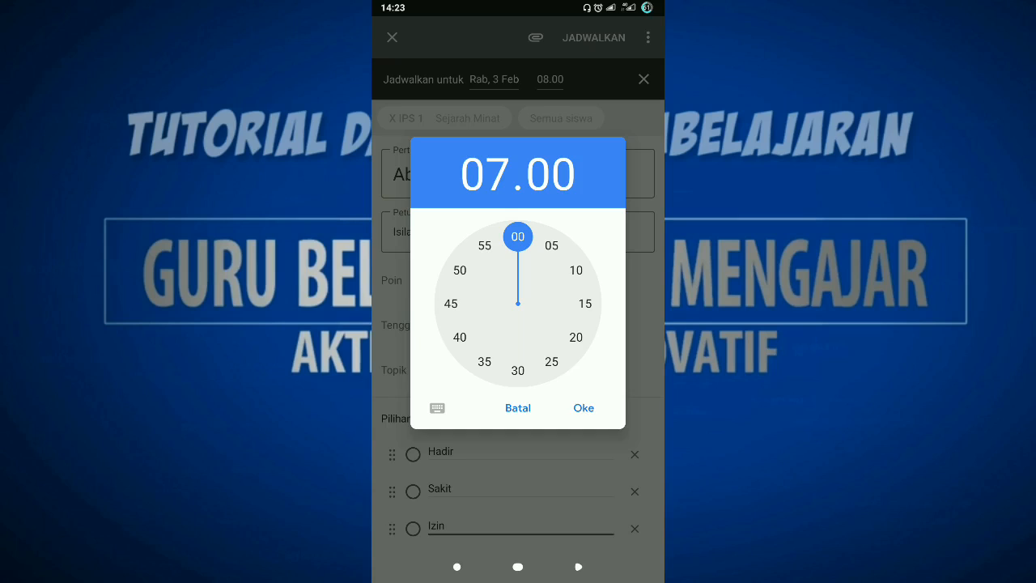
{"action": "left_click", "coordinate": [584, 408]}
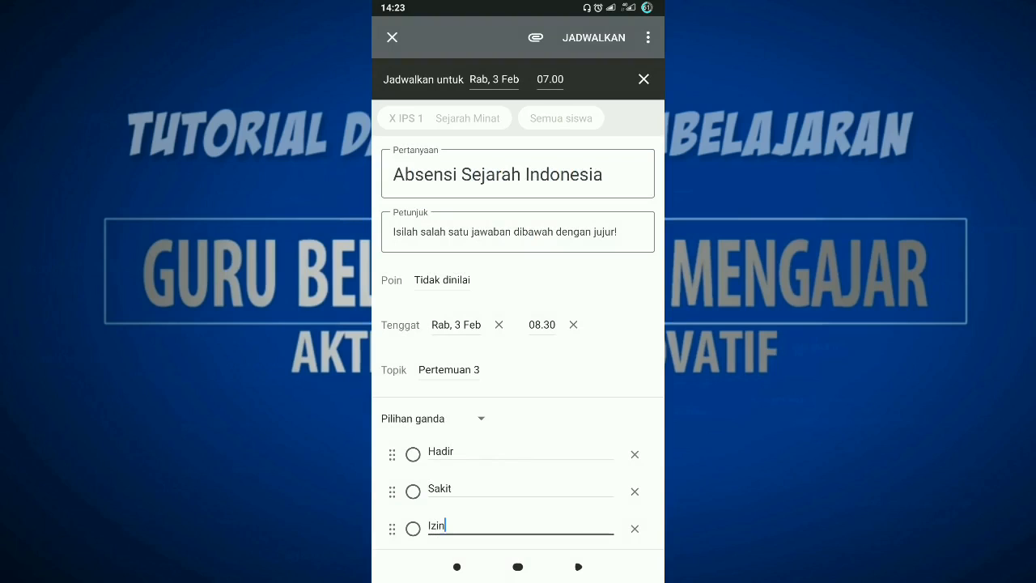
{"action": "left_click", "coordinate": [594, 37]}
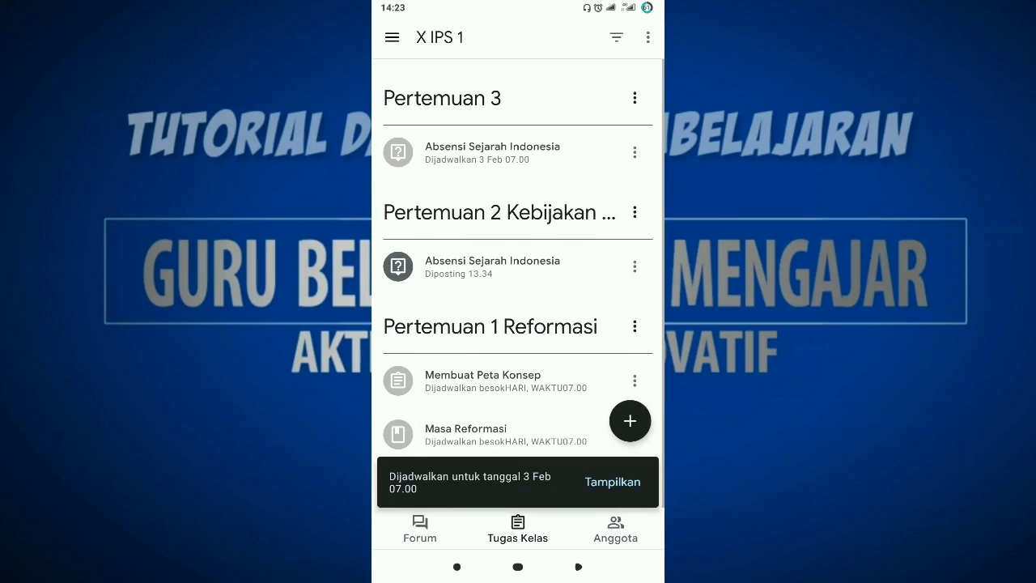
Create a new material (Materi) in the X IPS 1 class titled "Kebijakan Presiden SBY".
{"action": "left_click", "coordinate": [630, 421]}
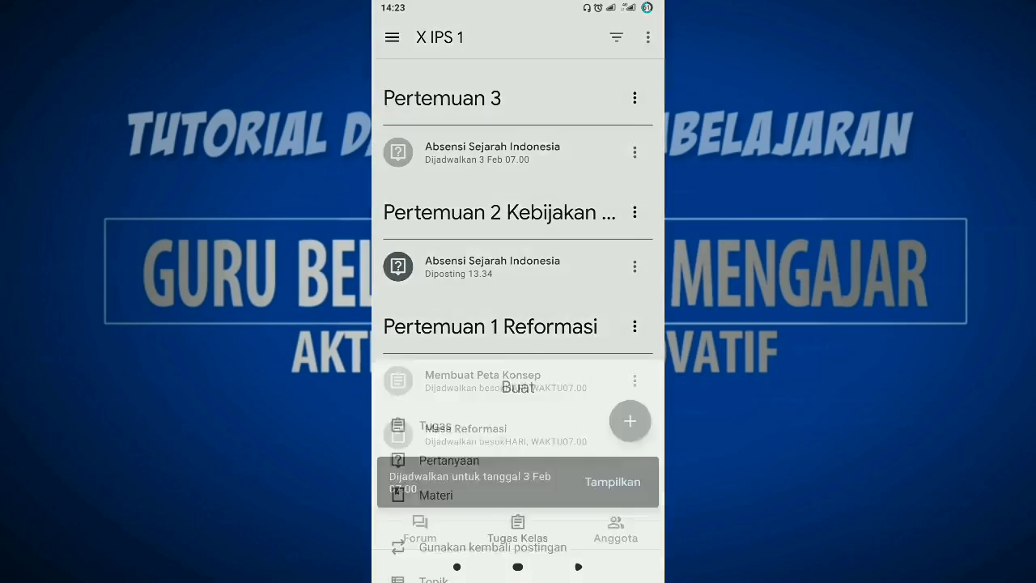
{"action": "left_click", "coordinate": [449, 405]}
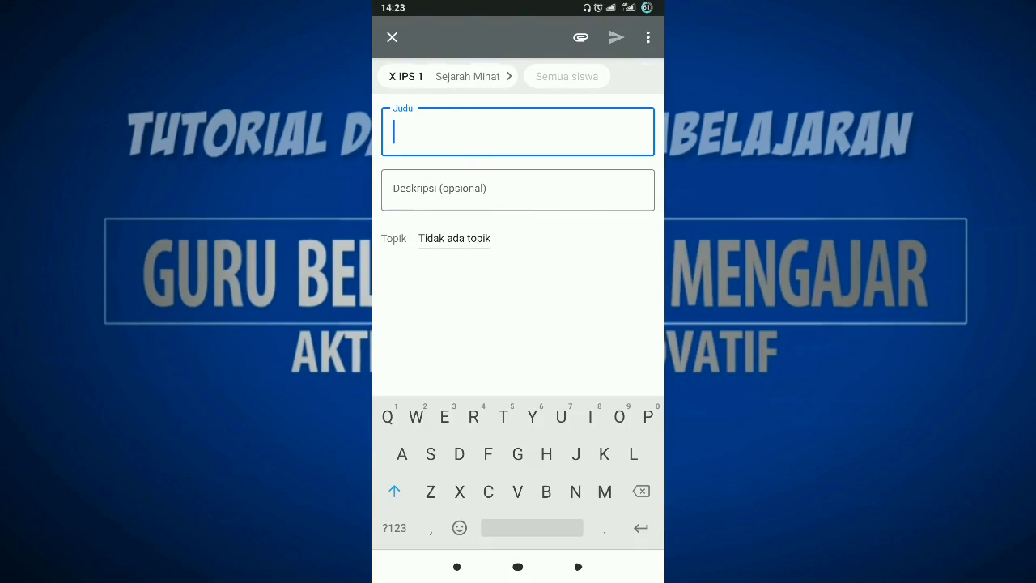
{"action": "type", "text": "K"}
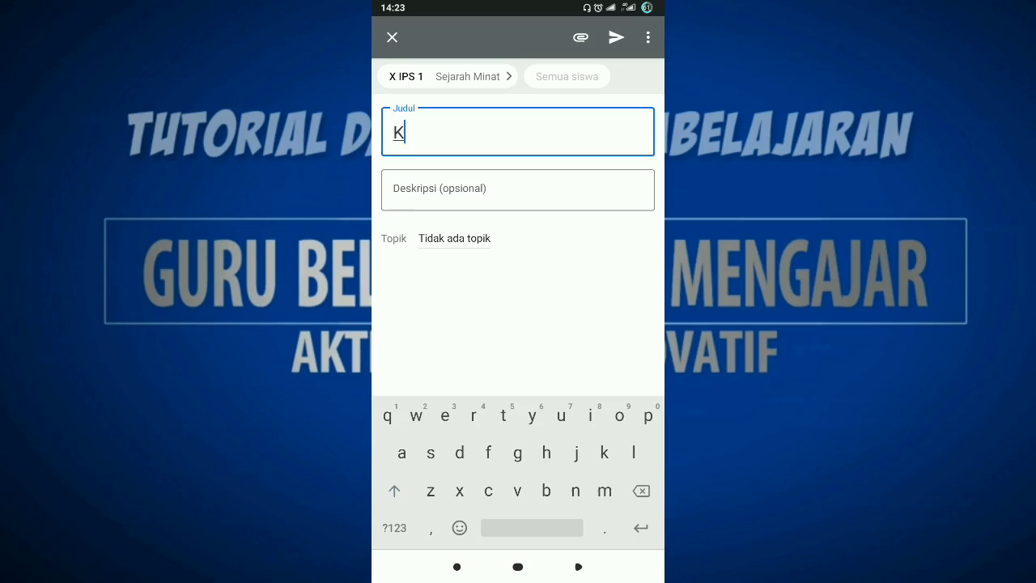
{"action": "type", "text": "ebijakan "}
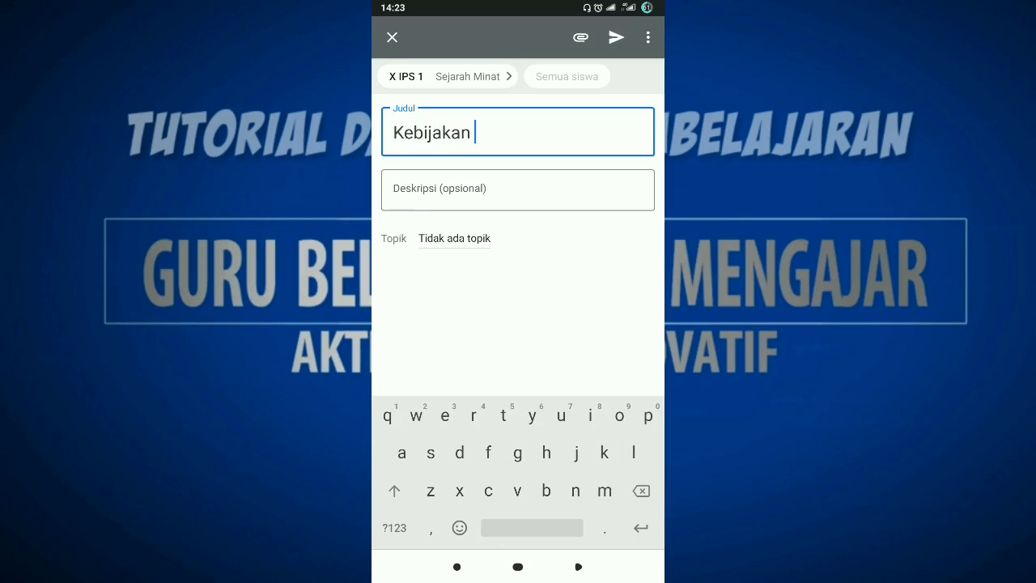
{"action": "type", "text": "Presiden"}
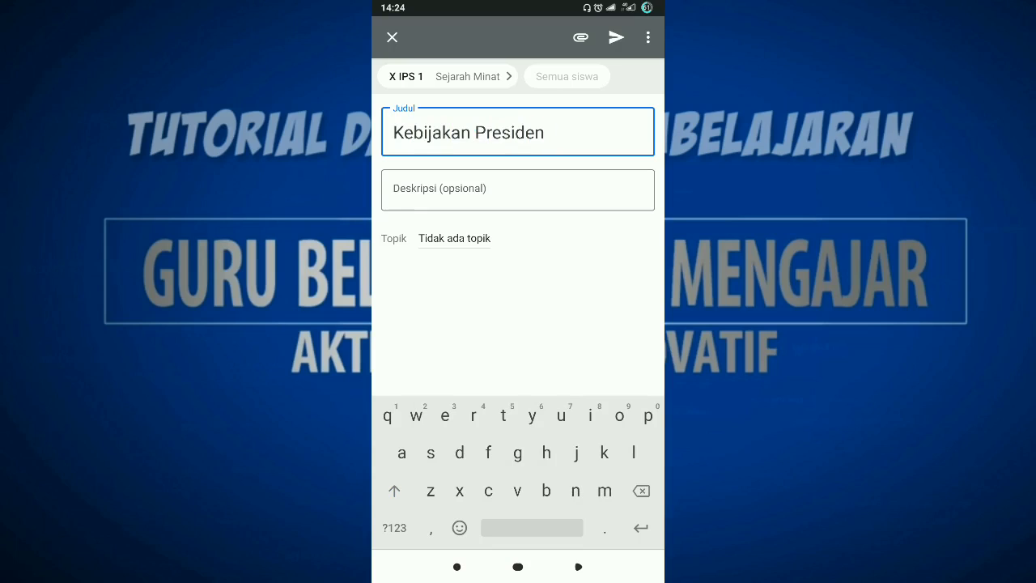
{"action": "left_click", "coordinate": [394, 491]}
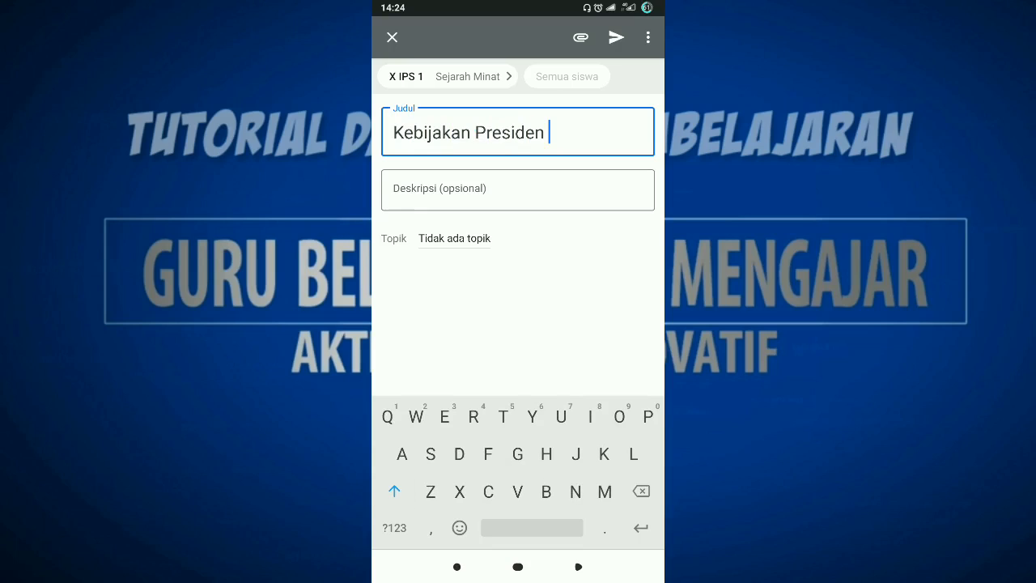
{"action": "type", "text": "SBY"}
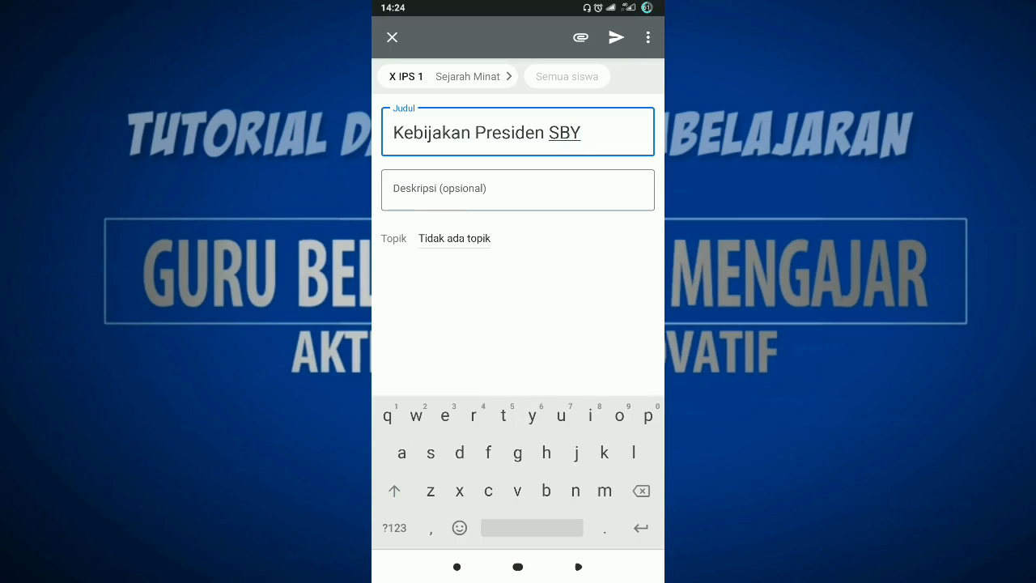
Enter the material's description as "Buka, baca dan pahami materi dalam lampiran".
{"action": "left_click", "coordinate": [518, 190]}
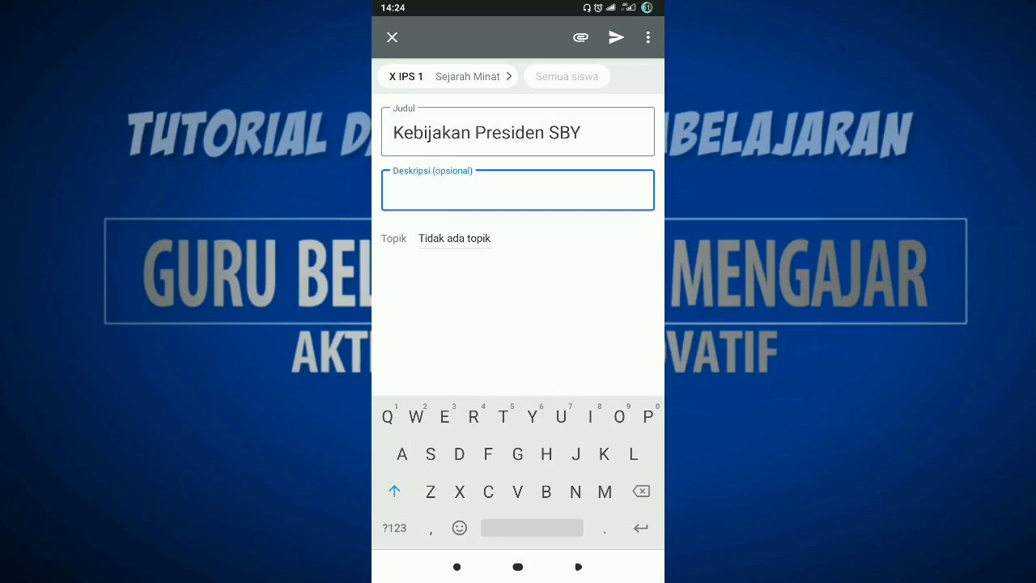
{"action": "type", "text": "Baca"}
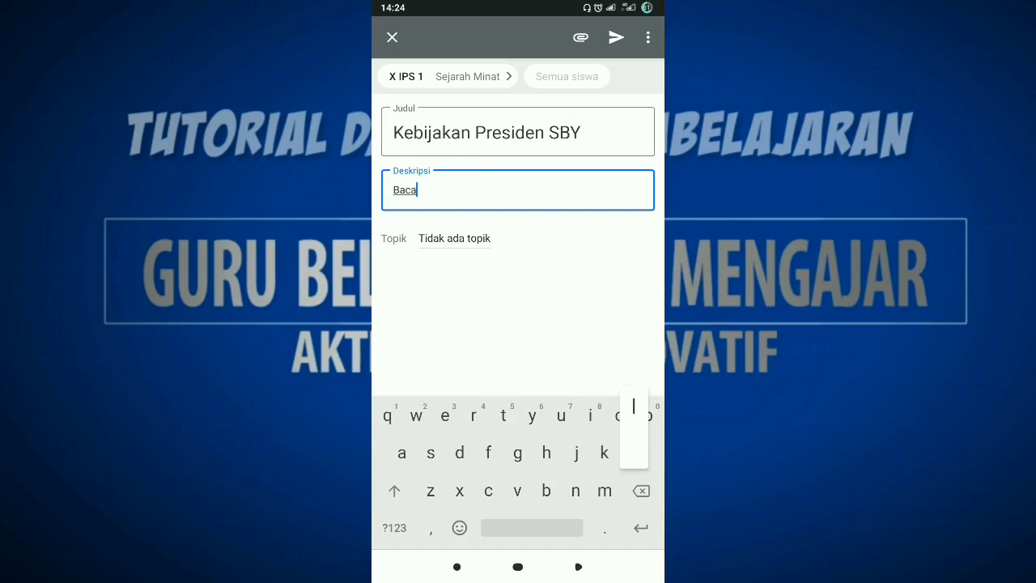
{"action": "type", "text": "lah a"}
{"action": "key", "text": "BackSpace"}
{"action": "key", "text": "BackSpace"}
{"action": "key", "text": "BackSpace"}
{"action": "key", "text": "BackSpace"}
{"action": "key", "text": "BackSpace"}
{"action": "key", "text": "BackSpace"}
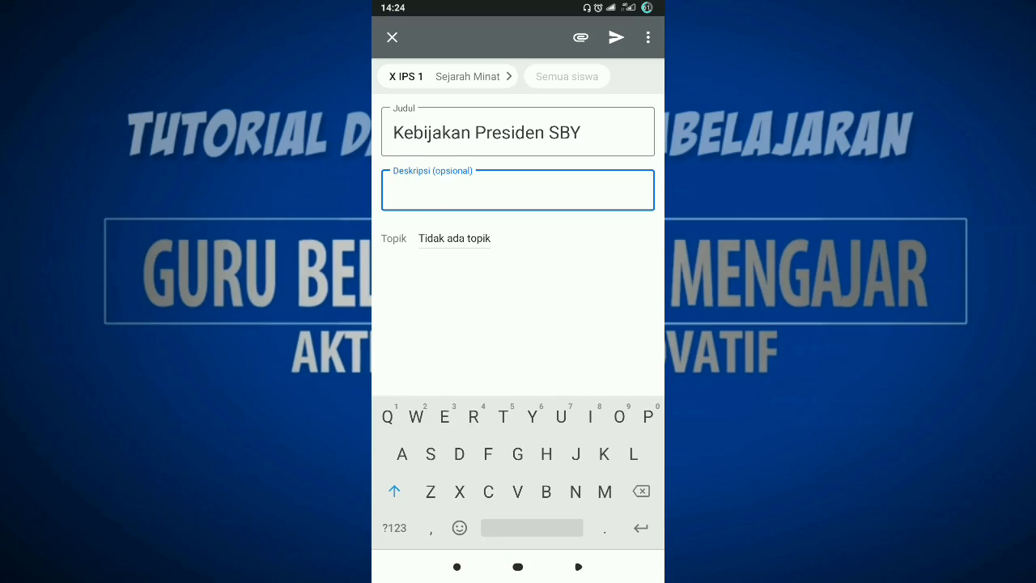
{"action": "type", "text": "Buka da"}
{"action": "key", "text": "BackSpace"}
{"action": "key", "text": "BackSpace"}
{"action": "key", "text": "BackSpace"}
{"action": "type", "text": ", baca dan pahami materi dalam lampiran"}
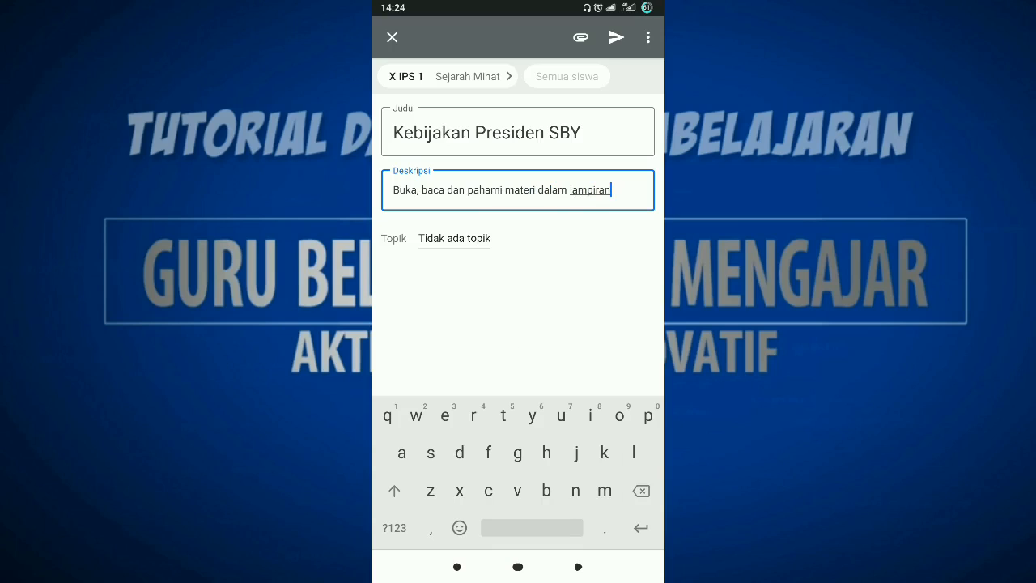
Assign the "Kebijakan Presiden SBY" material to the topic Pertemuan 3.
{"action": "left_click", "coordinate": [454, 238]}
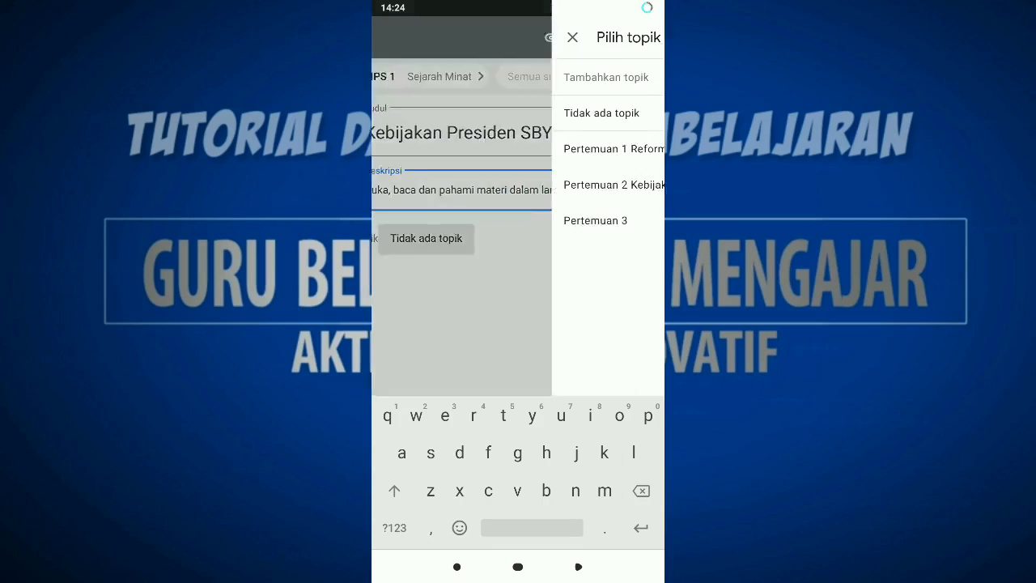
{"action": "left_click", "coordinate": [415, 221]}
{"action": "left_click", "coordinate": [605, 38]}
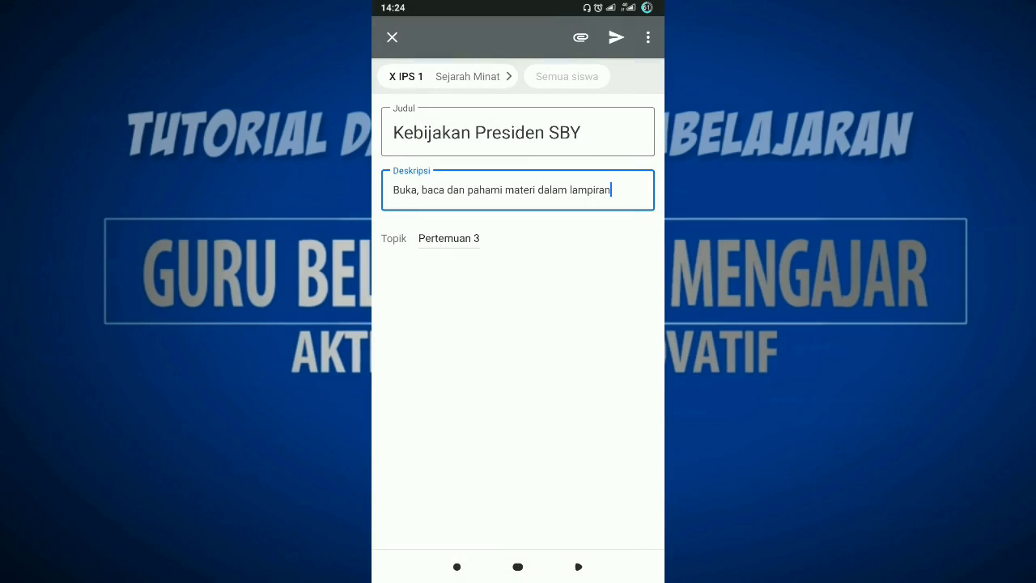
Attach the file SEJARAH-20KELOMPOK-20KOMPETENSI-20F.pdf from the phone's downloads (Unduhan) to the material.
{"action": "left_click", "coordinate": [580, 37]}
{"action": "left_click", "coordinate": [434, 375]}
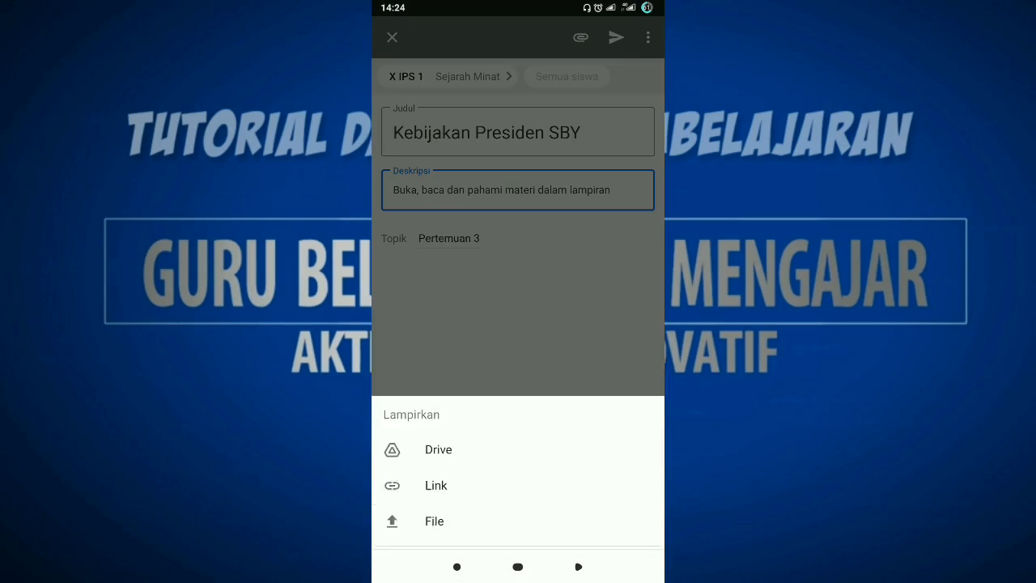
{"action": "left_click", "coordinate": [580, 37]}
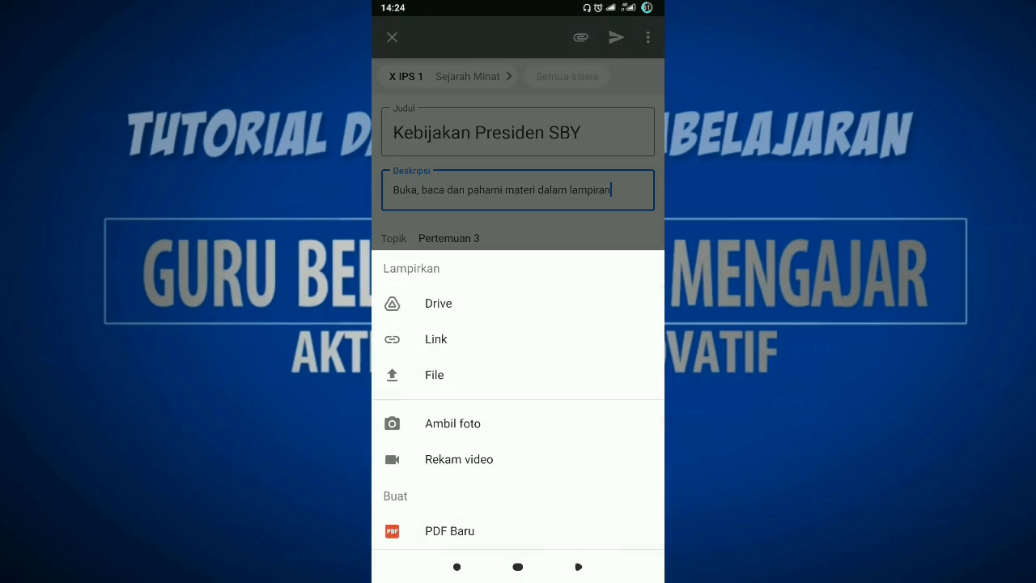
{"action": "left_click", "coordinate": [434, 375]}
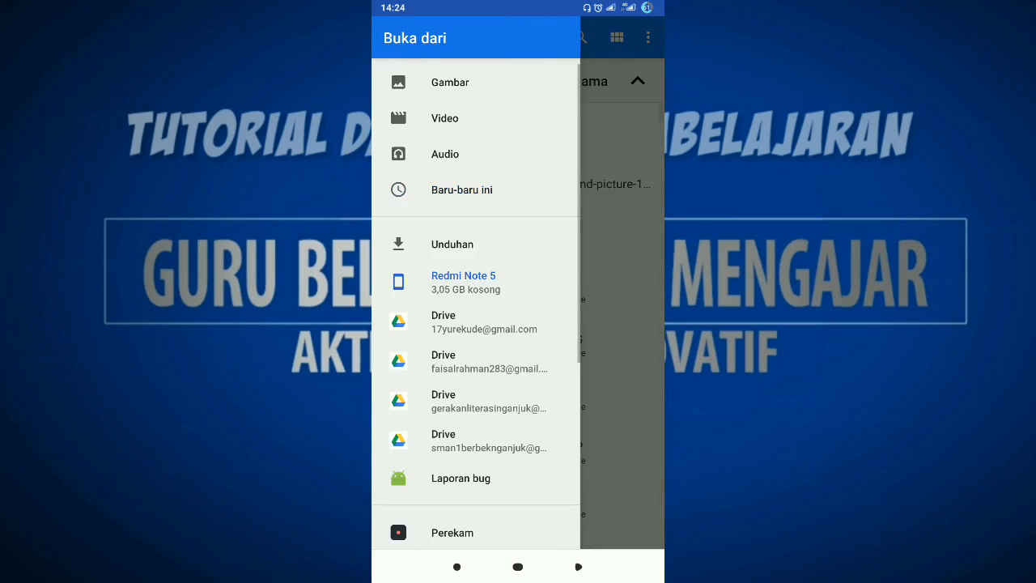
{"action": "scroll", "coordinate": [476, 307], "scroll_direction": "down", "scroll_amount": 1}
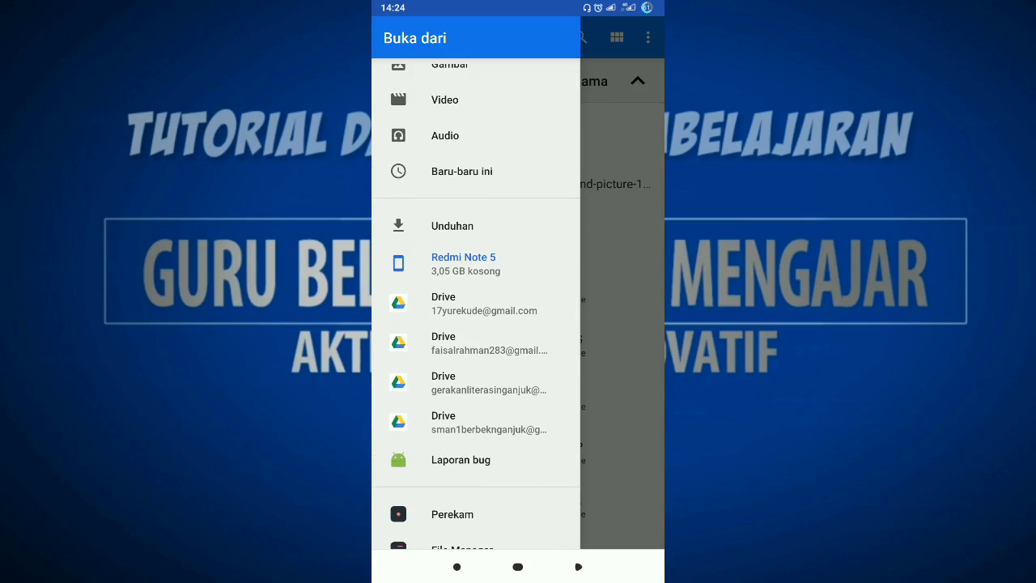
{"action": "left_click", "coordinate": [452, 226]}
{"action": "scroll", "coordinate": [518, 326], "scroll_direction": "down", "scroll_amount": 8}
{"action": "scroll", "coordinate": [519, 324], "scroll_direction": "down", "scroll_amount": 5}
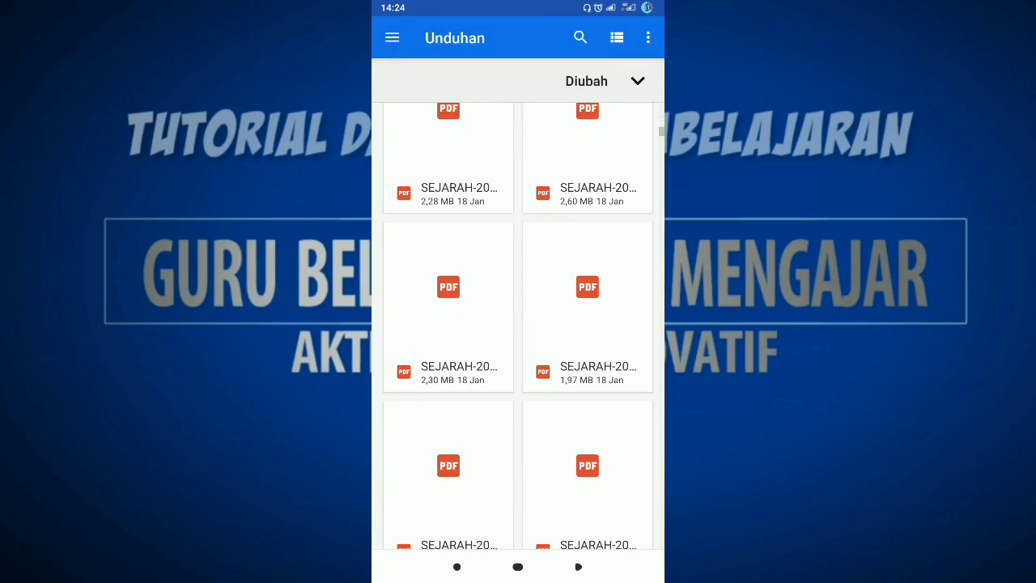
{"action": "scroll", "coordinate": [518, 326], "scroll_direction": "up", "scroll_amount": 1}
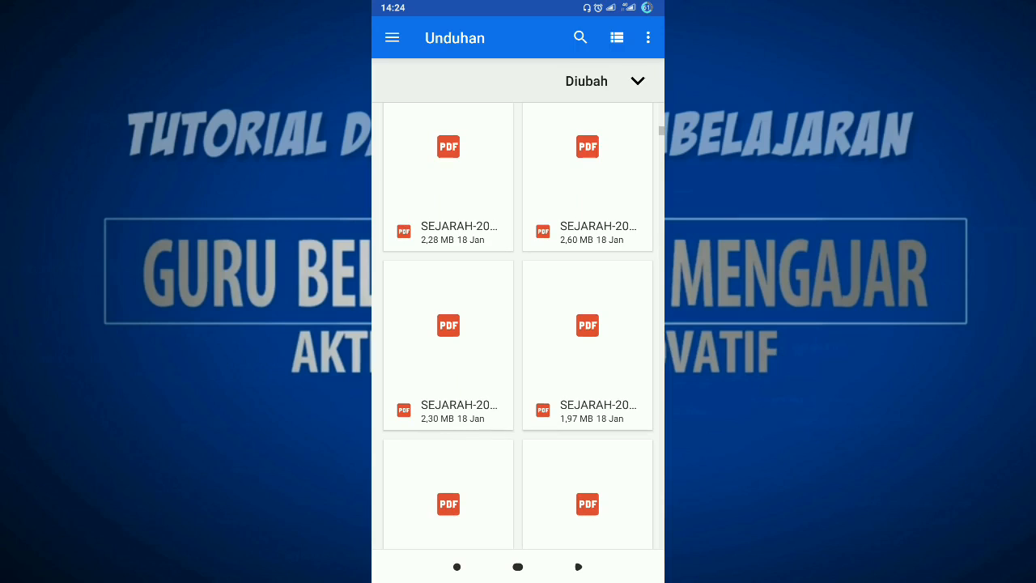
{"action": "left_click", "coordinate": [449, 340]}
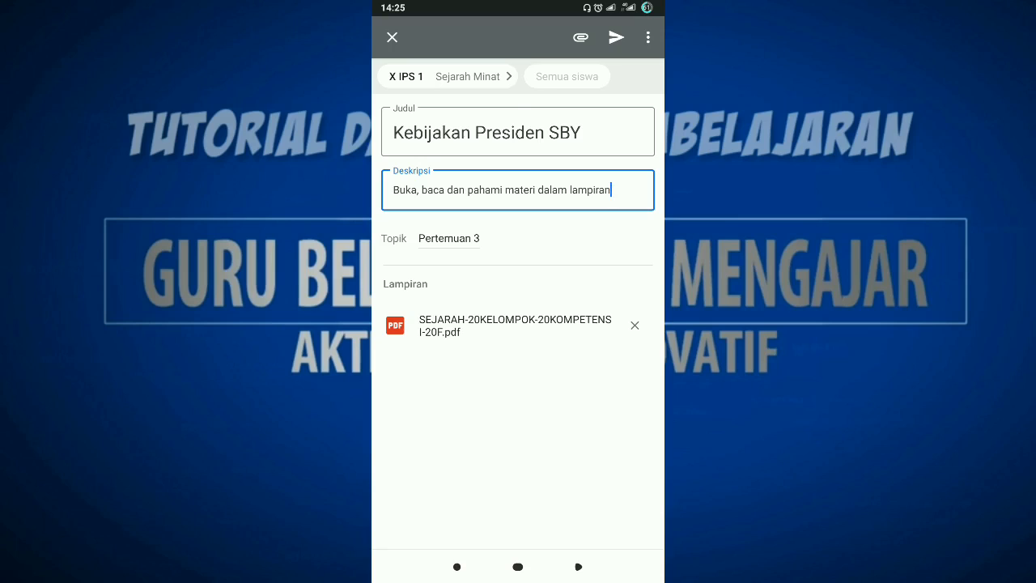
Schedule the "Kebijakan Presiden SBY" material for posting on Wednesday 3 February 2021 at 07.00.
{"action": "left_click", "coordinate": [648, 37]}
{"action": "left_click", "coordinate": [542, 44]}
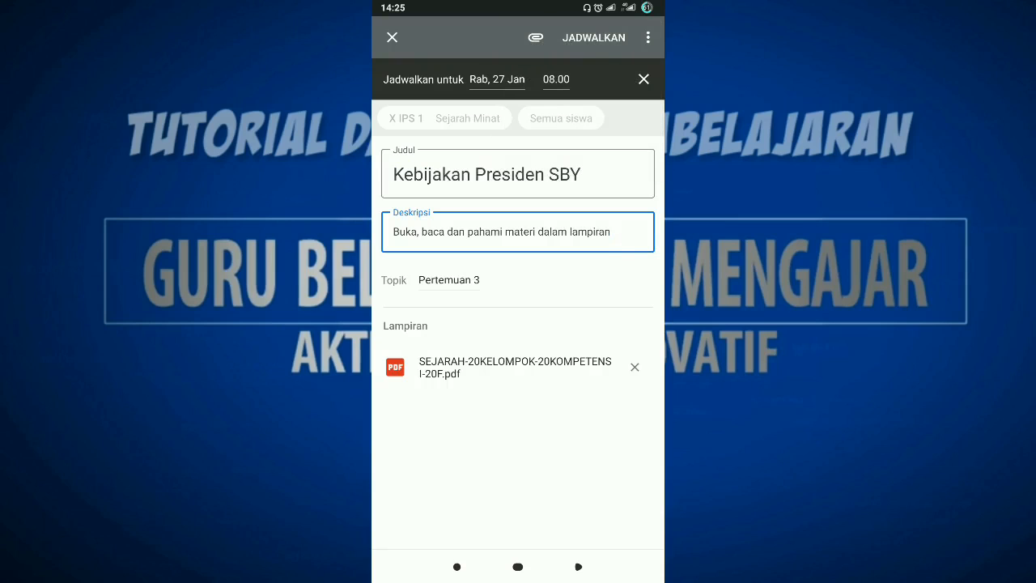
{"action": "left_click", "coordinate": [497, 79]}
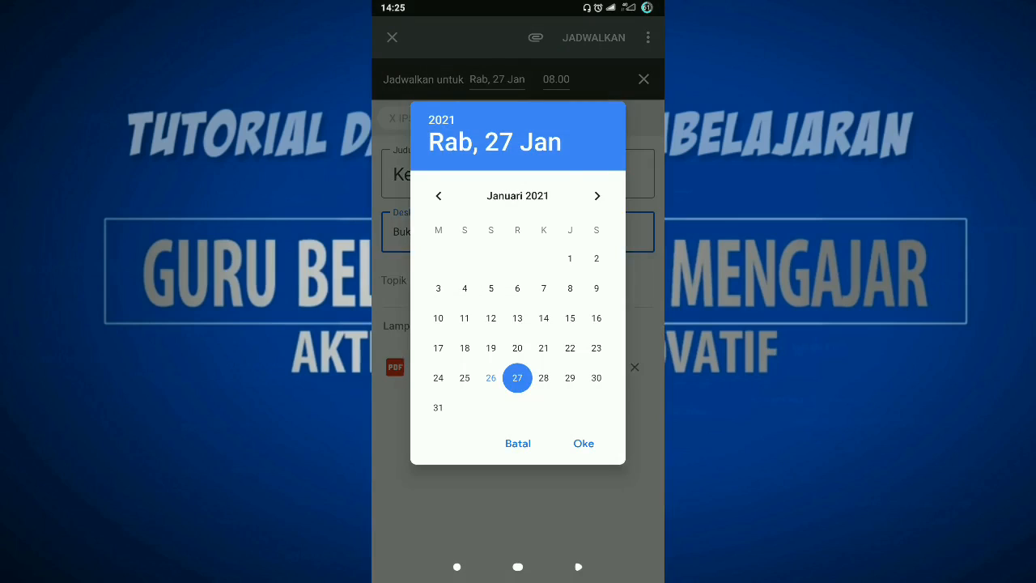
{"action": "left_click", "coordinate": [596, 196]}
{"action": "left_click", "coordinate": [517, 259]}
{"action": "left_click", "coordinate": [584, 442]}
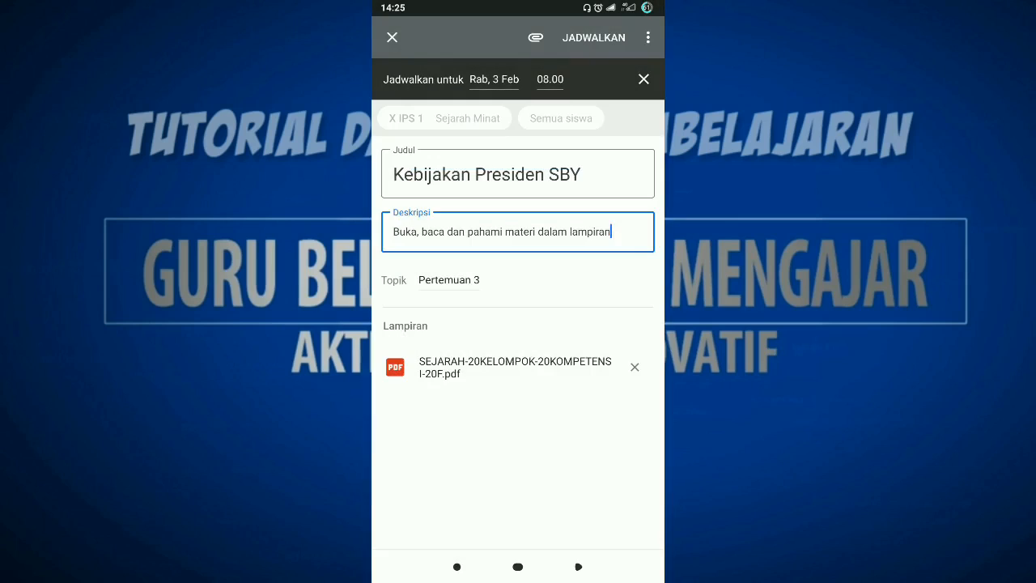
{"action": "left_click", "coordinate": [549, 79]}
{"action": "left_click", "coordinate": [484, 361]}
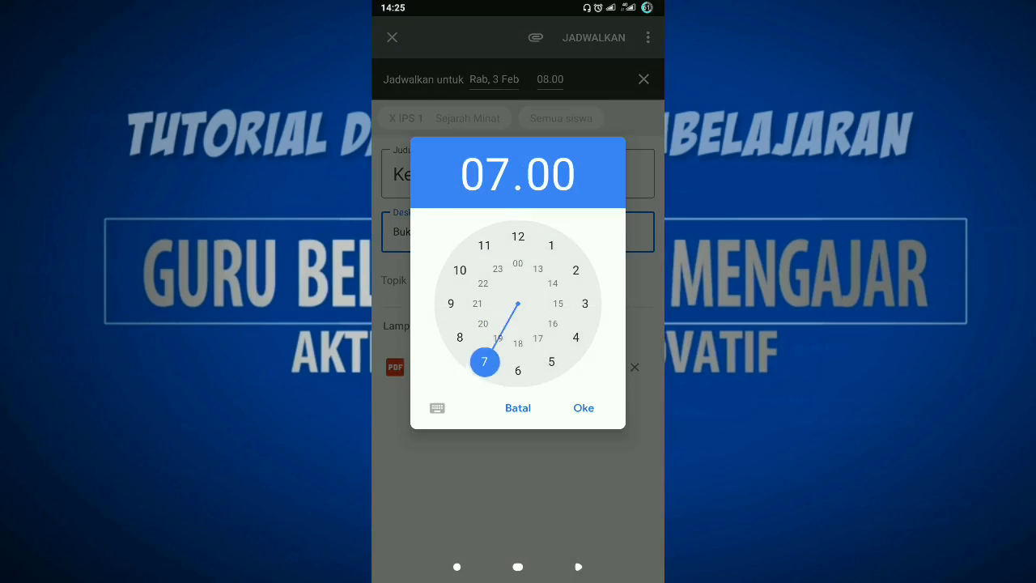
{"action": "left_click", "coordinate": [584, 408]}
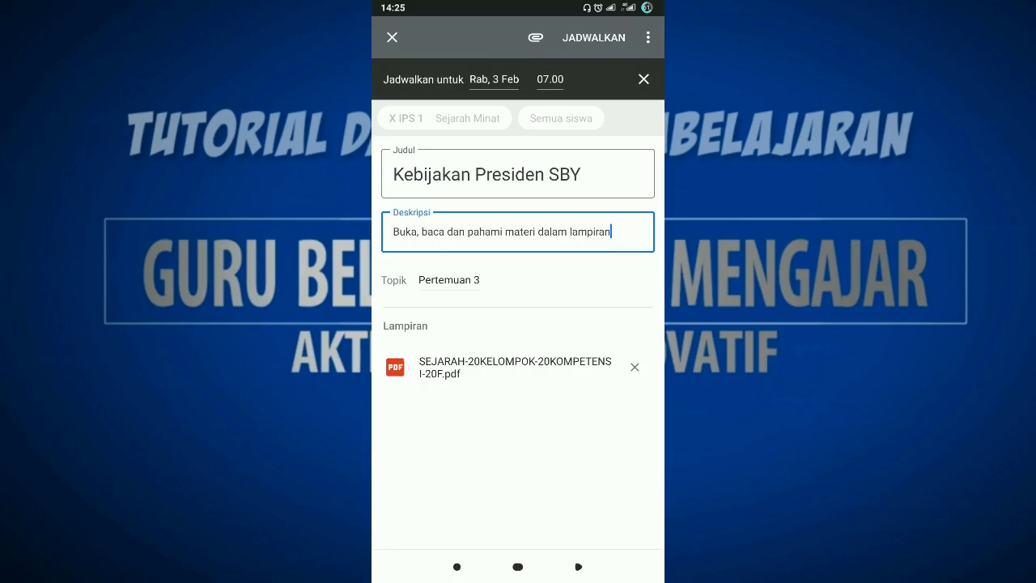
{"action": "left_click", "coordinate": [593, 37]}
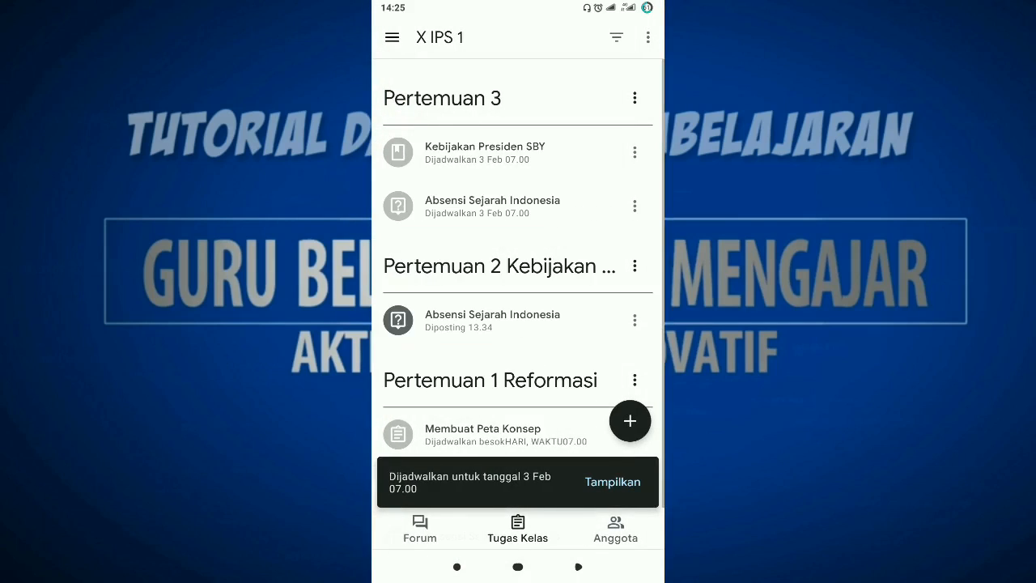
Create a new assignment in the X IPS 1 class titled "Tugas Membuat Video Singkat".
{"action": "left_click", "coordinate": [630, 421]}
{"action": "left_click", "coordinate": [435, 370]}
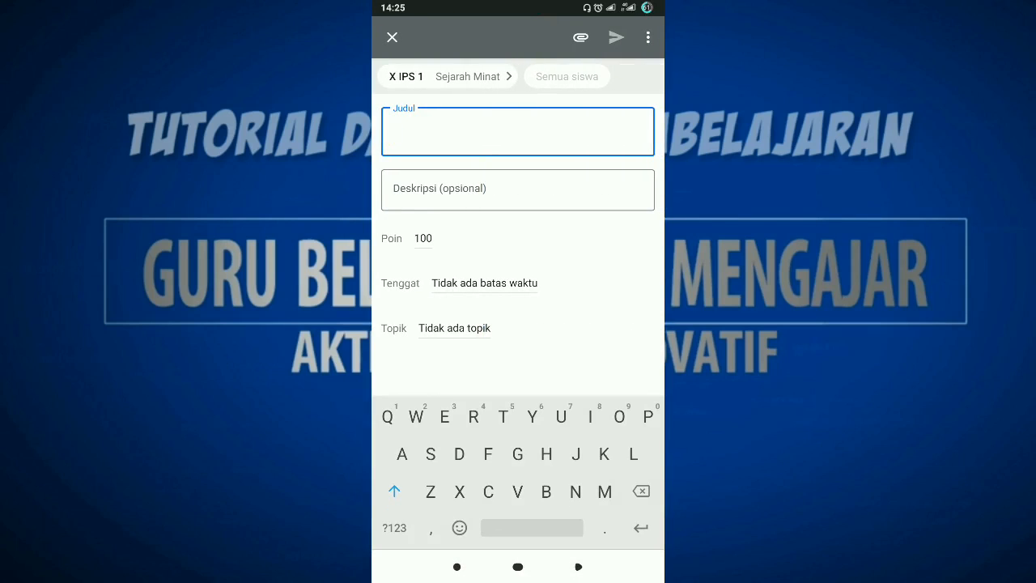
{"action": "type", "text": "Tugas"}
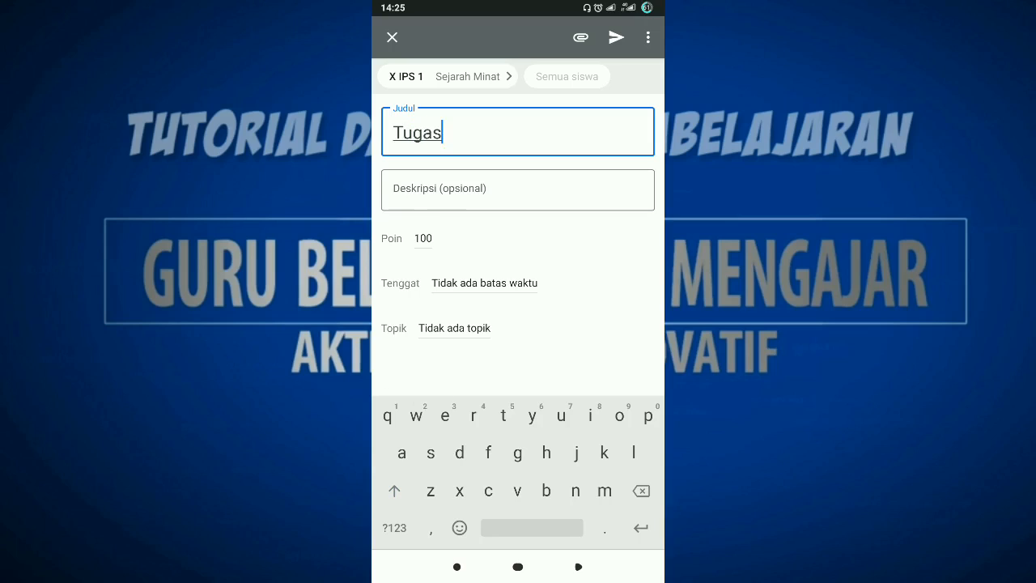
{"action": "key", "text": "shift"}
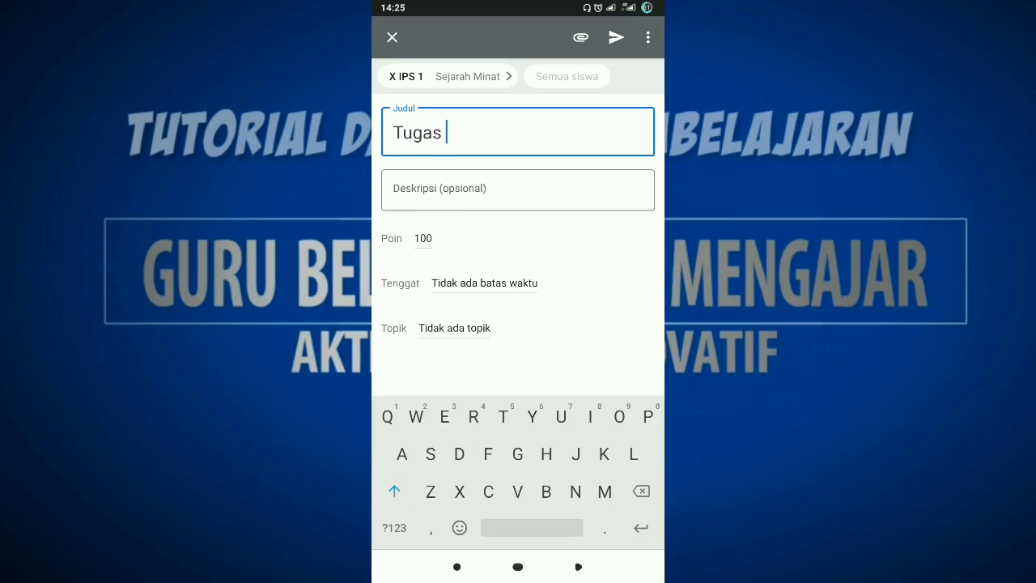
{"action": "type", "text": "Membuat Video"}
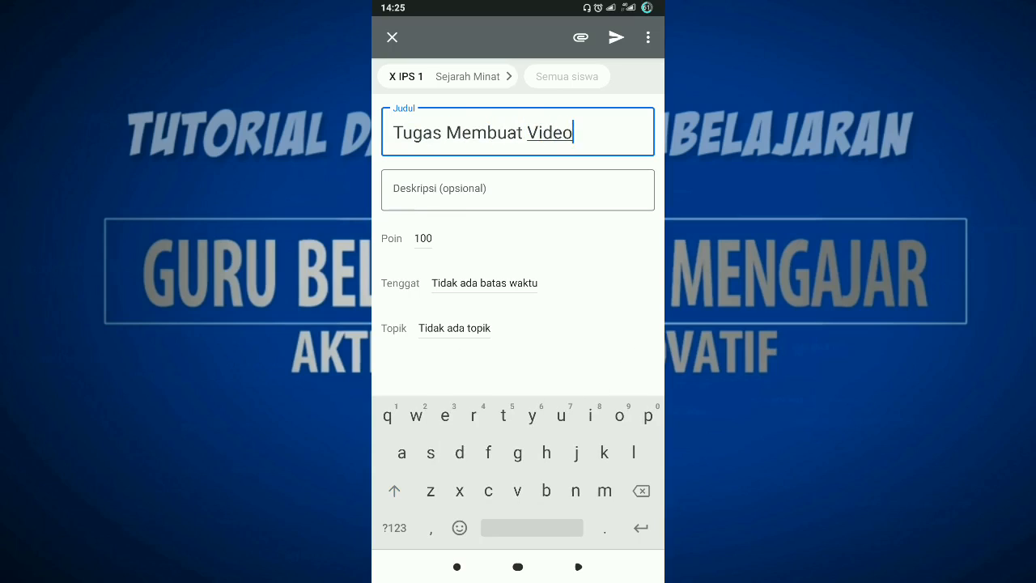
{"action": "key", "text": "shift"}
{"action": "type", "text": "Singkat"}
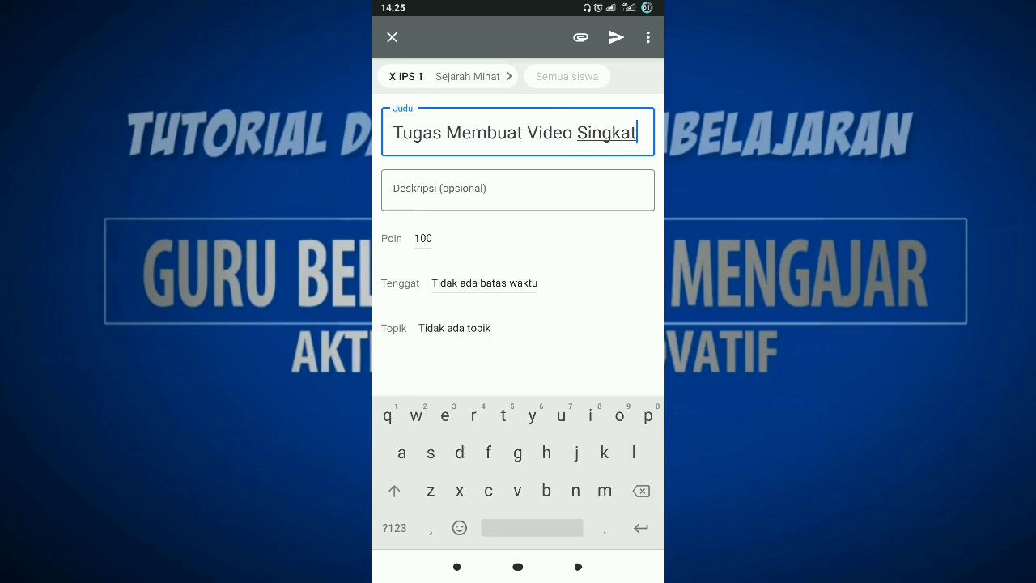
Enter "Buatlah video tentang reformasi" as the assignment's description.
{"action": "left_click", "coordinate": [518, 190]}
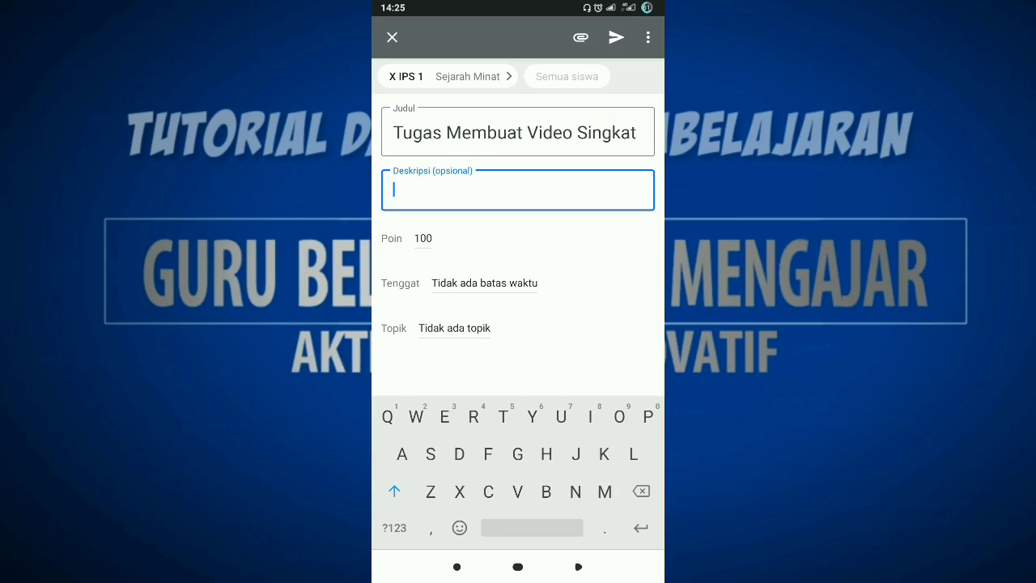
{"action": "type", "text": "Buatlah video "}
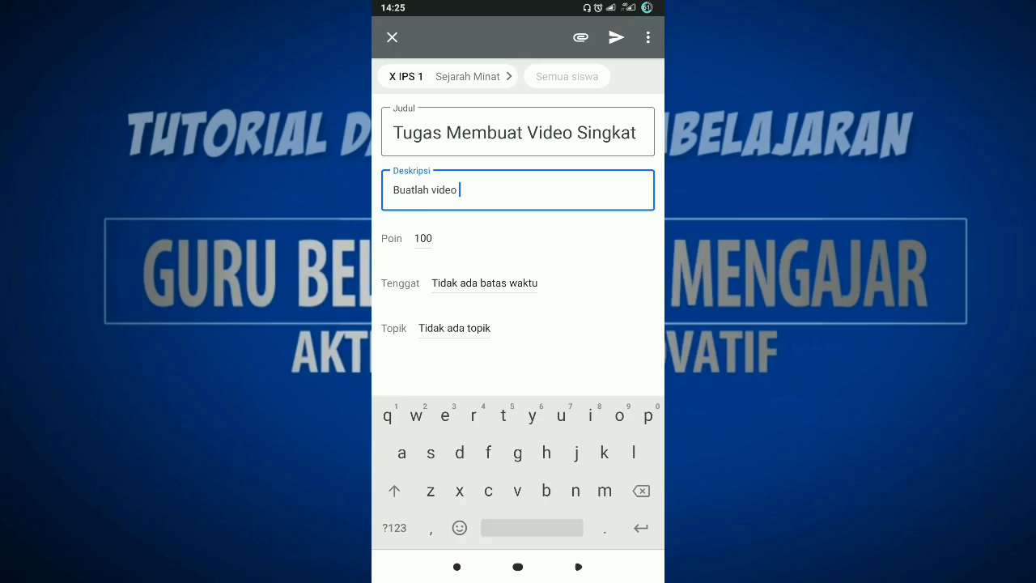
{"action": "type", "text": "tentang reformasi, baik"}
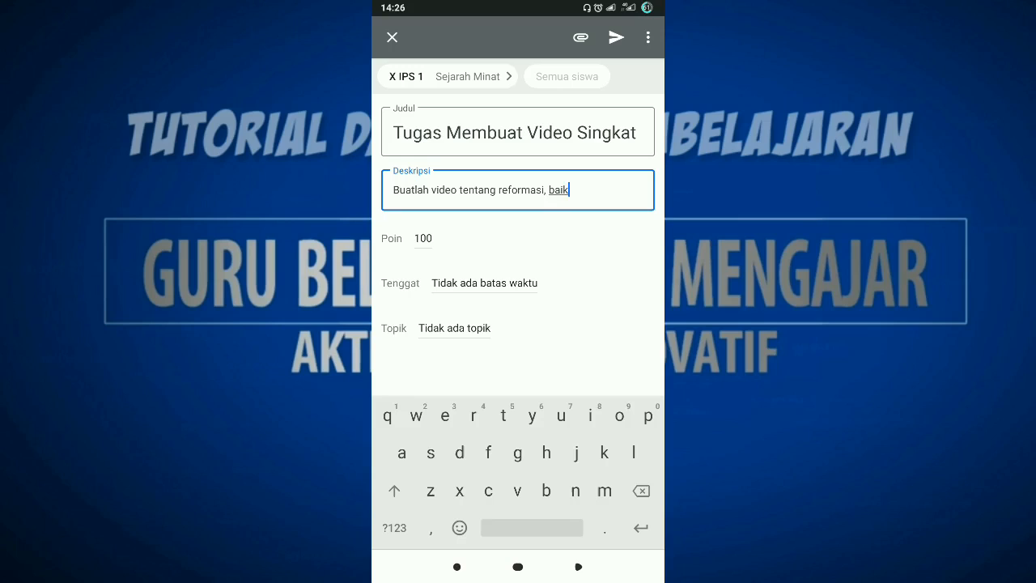
{"action": "type", "text": " oenjela"}
Try extending the assignment's description with ", baik penjelasan pribadi".
{"action": "key", "text": "BackSpace"}
{"action": "key", "text": "BackSpace"}
{"action": "key", "text": "BackSpace"}
{"action": "key", "text": "BackSpace"}
{"action": "key", "text": "BackSpace"}
{"action": "key", "text": "BackSpace"}
{"action": "key", "text": "BackSpace"}
{"action": "type", "text": "penjelasan pribadi"}
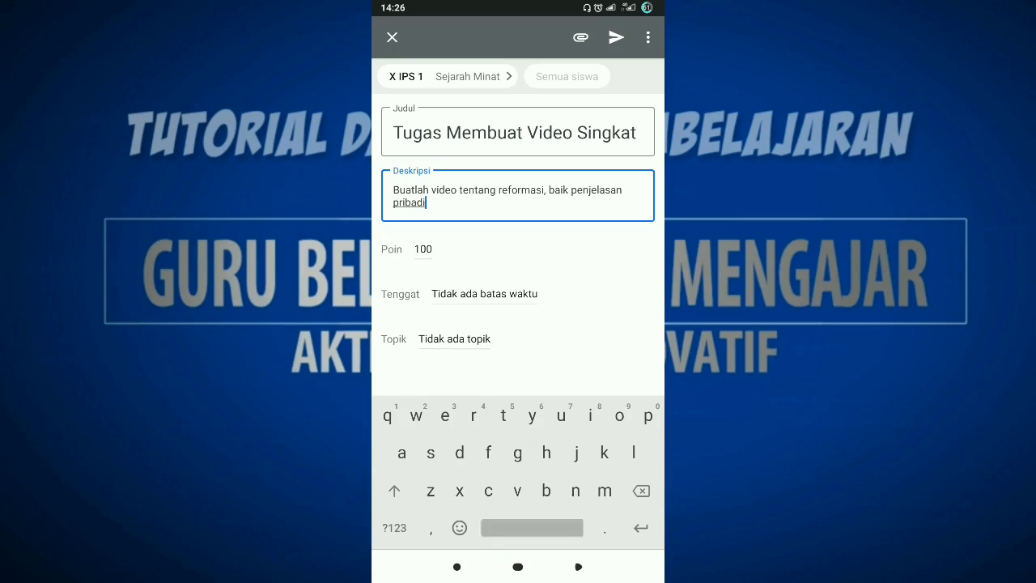
Remove the added clause so the description reads "Buatlah video tentang reformasi.", ending with a full stop.
{"action": "key", "text": "BackSpace"}
{"action": "key", "text": "BackSpace"}
{"action": "key", "text": "BackSpace"}
{"action": "key", "text": "BackSpace"}
{"action": "key", "text": "BackSpace"}
{"action": "key", "text": "BackSpace"}
{"action": "key", "text": "BackSpace"}
{"action": "key", "text": "BackSpace"}
{"action": "key", "text": "BackSpace"}
{"action": "key", "text": "BackSpace"}
{"action": "key", "text": "BackSpace"}
{"action": "key", "text": "BackSpace"}
{"action": "key", "text": "BackSpace"}
{"action": "key", "text": "BackSpace"}
{"action": "key", "text": "BackSpace"}
{"action": "key", "text": "BackSpace"}
{"action": "key", "text": "BackSpace"}
{"action": "key", "text": "BackSpace"}
{"action": "key", "text": "BackSpace"}
{"action": "key", "text": "BackSpace"}
{"action": "key", "text": "BackSpace"}
{"action": "key", "text": "BackSpace"}
{"action": "key", "text": "BackSpace"}
{"action": "key", "text": "BackSpace"}
{"action": "key", "text": "BackSpace"}
{"action": "key", "text": "BackSpace"}
{"action": "key", "text": "BackSpace"}
{"action": "type", "text": "i."}
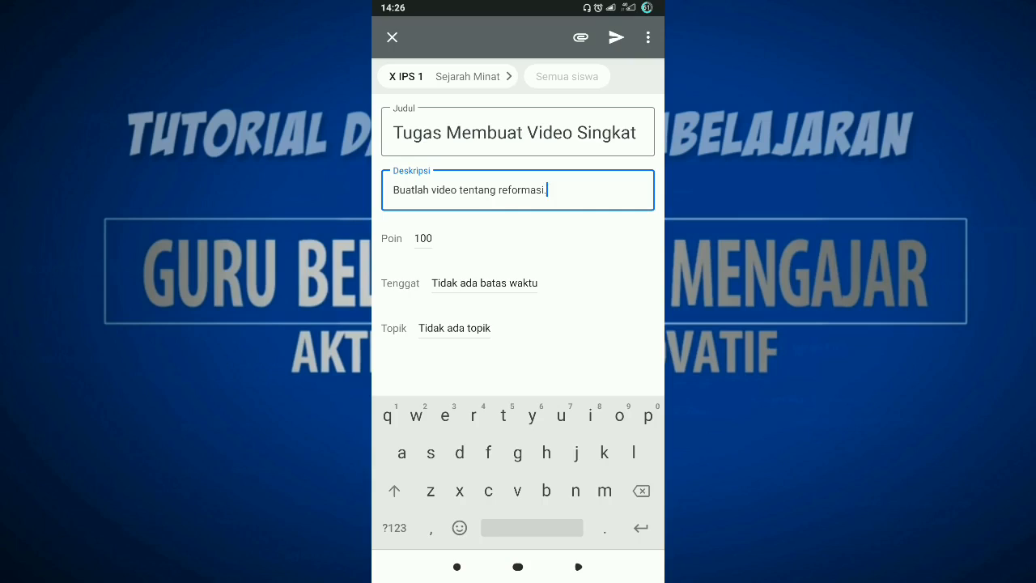
Set the assignment's deadline (Tenggat) to Wednesday 10 February 2021 at 23.59.
{"action": "left_click", "coordinate": [484, 282]}
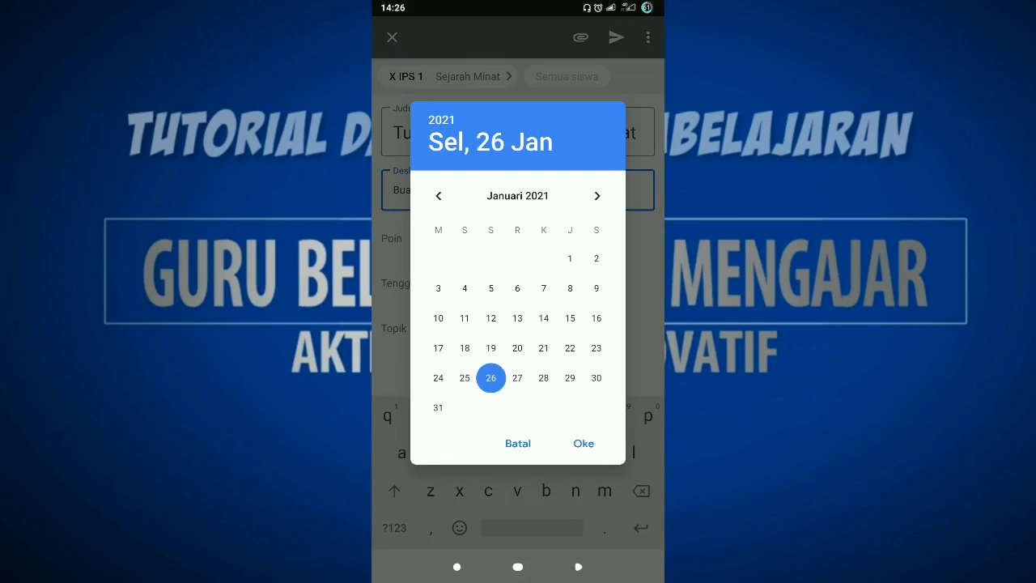
{"action": "left_click", "coordinate": [596, 196]}
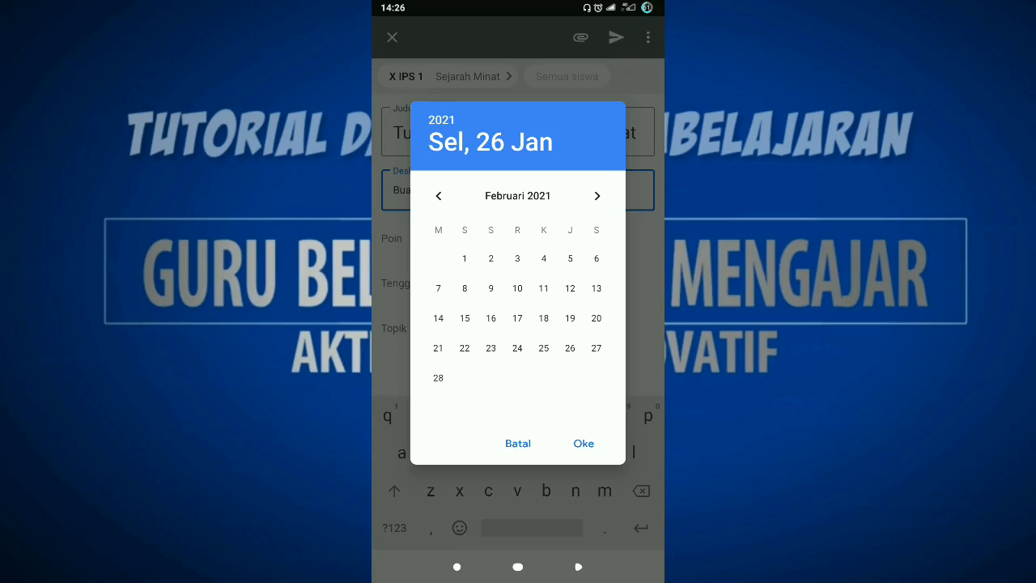
{"action": "left_click", "coordinate": [518, 288]}
{"action": "left_click", "coordinate": [584, 443]}
{"action": "left_click", "coordinate": [579, 284]}
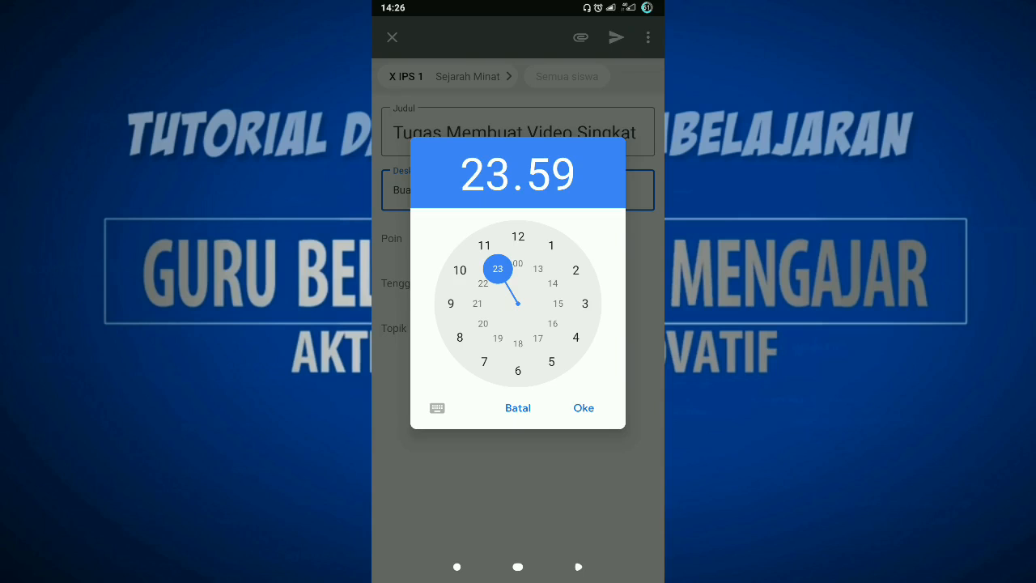
{"action": "left_click", "coordinate": [583, 408]}
Assign the "Tugas Membuat Video Singkat" assignment to the topic Pertemuan 3.
{"action": "left_click", "coordinate": [454, 329]}
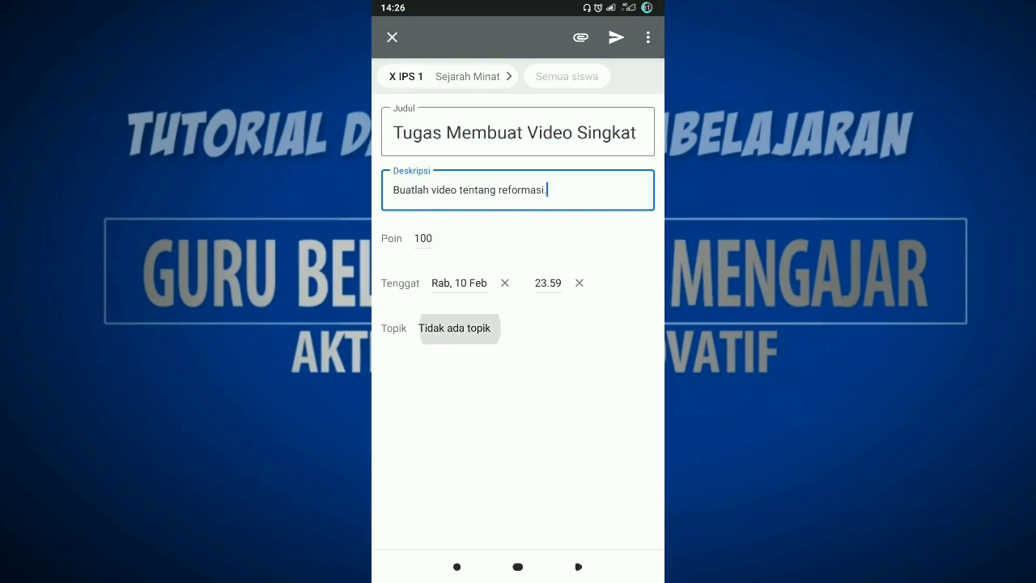
{"action": "left_click", "coordinate": [518, 222]}
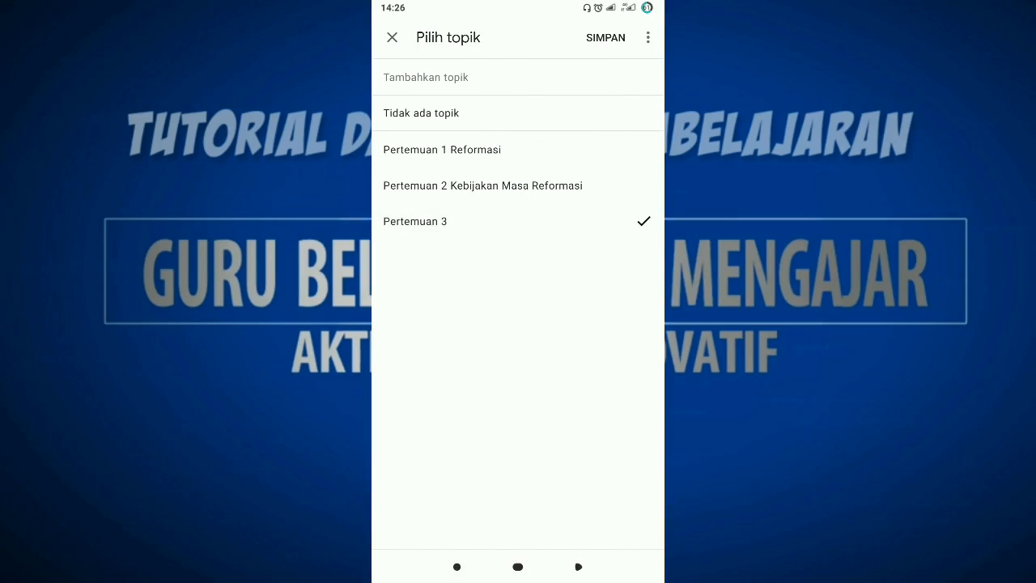
{"action": "left_click", "coordinate": [606, 37]}
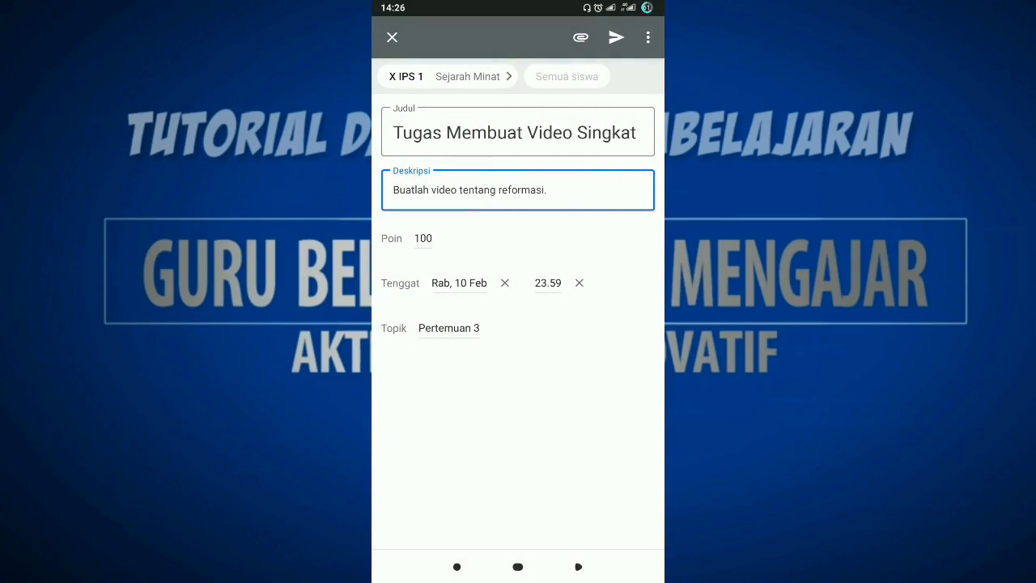
Switch the assignment to scheduled posting (Jadwalkan) and set its posting time to 07.00.
{"action": "left_click", "coordinate": [647, 38]}
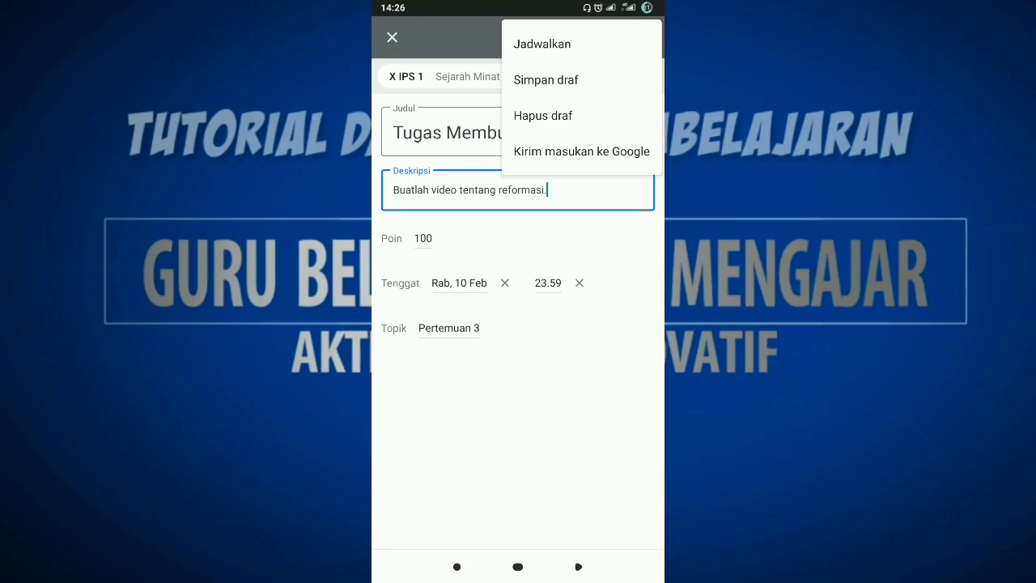
{"action": "left_click", "coordinate": [543, 43]}
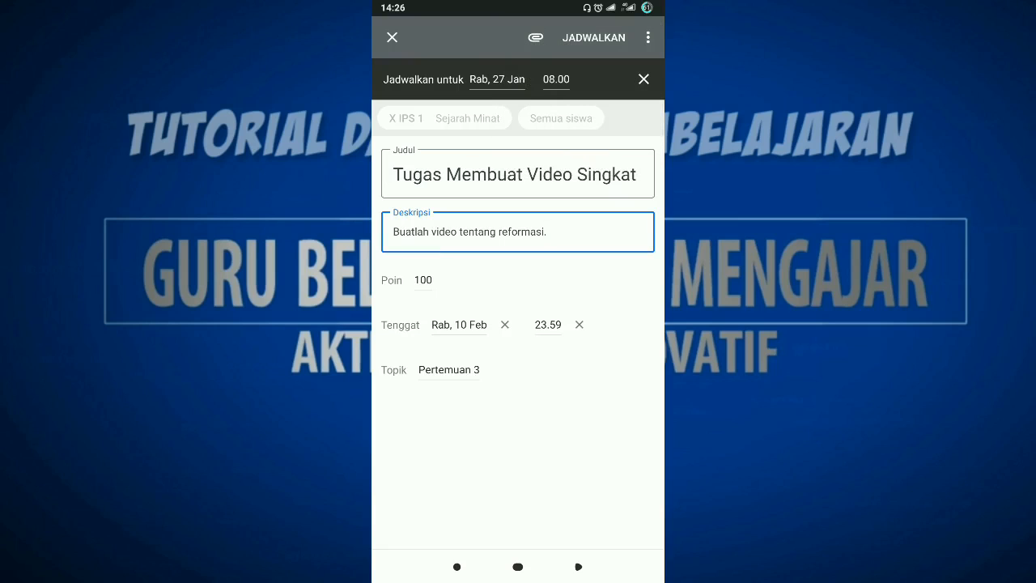
{"action": "left_click", "coordinate": [556, 79]}
{"action": "left_click", "coordinate": [484, 361]}
{"action": "left_click", "coordinate": [584, 408]}
Set the assignment's posting date to Wednesday 3 February 2021 and schedule it.
{"action": "left_click", "coordinate": [497, 79]}
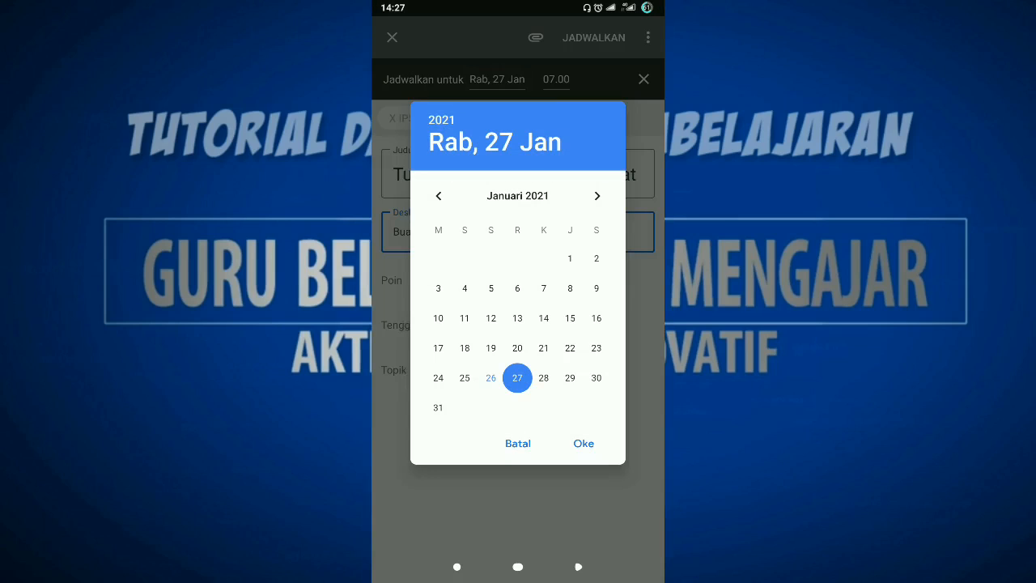
{"action": "left_click", "coordinate": [597, 195]}
{"action": "left_click", "coordinate": [518, 258]}
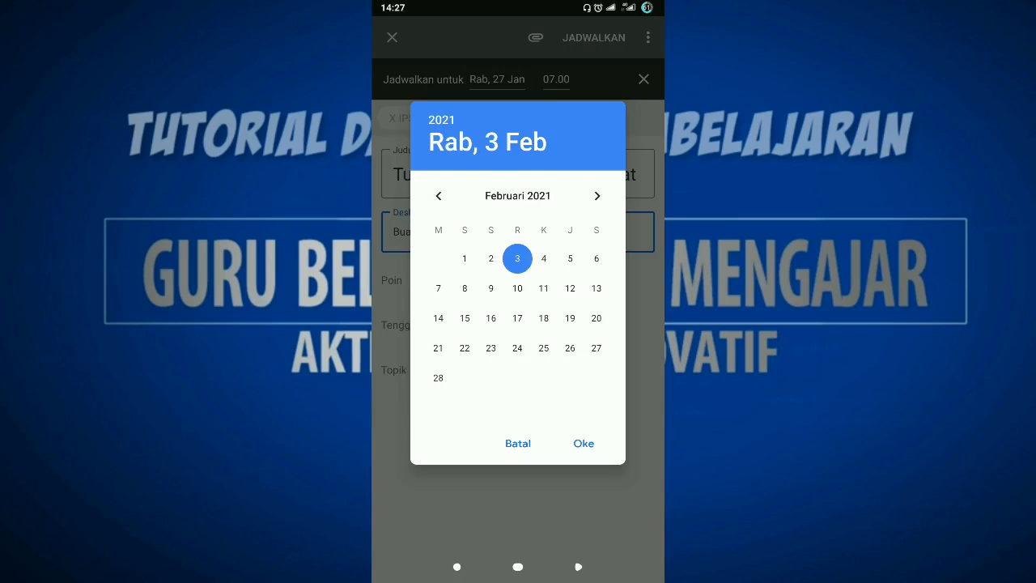
{"action": "left_click", "coordinate": [583, 443]}
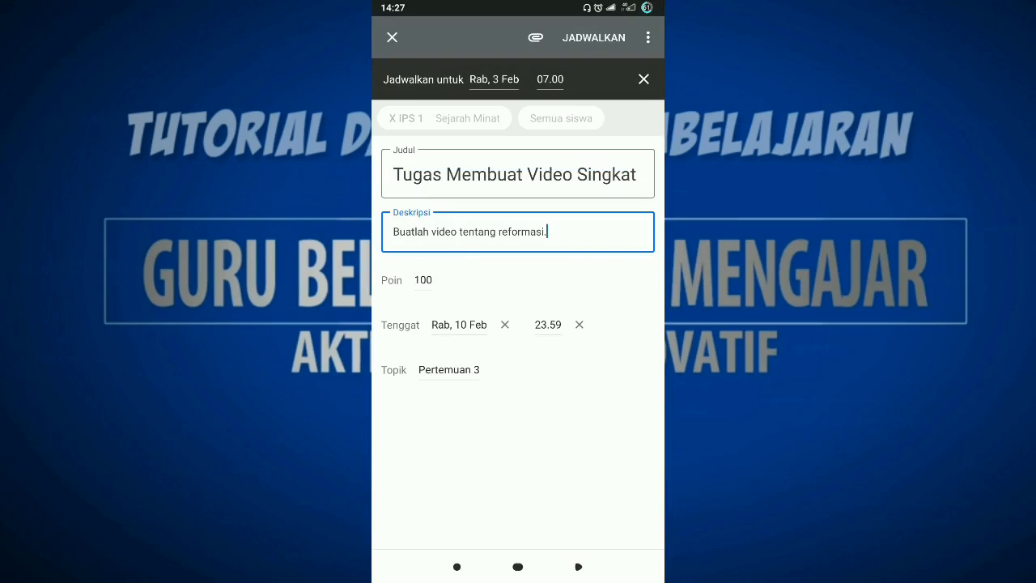
{"action": "left_click", "coordinate": [594, 37]}
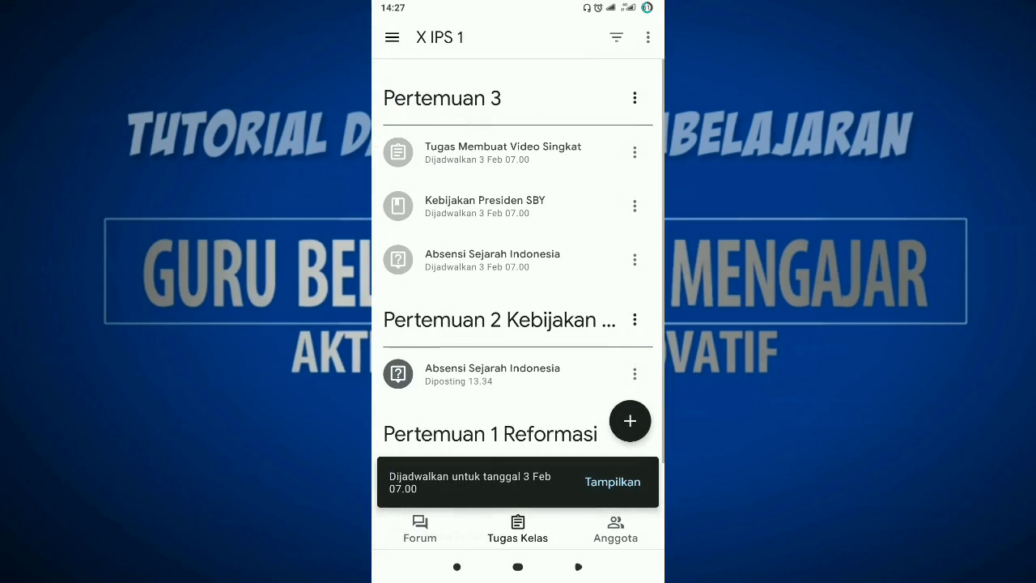
Review the scheduled and posted items under the Pertemuan 3, Pertemuan 2 and Pertemuan 1 Reformasi topics in the X IPS 1 classwork list.
{"action": "scroll", "coordinate": [519, 267], "scroll_direction": "down", "scroll_amount": 3}
{"action": "scroll", "coordinate": [518, 267], "scroll_direction": "down", "scroll_amount": 1}
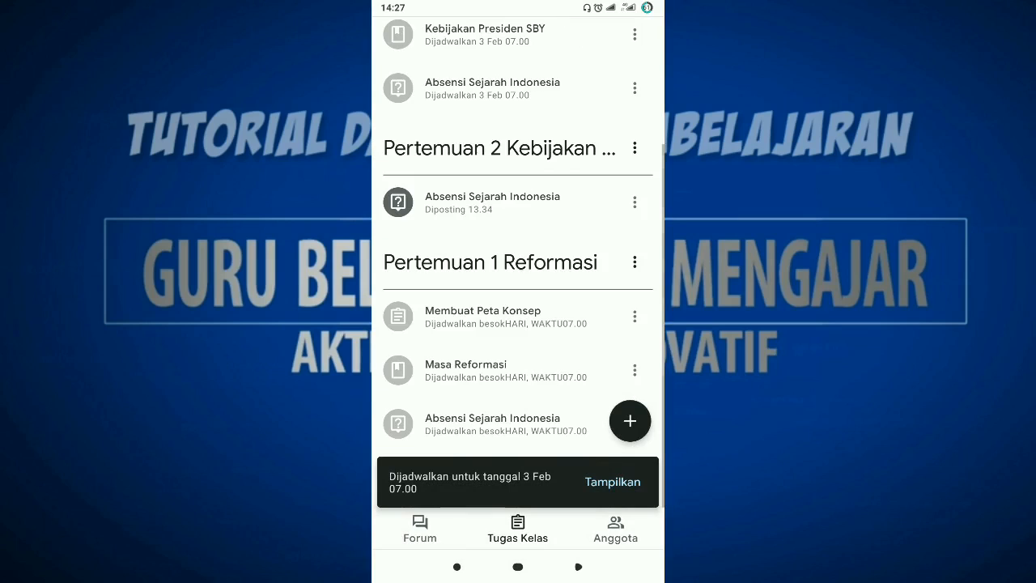
{"action": "scroll", "coordinate": [518, 267], "scroll_direction": "up", "scroll_amount": 1}
{"action": "scroll", "coordinate": [518, 267], "scroll_direction": "up", "scroll_amount": 2}
{"action": "scroll", "coordinate": [519, 267], "scroll_direction": "up", "scroll_amount": 3}
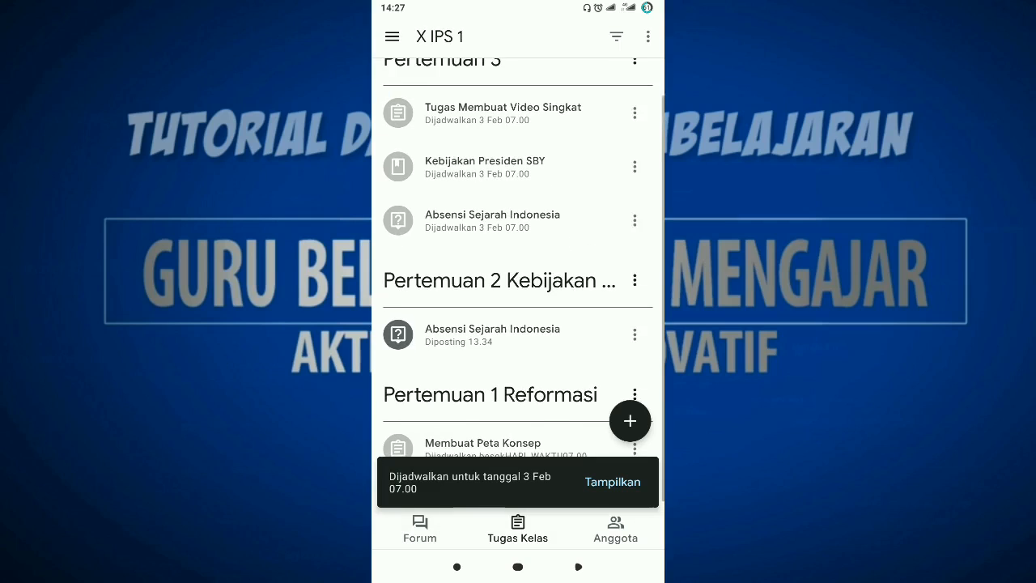
{"action": "scroll", "coordinate": [518, 267], "scroll_direction": "down", "scroll_amount": 2}
{"action": "scroll", "coordinate": [518, 268], "scroll_direction": "down", "scroll_amount": 3}
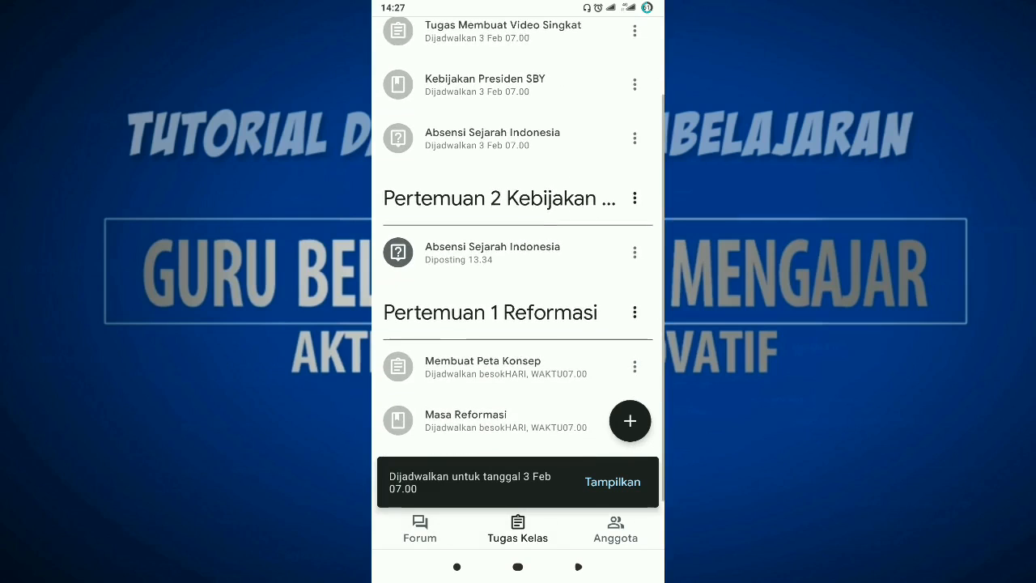
{"action": "scroll", "coordinate": [518, 267], "scroll_direction": "up", "scroll_amount": 3}
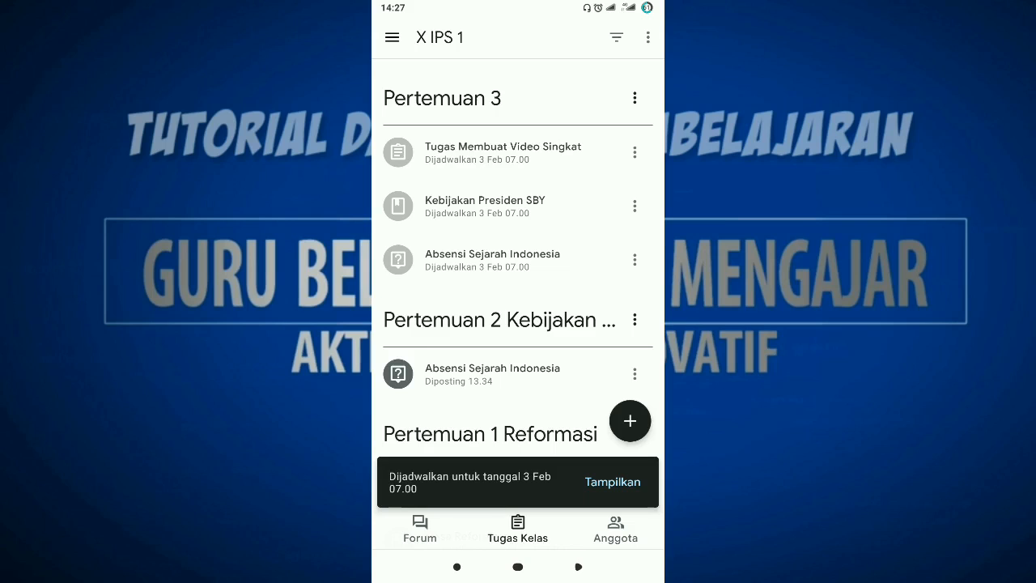
{"action": "scroll", "coordinate": [518, 267], "scroll_direction": "down", "scroll_amount": 3}
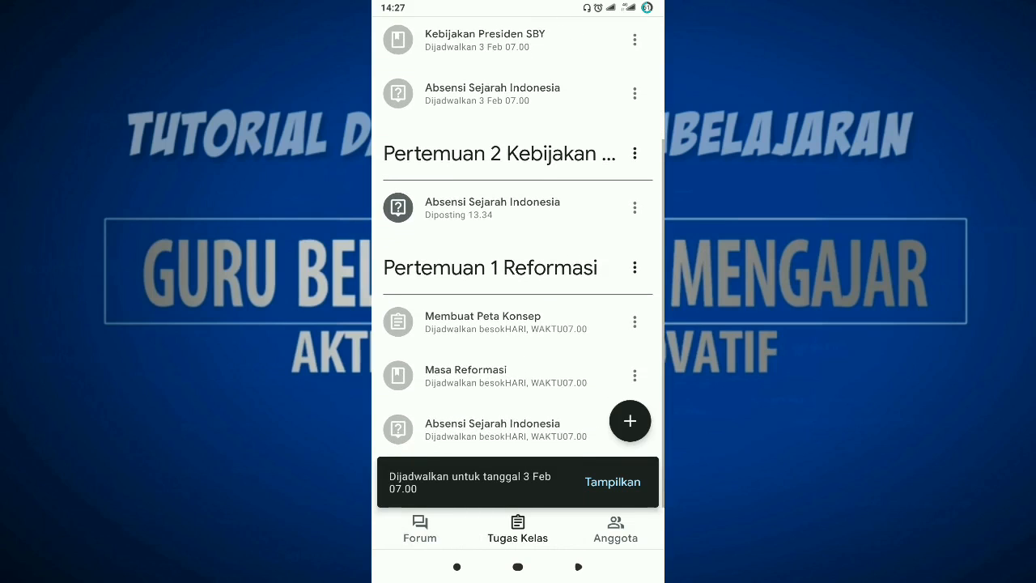
{"action": "scroll", "coordinate": [518, 267], "scroll_direction": "up", "scroll_amount": 3}
{"action": "scroll", "coordinate": [518, 267], "scroll_direction": "down", "scroll_amount": 3}
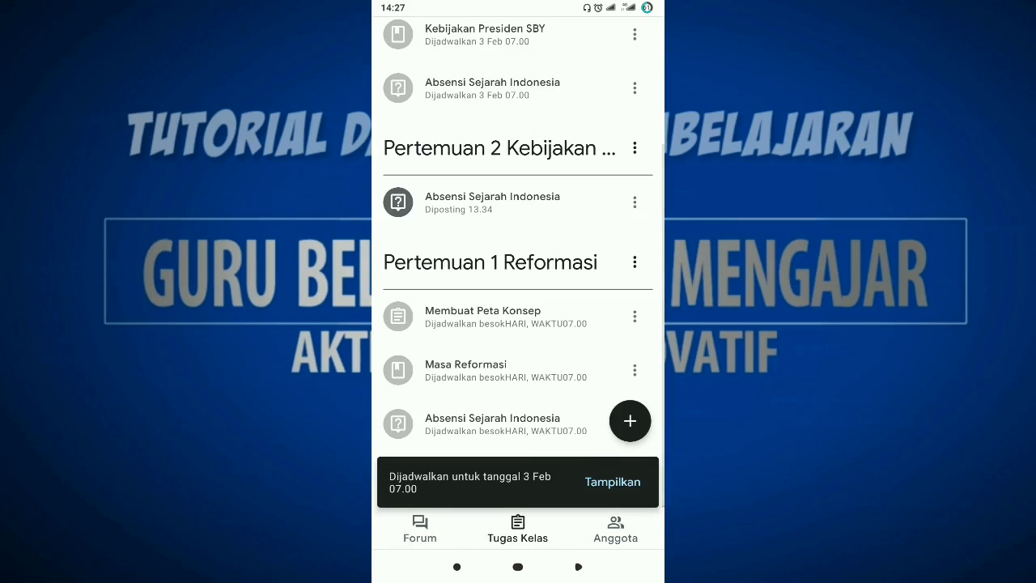